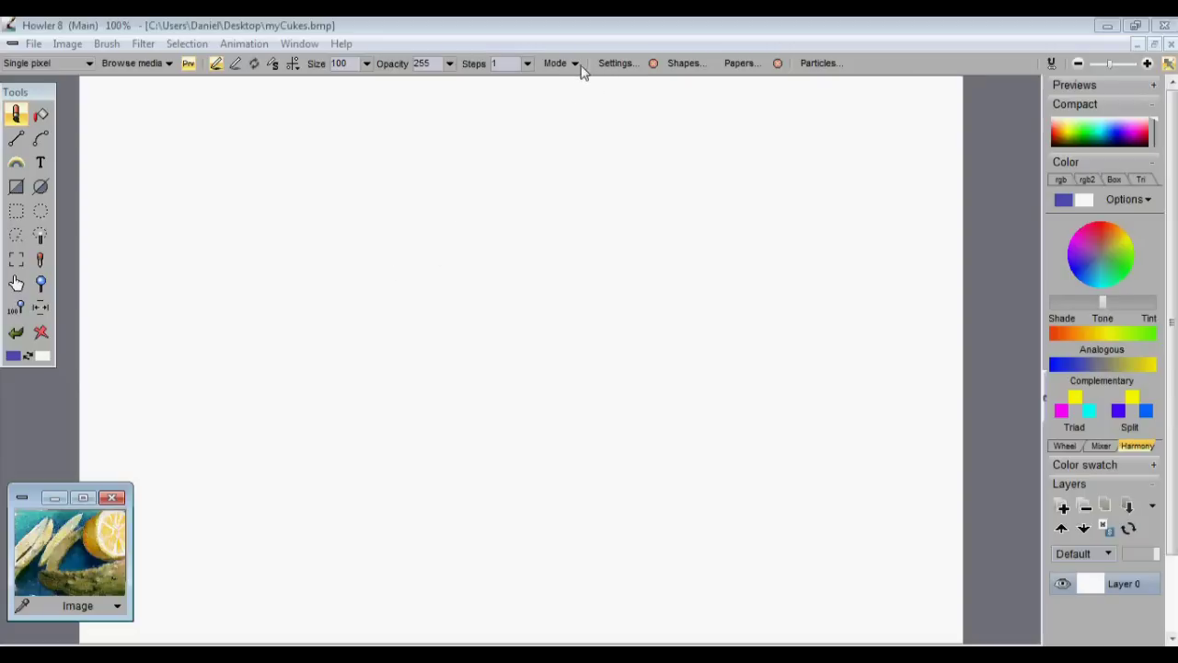
Load the Cybersign02 brush set and choose the sixth shape in its second row
left_click(612, 64)
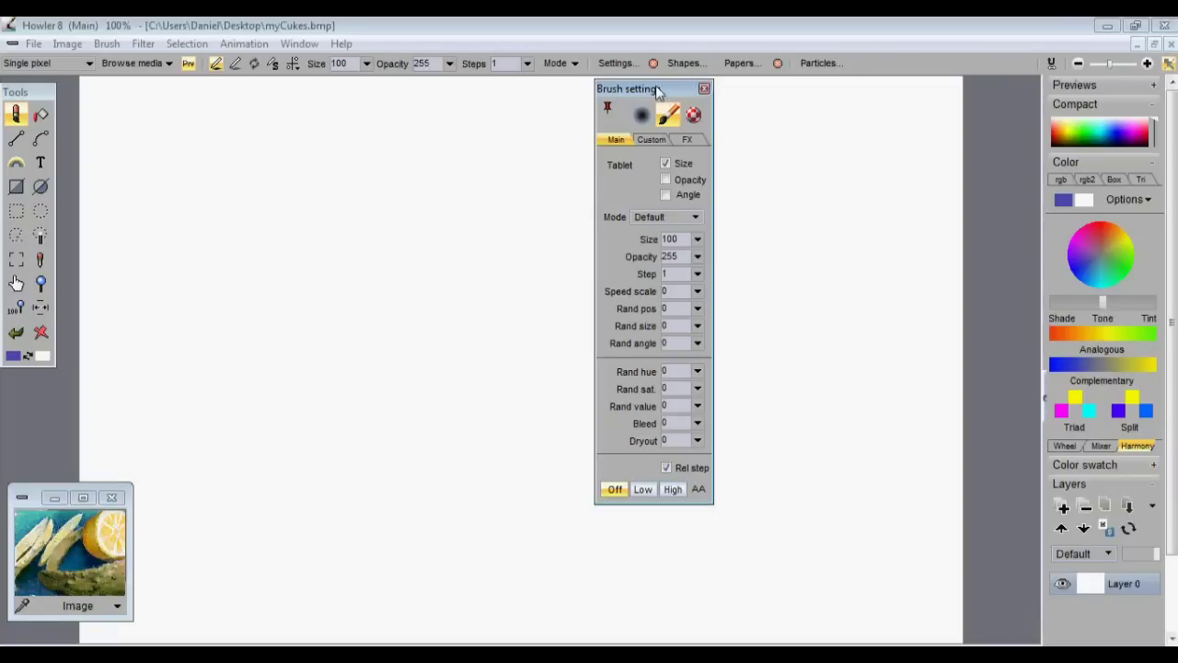
left_click_drag(657, 89, 603, 119)
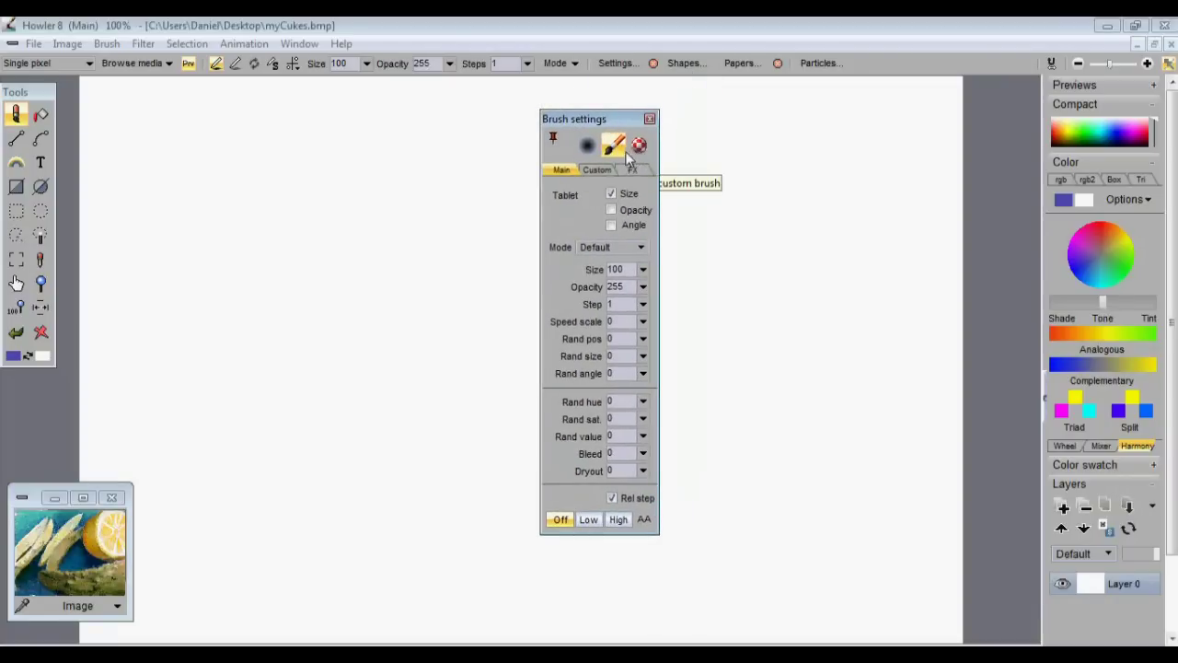
left_click(684, 64)
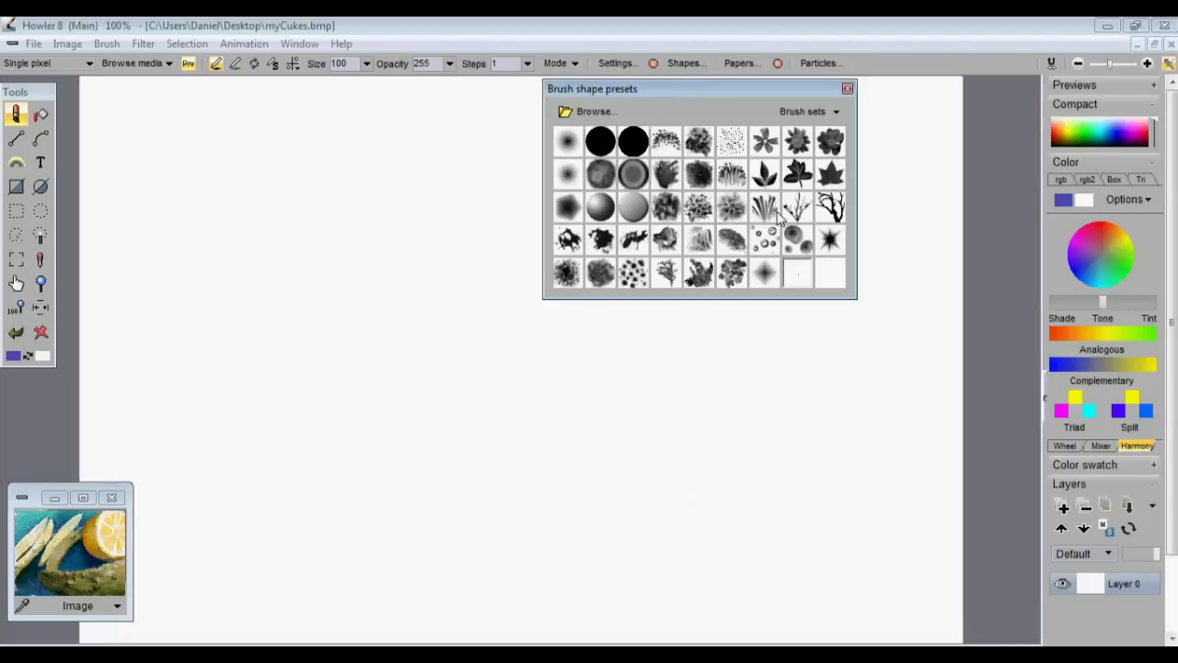
left_click(830, 115)
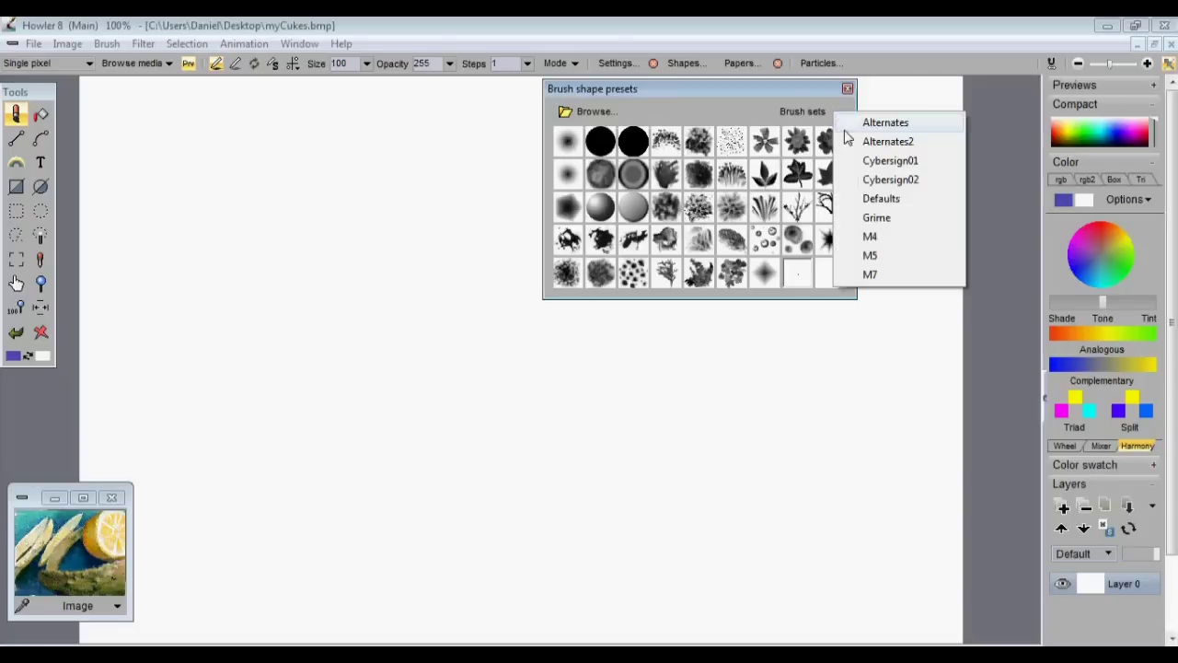
left_click(905, 182)
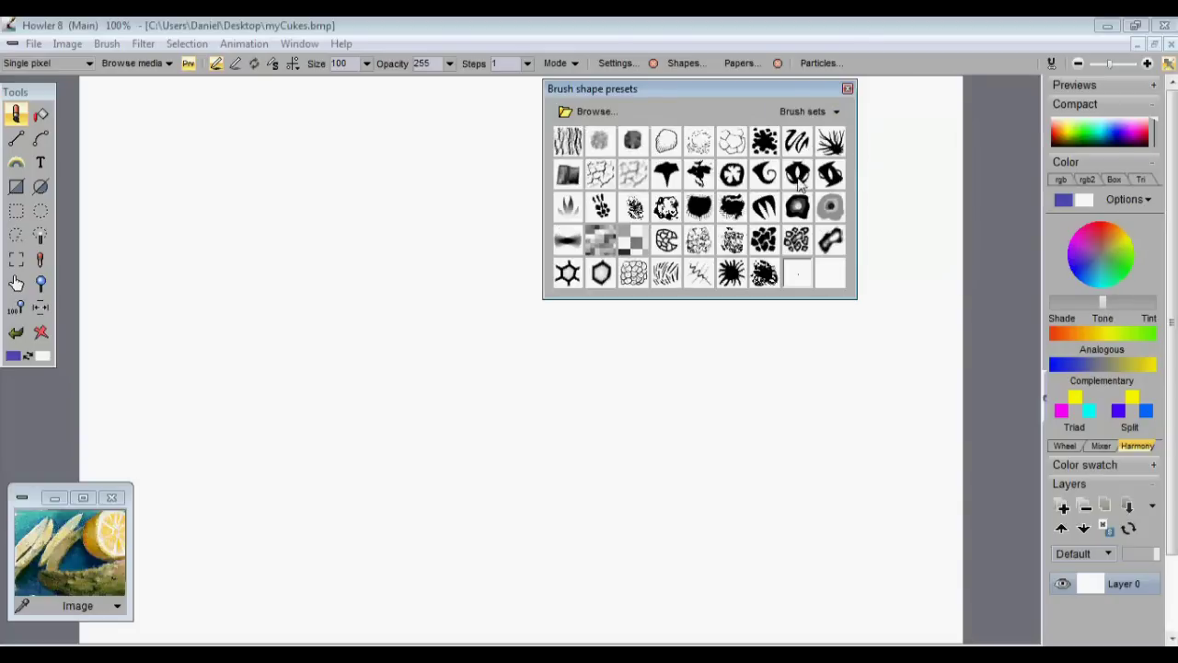
left_click(732, 182)
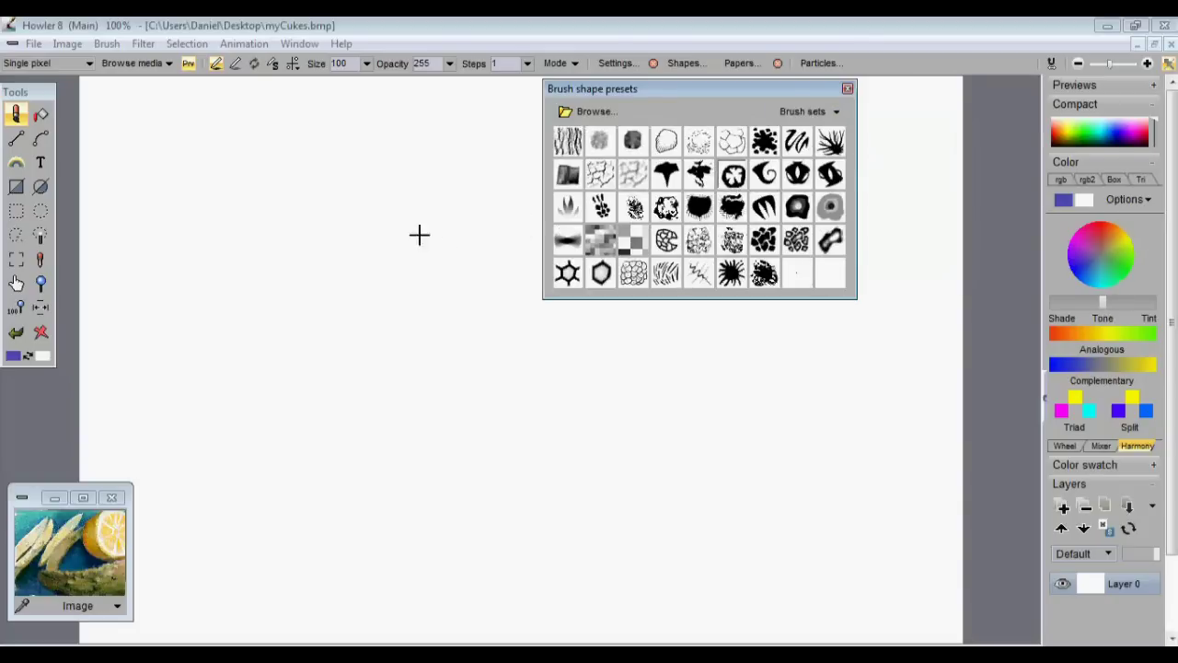
Paint three blue-violet zigzag strokes side by side across the canvas and close the brush shape presets
mouse_move(419, 234)
left_mouse_down()
mouse_move(442, 292)
mouse_move(600, 394)
left_mouse_up()
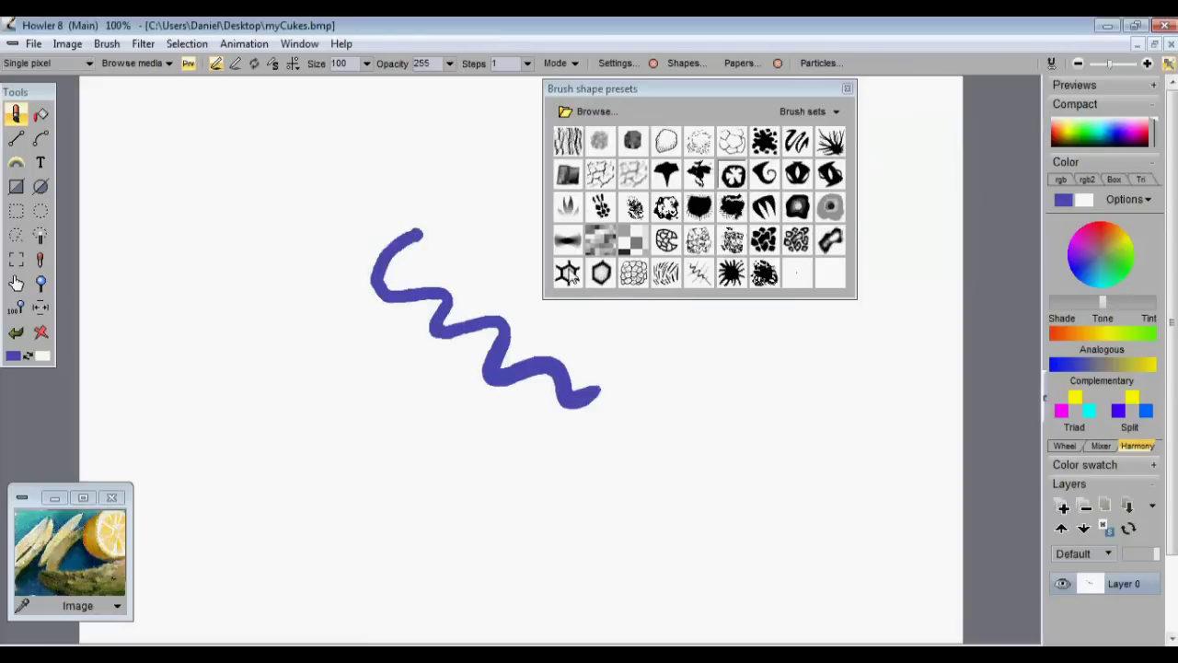
mouse_move(504, 230)
left_mouse_down()
mouse_move(557, 269)
mouse_move(645, 304)
mouse_move(734, 392)
mouse_move(732, 438)
left_mouse_up()
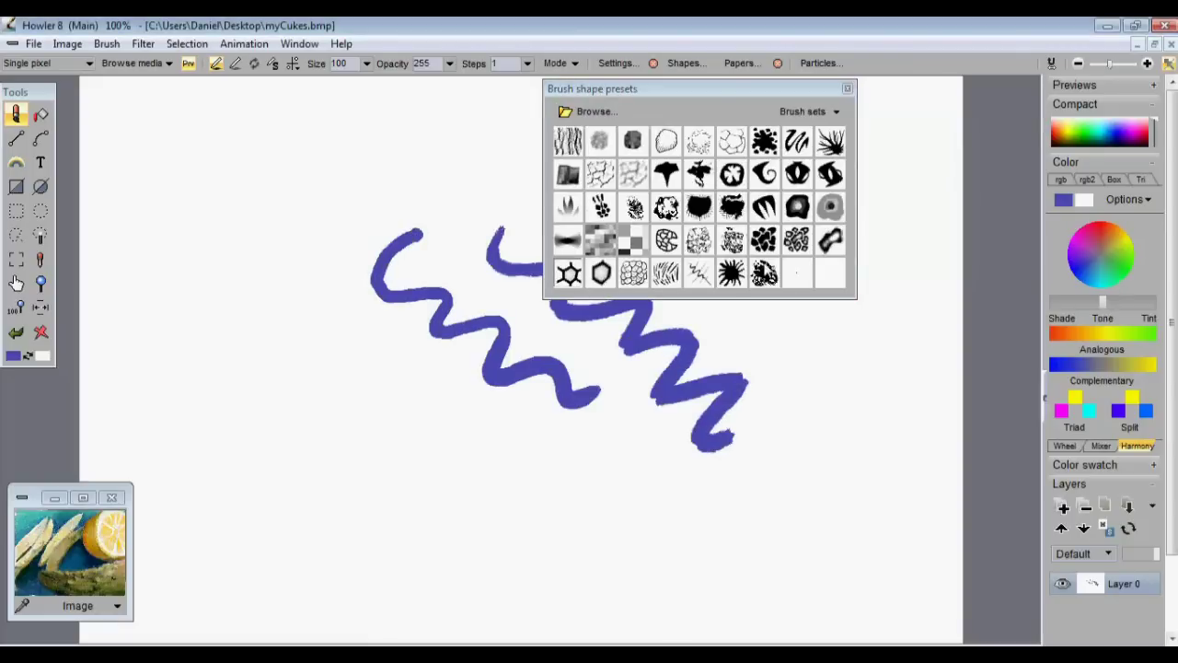
mouse_move(311, 229)
left_mouse_down()
mouse_move(288, 294)
mouse_move(373, 346)
mouse_move(392, 398)
left_mouse_up()
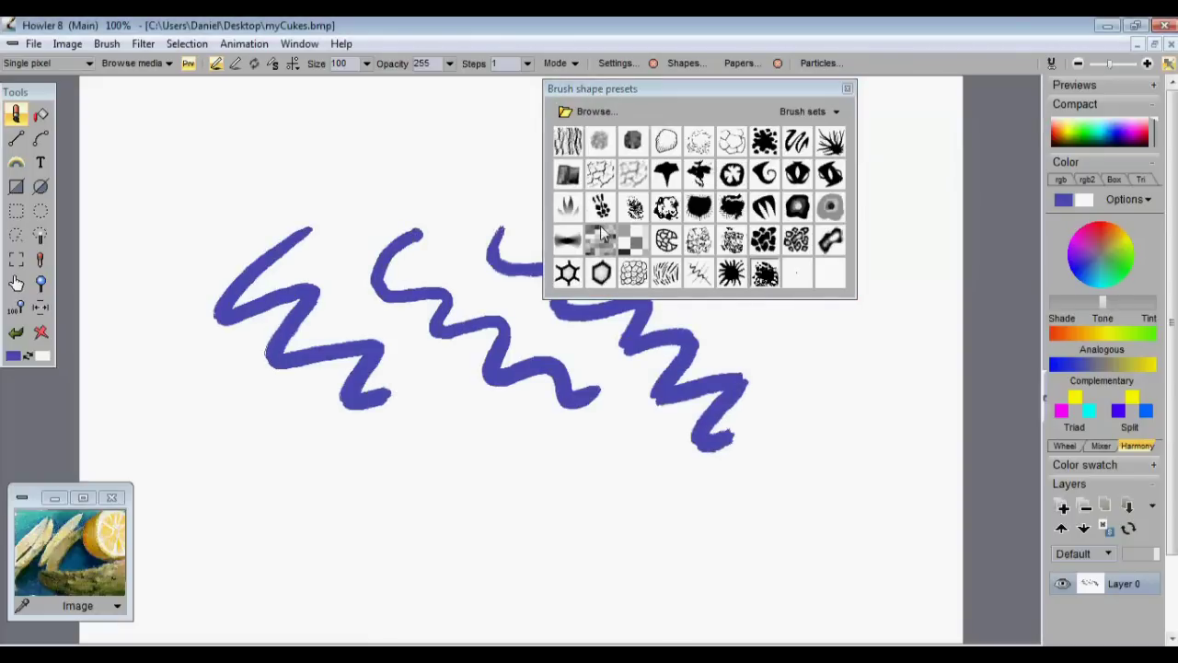
left_click(847, 88)
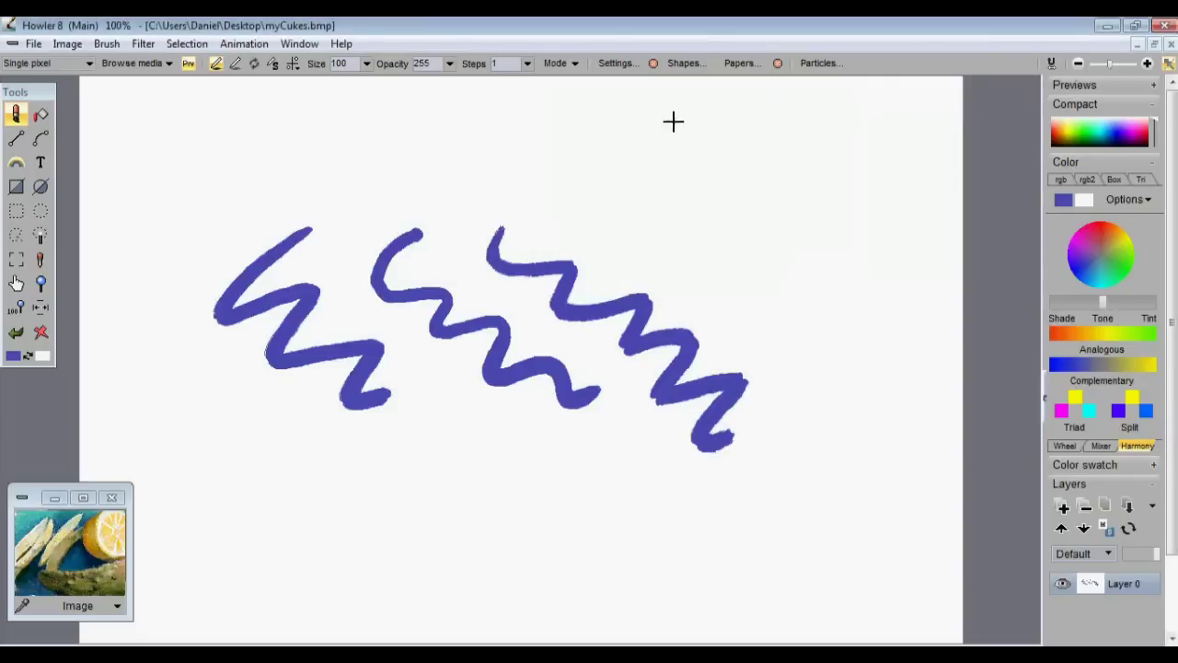
Open the brush settings, place them near the canvas's far edge and show the FX options
left_click(615, 65)
left_click_drag(676, 92, 894, 104)
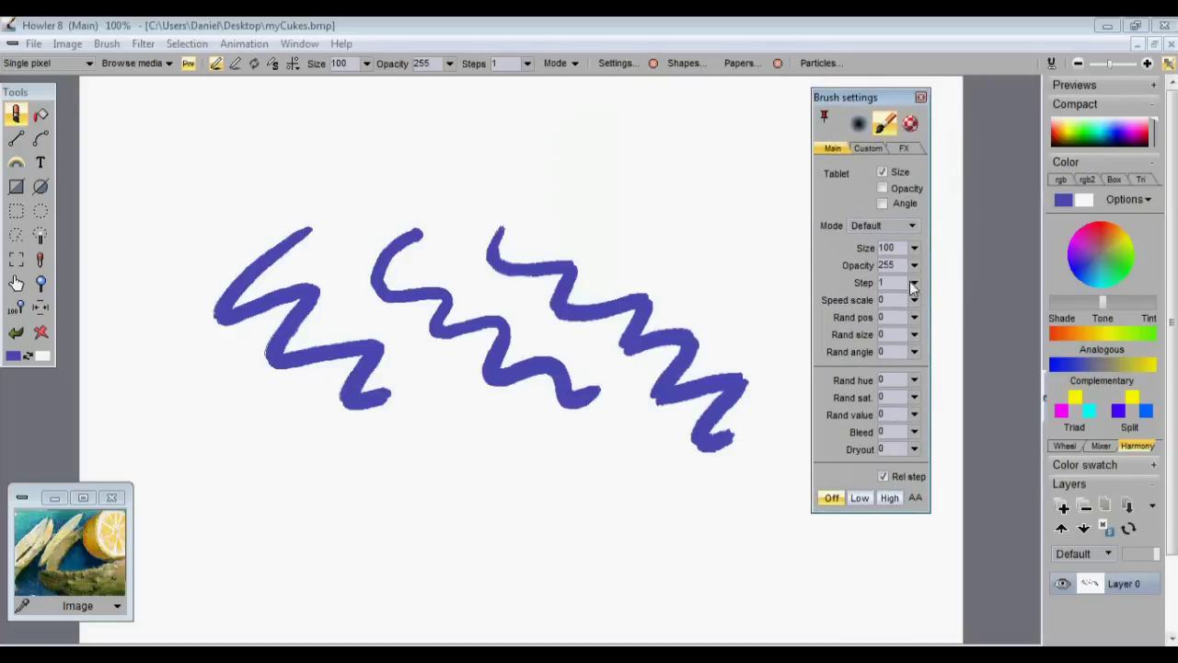
left_click(907, 148)
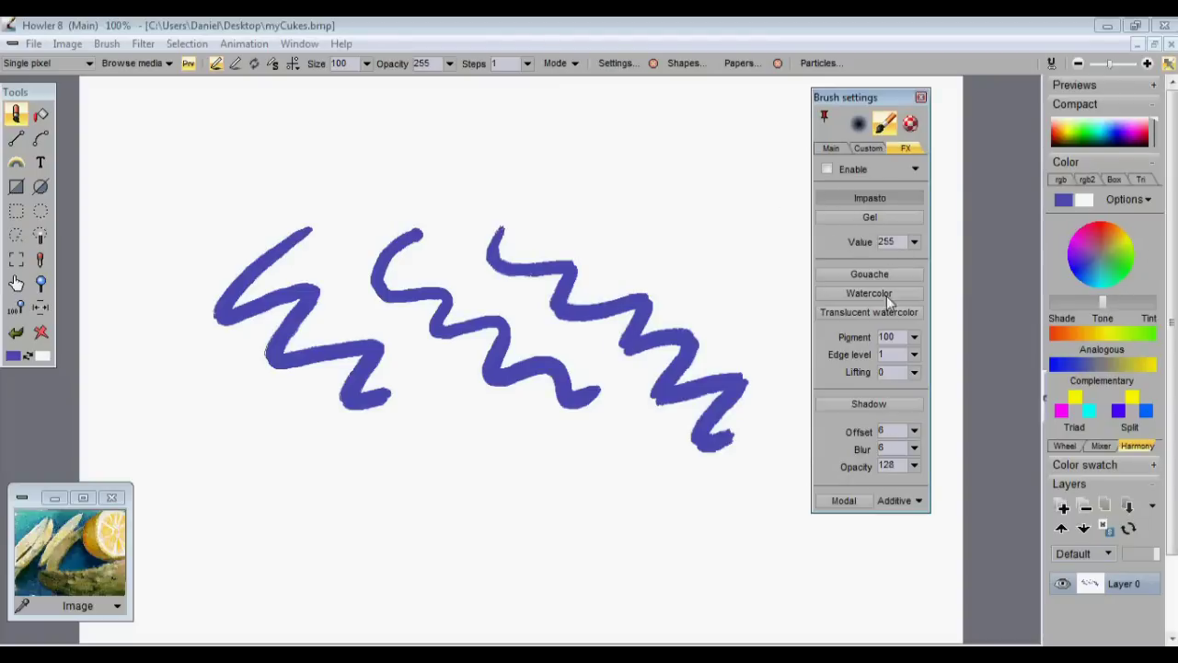
Enable the brush effects and paint one zigzag stroke each with the Gel, Gouache and Shadow effects
left_click(827, 168)
left_click(870, 217)
mouse_move(695, 173)
left_mouse_down()
mouse_move(652, 190)
mouse_move(681, 248)
mouse_move(734, 268)
mouse_move(742, 322)
left_mouse_up()
left_click(856, 274)
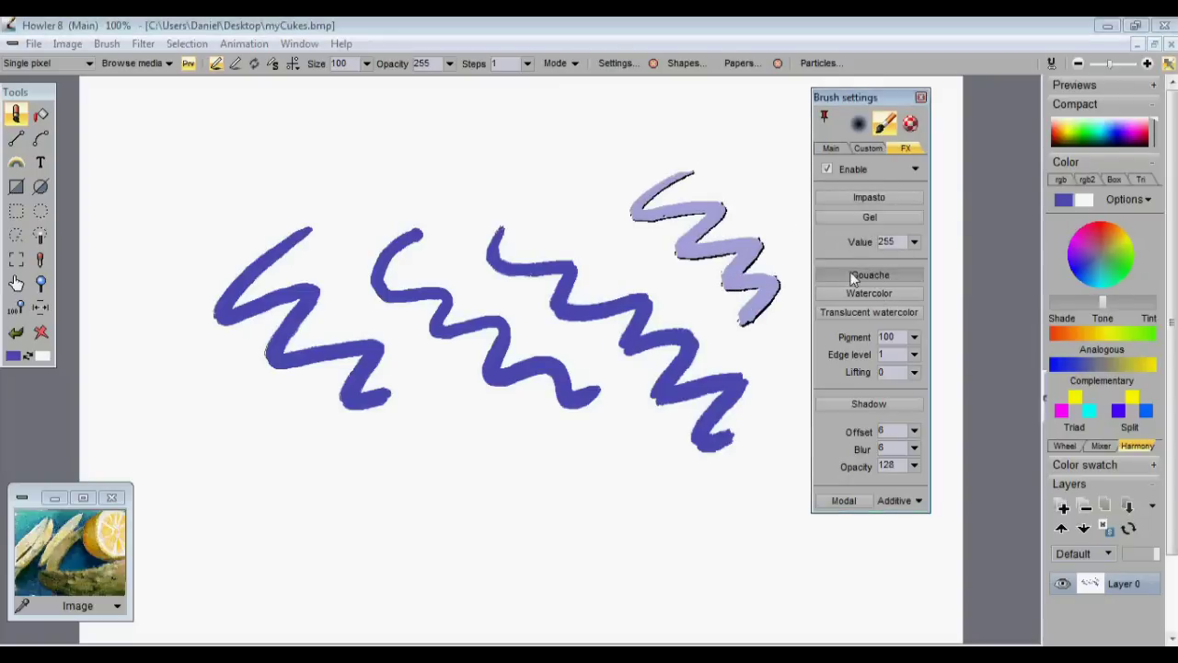
mouse_move(602, 178)
left_mouse_down()
mouse_move(616, 220)
mouse_move(659, 272)
mouse_move(766, 264)
left_mouse_up()
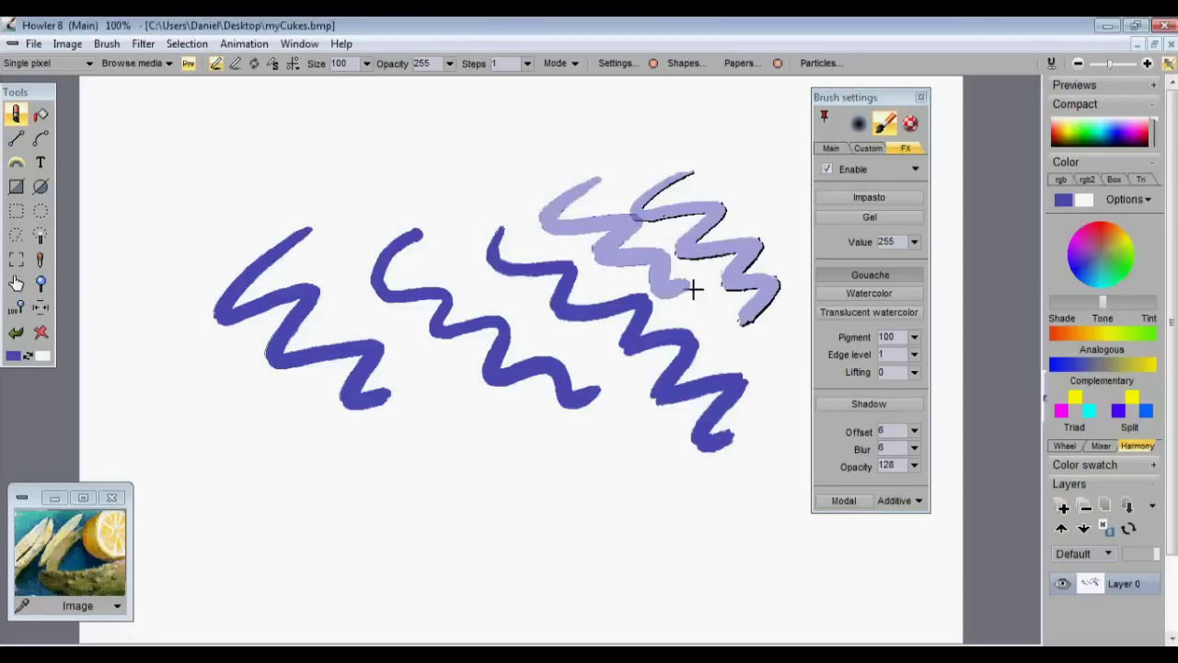
left_click(856, 399)
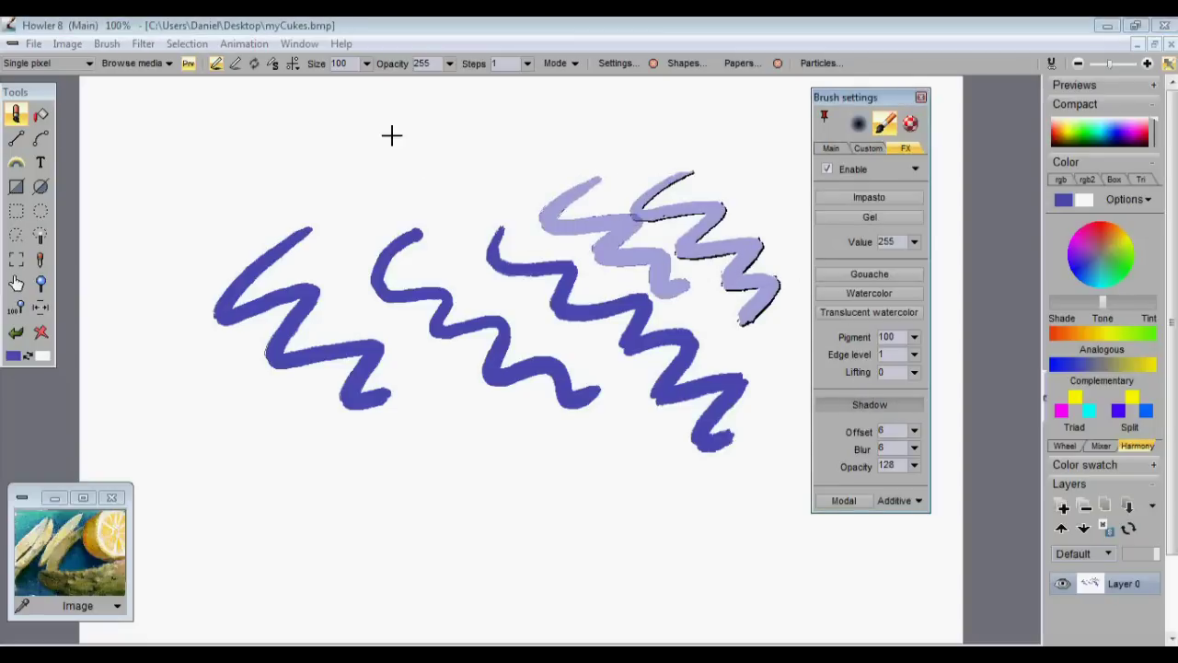
left_click_drag(390, 134, 501, 329)
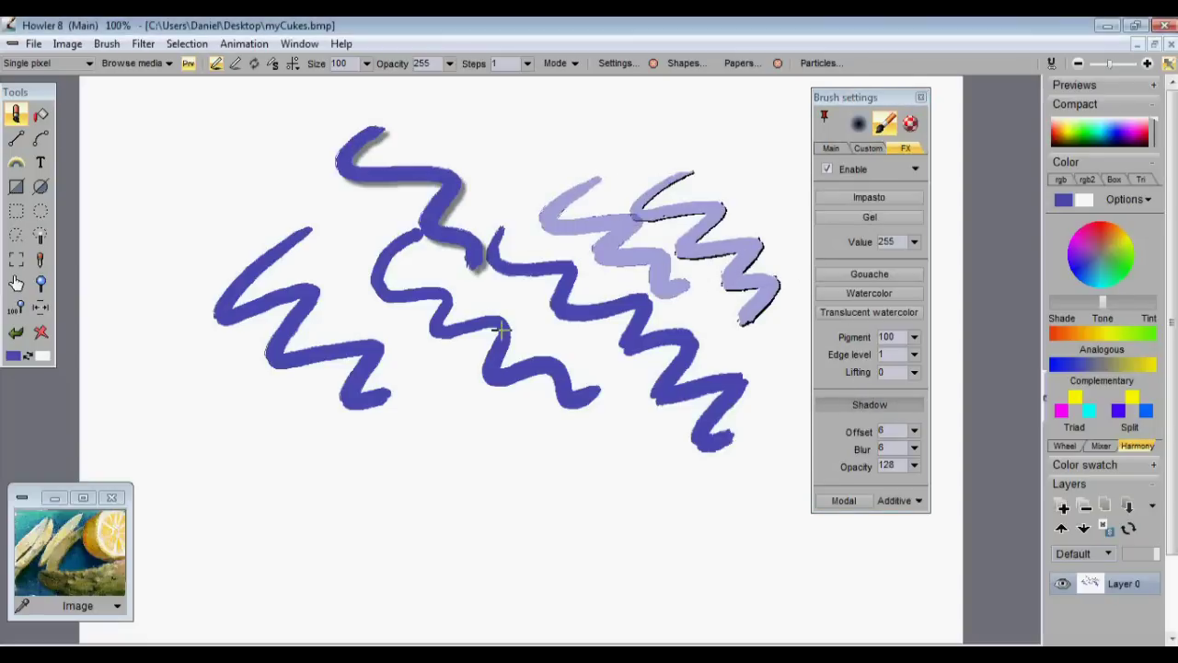
Disable the brush effects and clear all strokes from the canvas
left_click(826, 170)
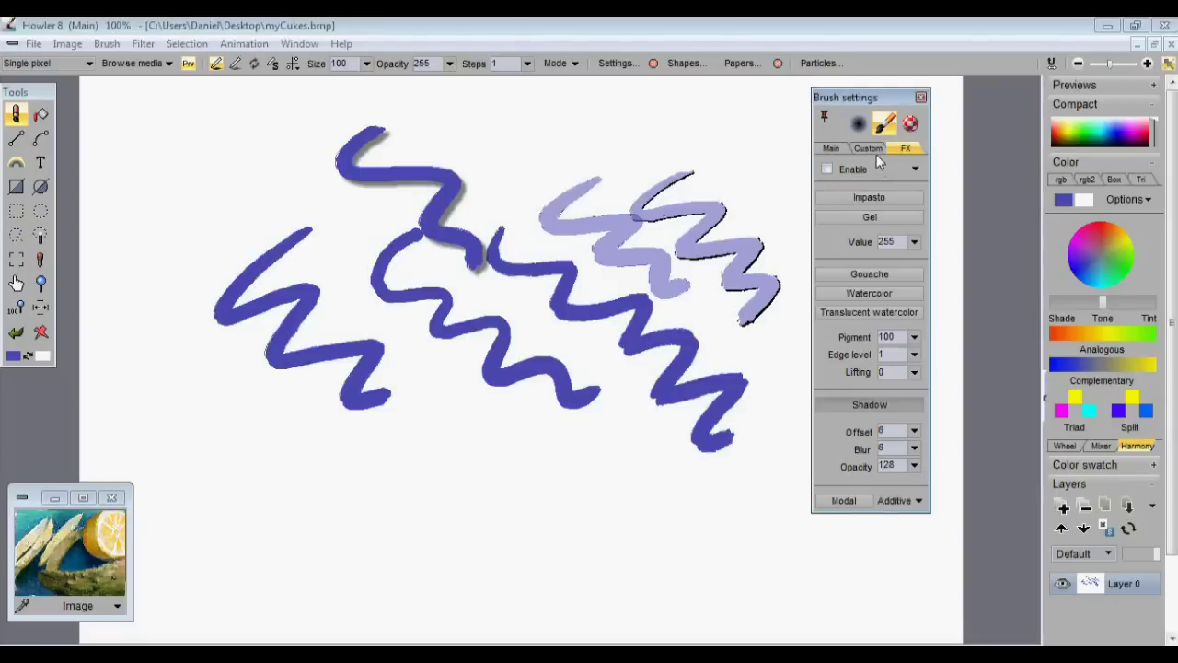
left_click(41, 333)
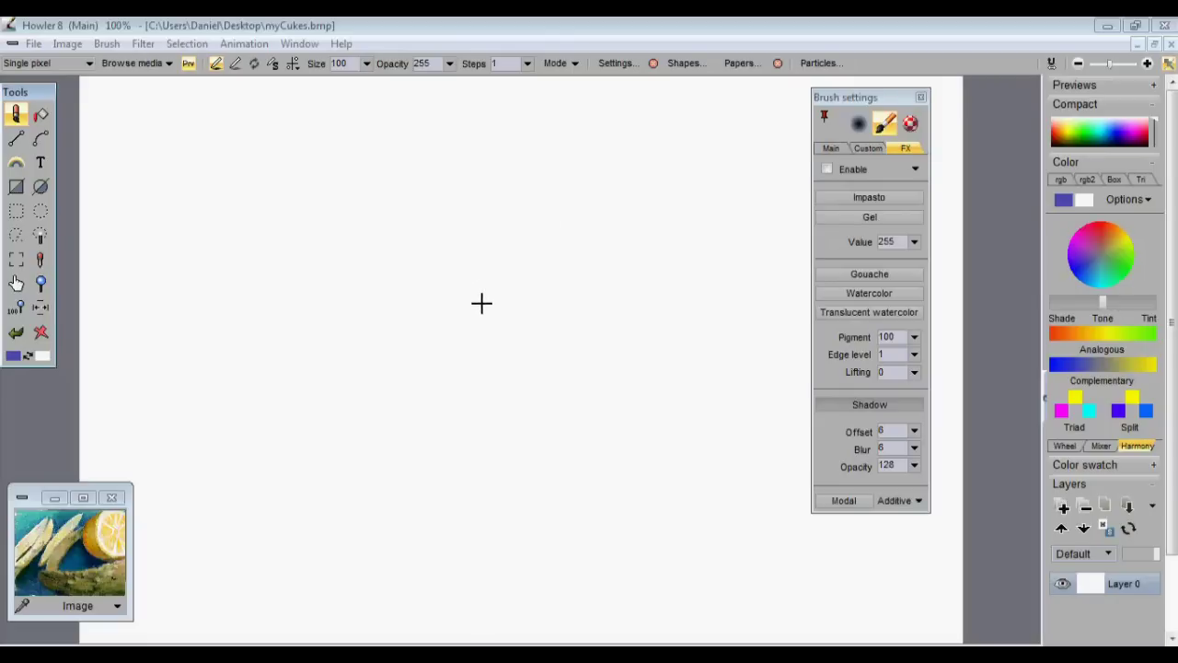
Browse the brush media and choose the Rake 100 brush from the Gouache category
left_click(154, 69)
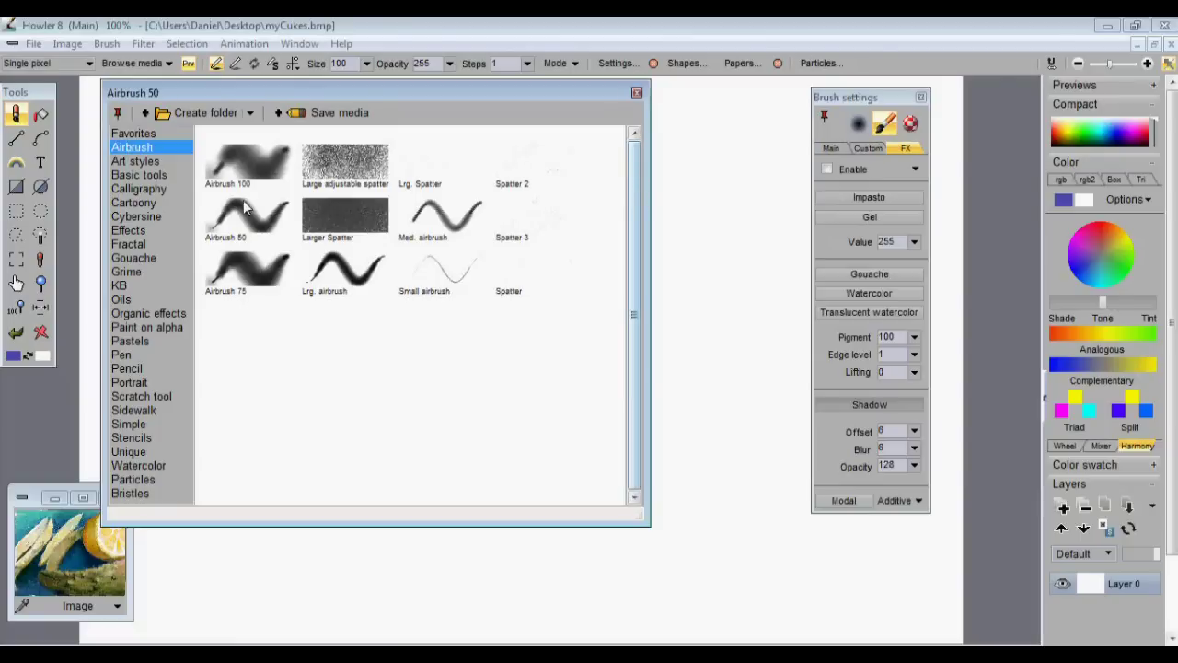
left_click(163, 189)
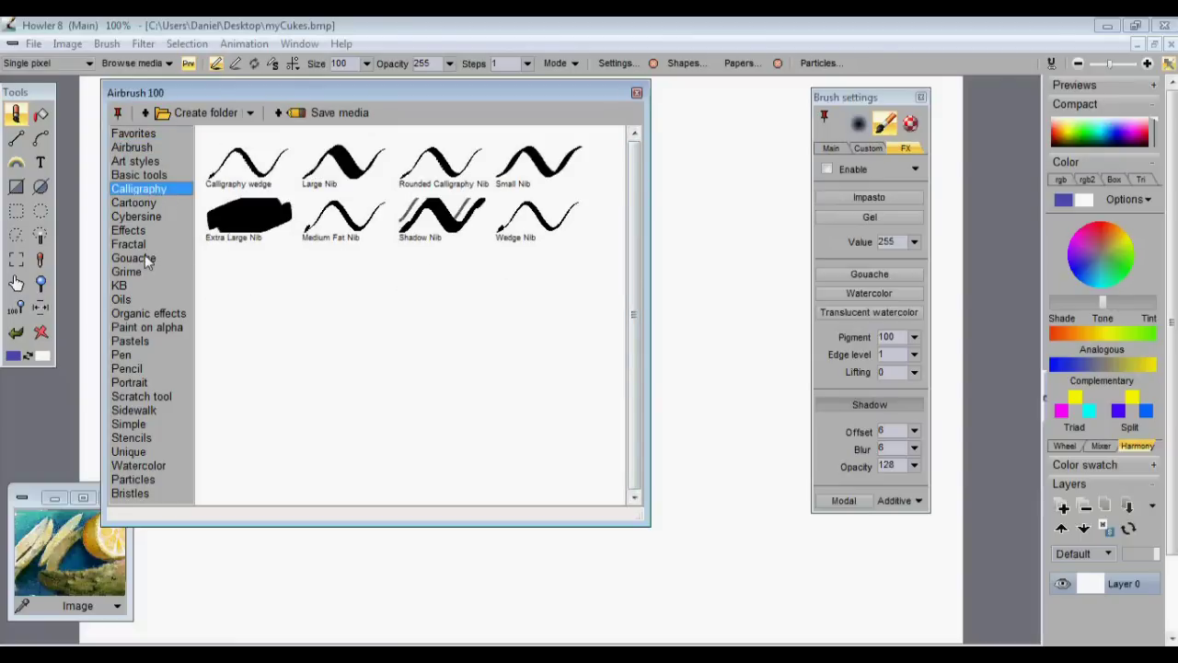
left_click(144, 259)
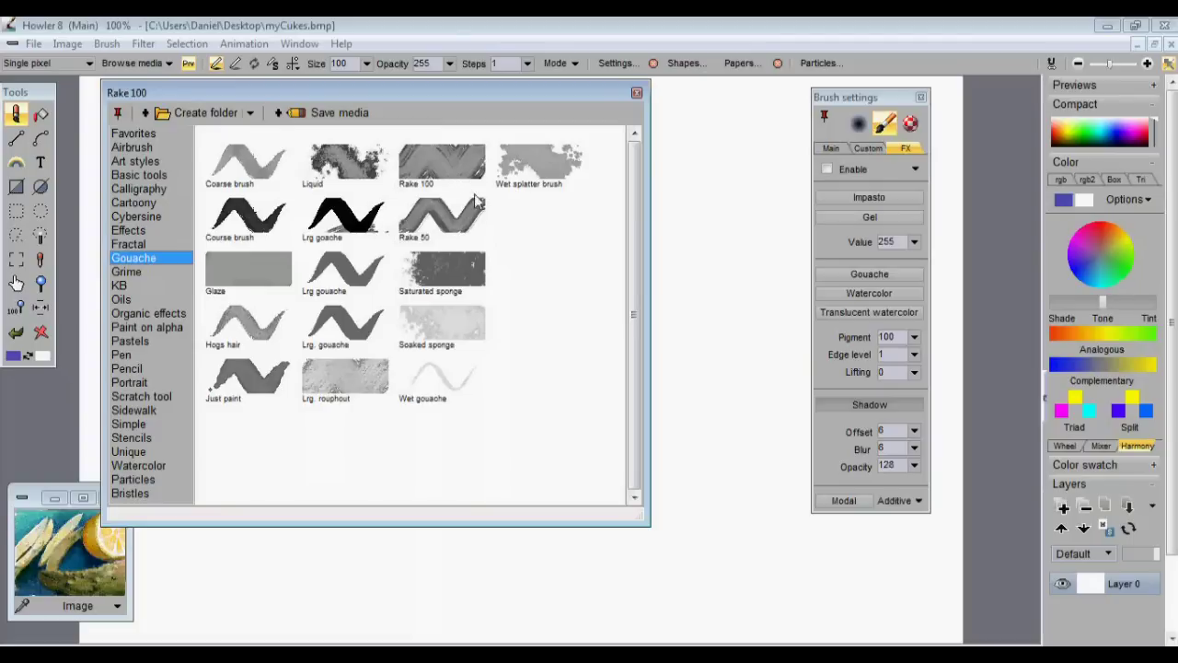
double_click(433, 172)
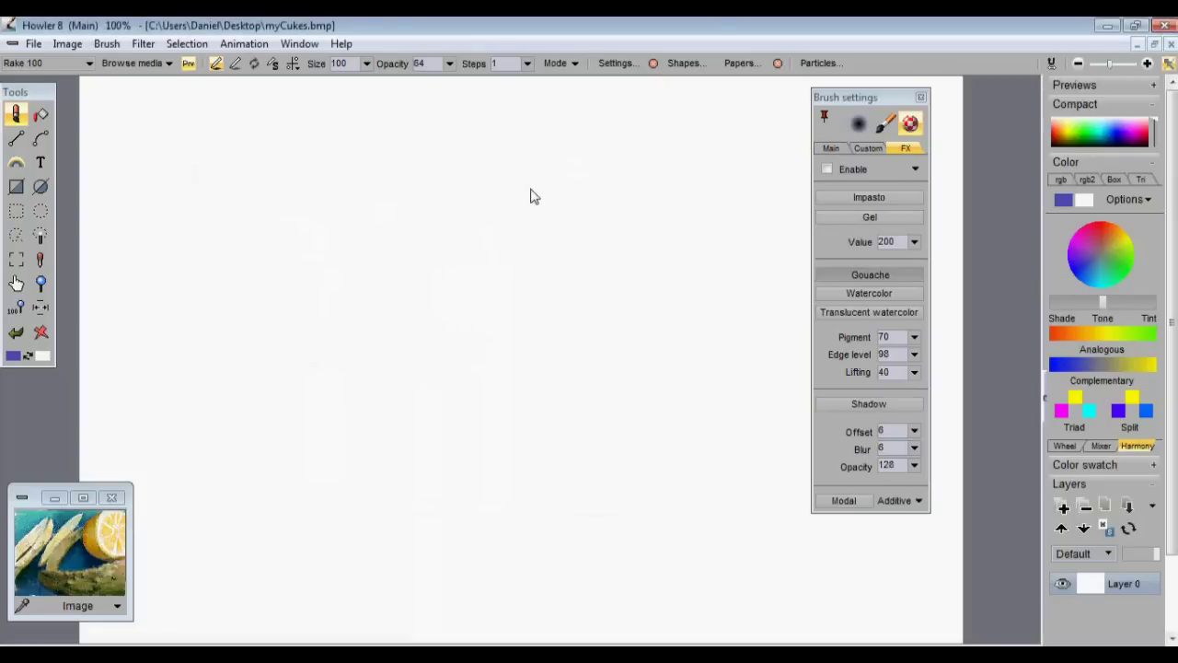
Paint a broad back-and-forth test patch with the Rake 100 brush, then clear the canvas
mouse_move(449, 174)
left_mouse_down()
mouse_move(369, 288)
mouse_move(509, 191)
mouse_move(467, 286)
mouse_move(560, 229)
mouse_move(591, 257)
mouse_move(544, 342)
mouse_move(631, 294)
left_mouse_up()
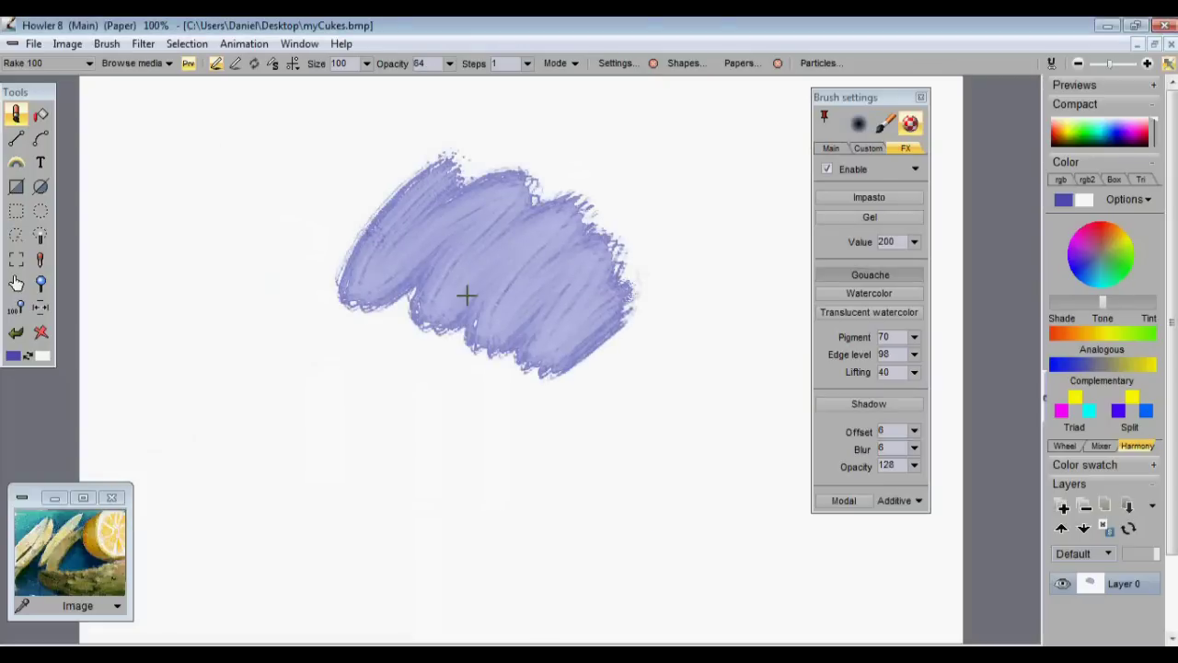
left_click(42, 333)
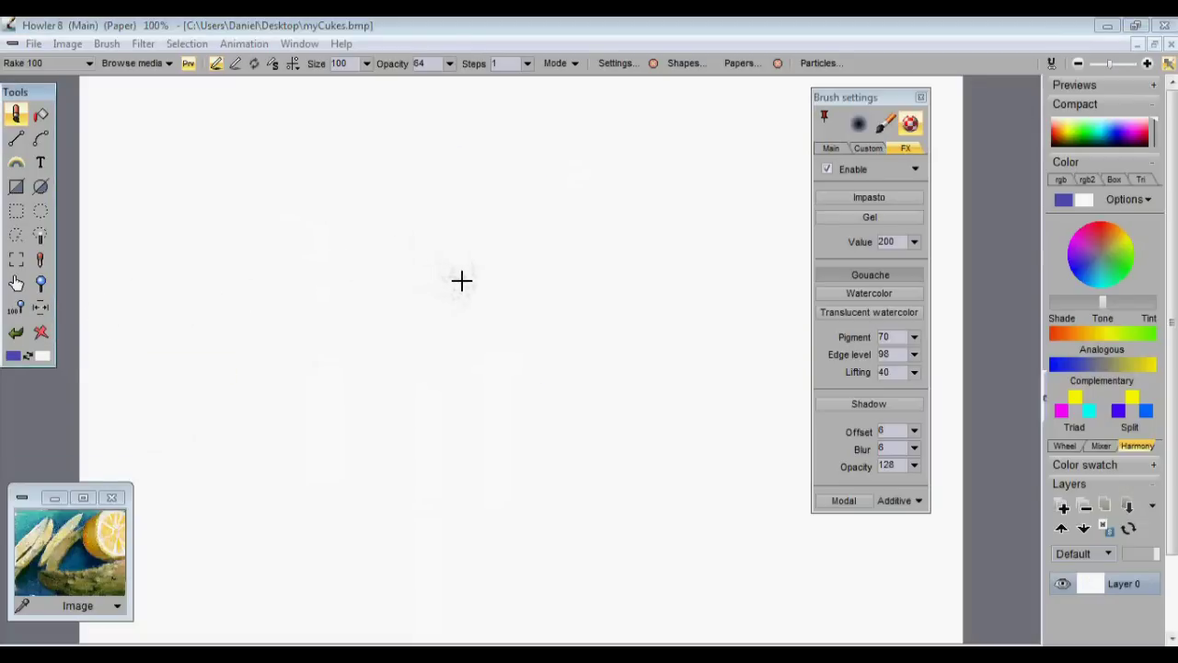
Build up a dense, ragged round blue blob in mid-canvas and pick it up as a custom brush
mouse_move(445, 286)
left_mouse_down()
mouse_move(517, 265)
mouse_move(510, 298)
mouse_move(530, 327)
mouse_move(465, 363)
mouse_move(456, 320)
mouse_move(404, 320)
mouse_move(459, 283)
mouse_move(439, 308)
mouse_move(504, 304)
mouse_move(532, 286)
mouse_move(470, 282)
mouse_move(444, 258)
mouse_move(459, 316)
mouse_move(435, 339)
mouse_move(506, 331)
mouse_move(490, 310)
mouse_move(490, 281)
mouse_move(473, 272)
mouse_move(459, 318)
mouse_move(452, 276)
mouse_move(494, 278)
mouse_move(477, 337)
mouse_move(505, 314)
mouse_move(428, 254)
mouse_move(467, 249)
mouse_move(521, 279)
mouse_move(519, 306)
mouse_move(431, 324)
mouse_move(416, 311)
mouse_move(466, 327)
mouse_move(521, 309)
left_mouse_up()
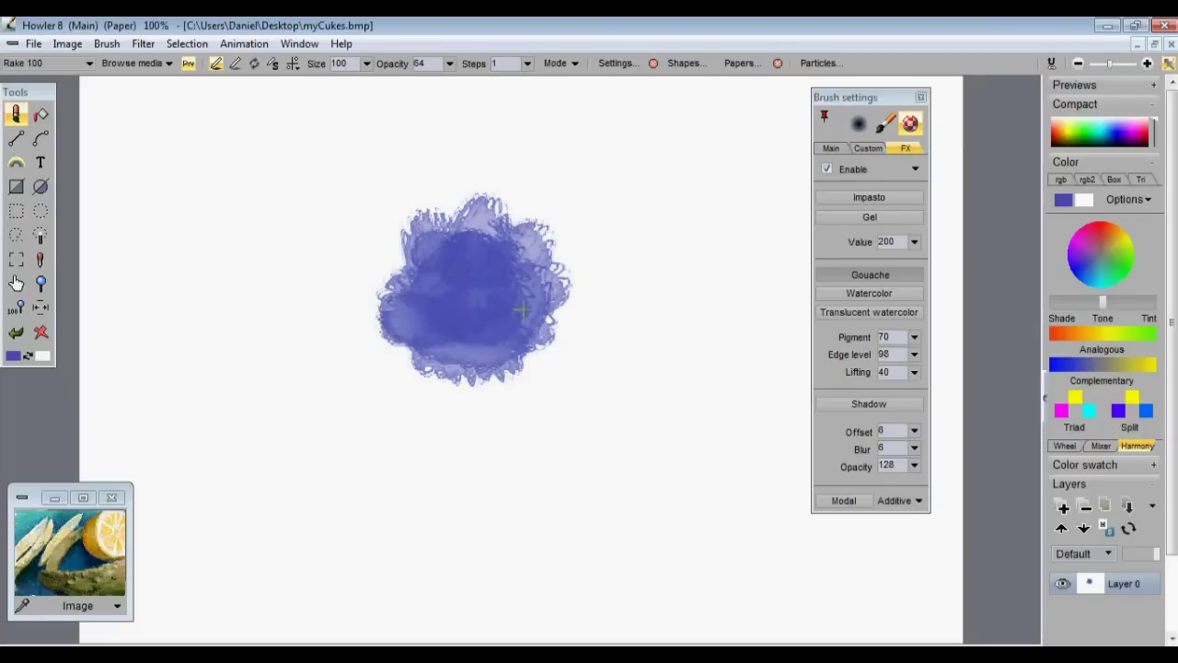
key("b")
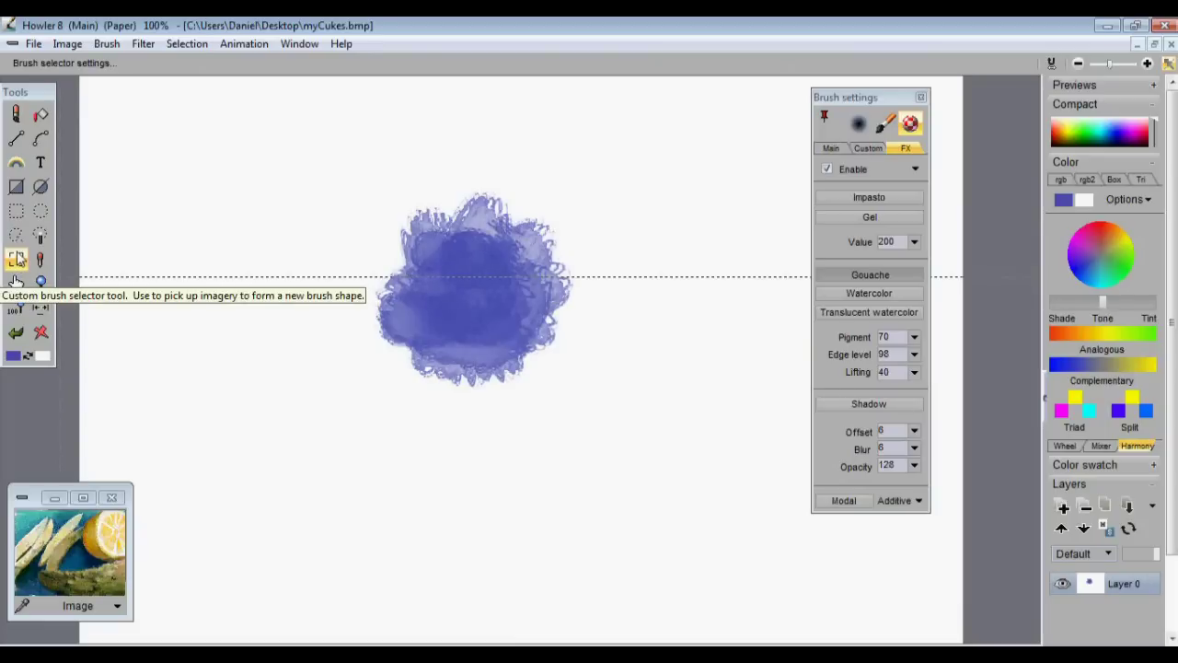
left_click_drag(365, 184, 577, 387)
left_click(628, 344)
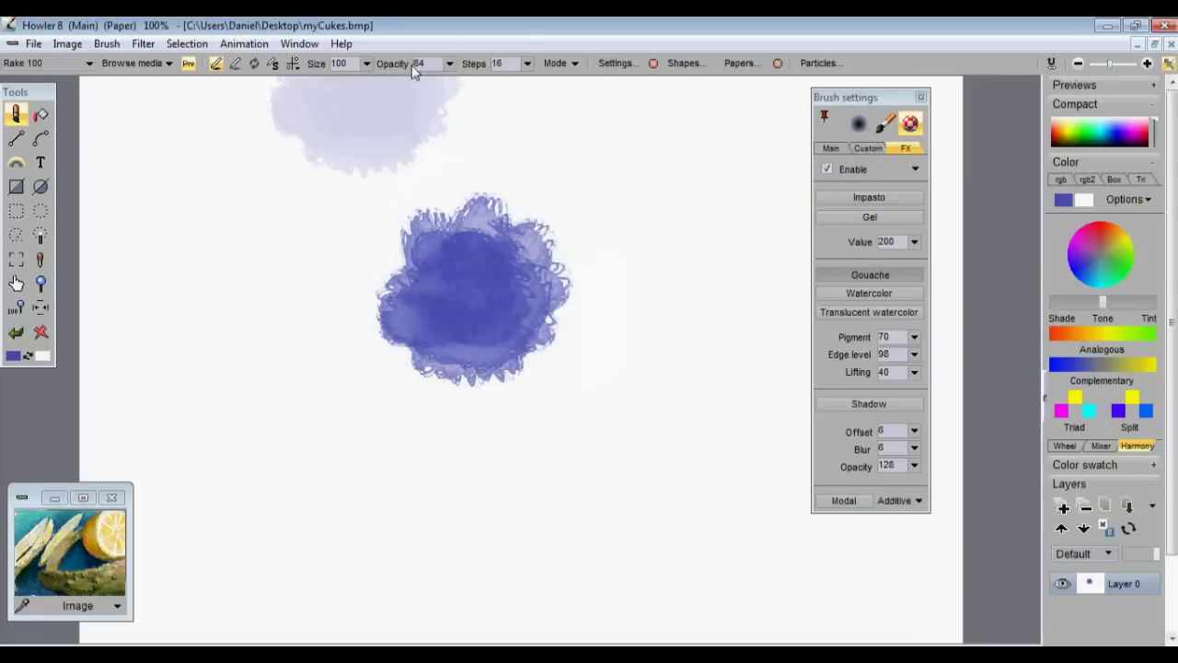
Set the custom brush's opacity to 255 and switch the brush preview off and on again
left_click(448, 64)
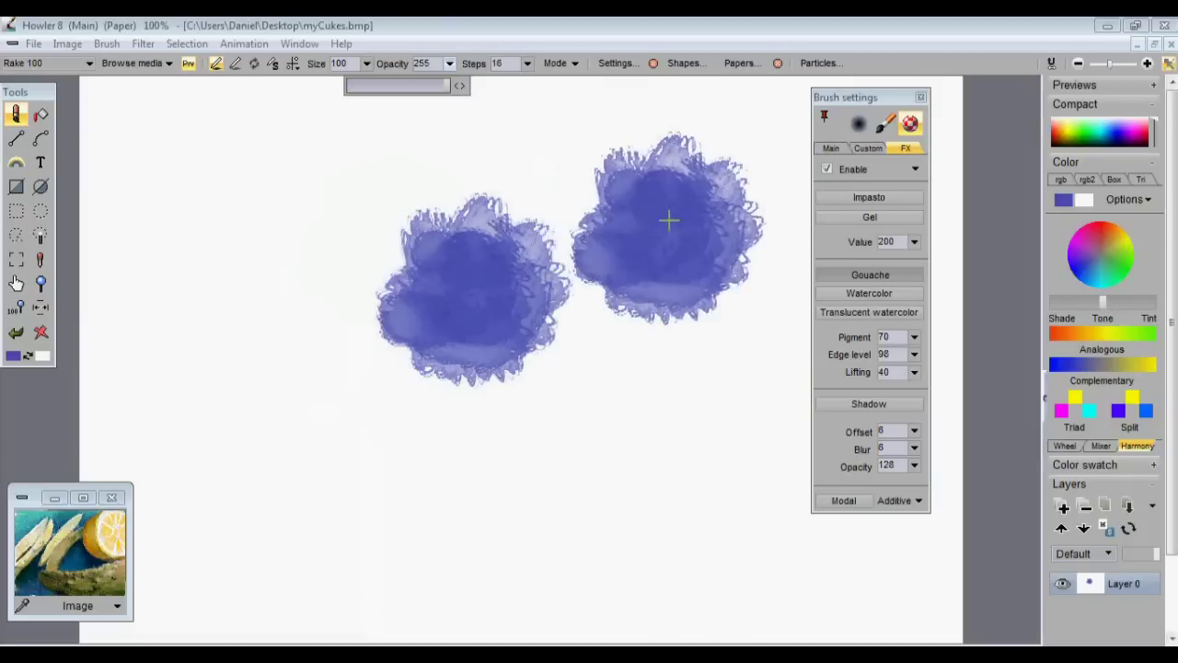
left_click(188, 63)
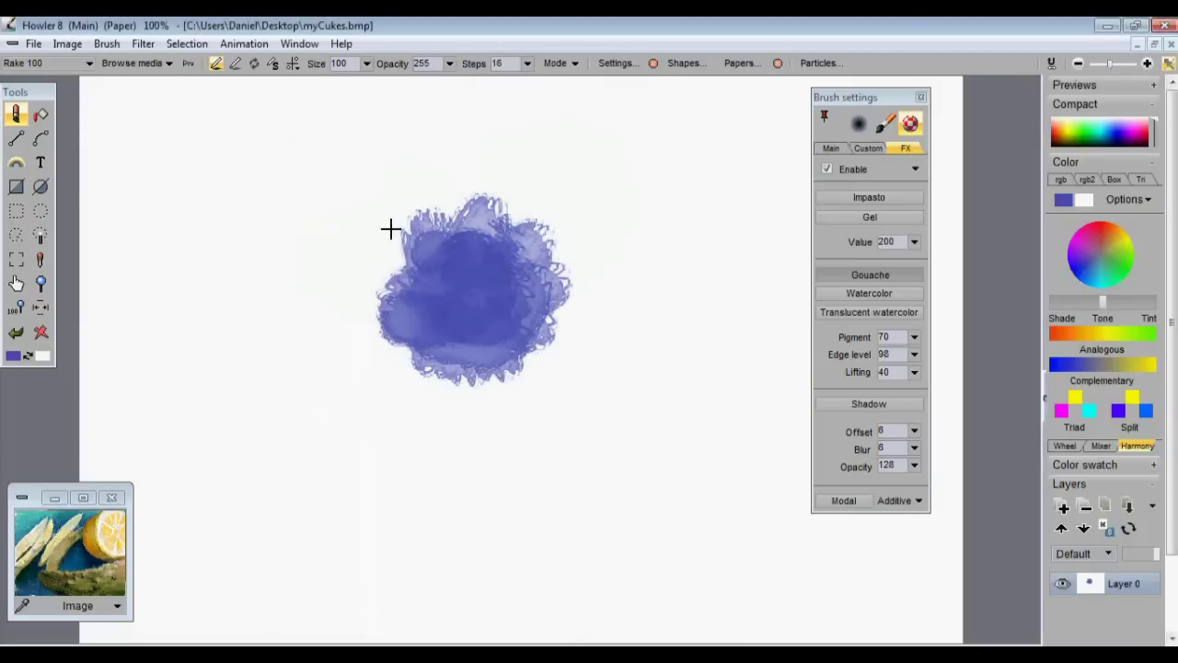
left_click(189, 64)
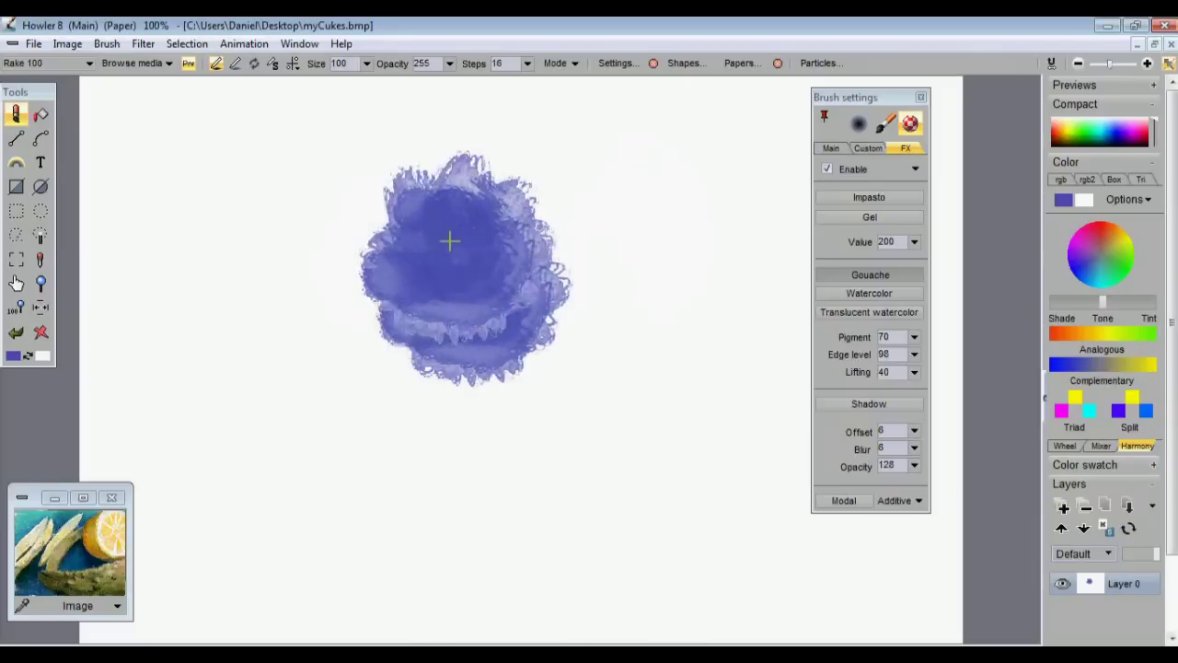
Paint a broad curved stroke beside the blob with the custom brush, then turn off the brush effects
mouse_move(552, 310)
left_mouse_down()
mouse_move(684, 231)
mouse_move(669, 252)
mouse_move(600, 211)
mouse_move(616, 224)
mouse_move(694, 210)
mouse_move(649, 260)
mouse_move(652, 350)
left_mouse_up()
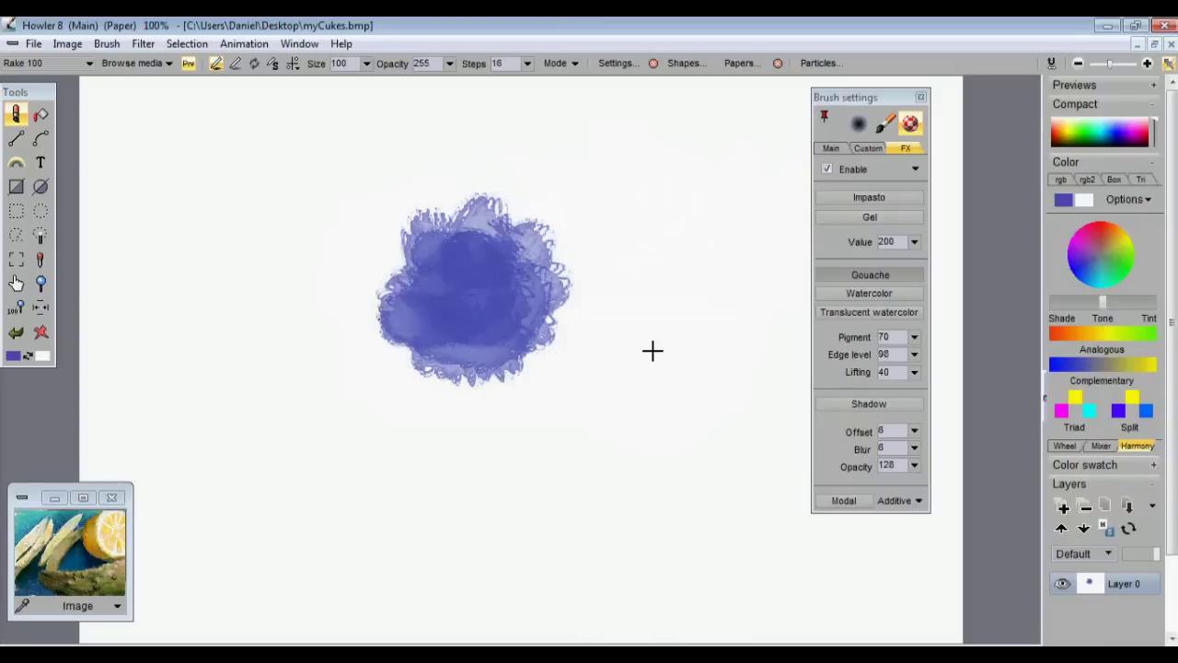
mouse_move(679, 289)
left_mouse_down()
mouse_move(746, 239)
mouse_move(687, 232)
mouse_move(665, 243)
mouse_move(676, 299)
mouse_move(637, 374)
left_mouse_up()
left_click(828, 169)
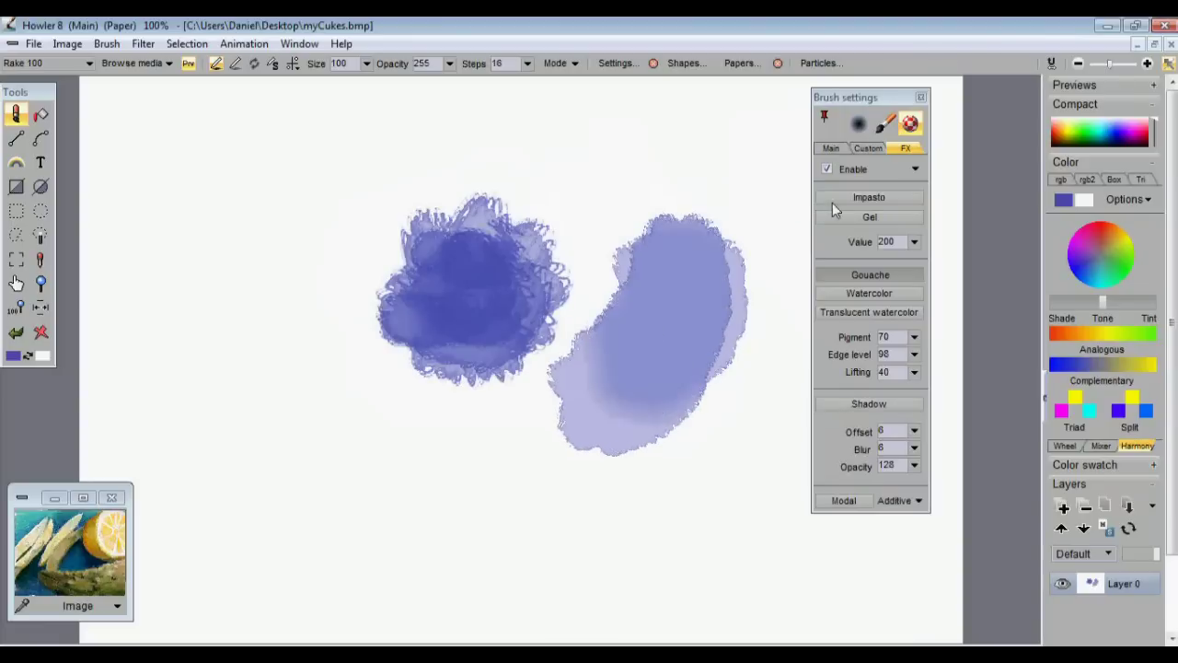
left_click(828, 170)
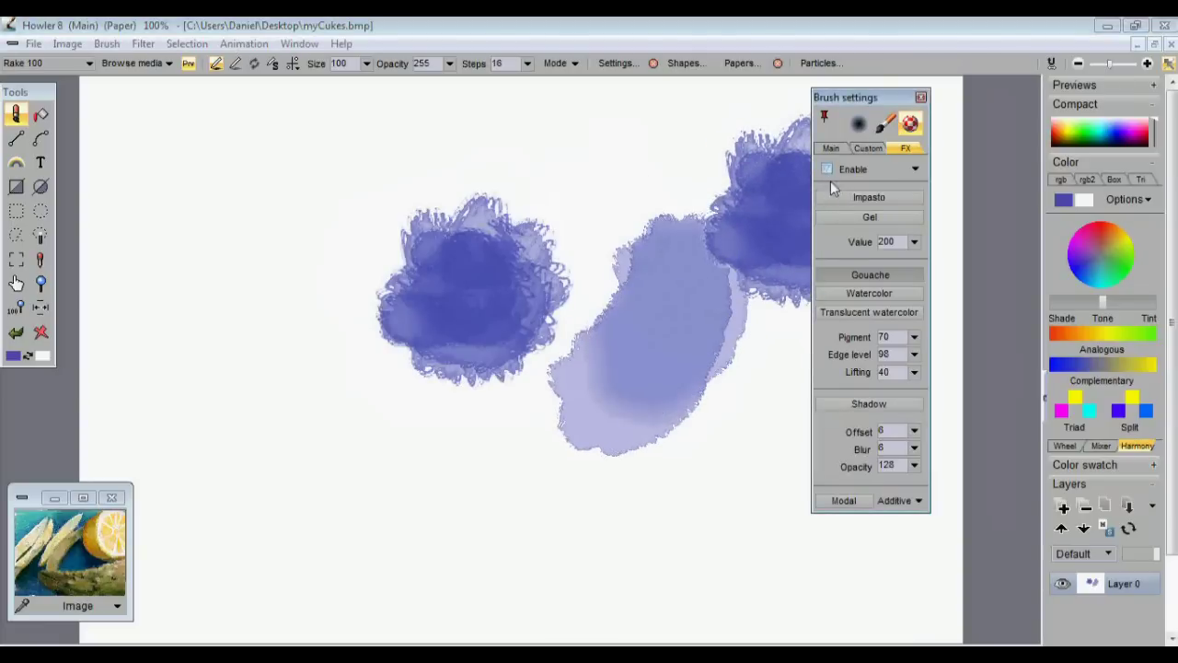
Clear the canvas and stamp one small dab of the custom brush in its upper-left area
mouse_move(834, 187)
left_mouse_down()
mouse_move(700, 264)
mouse_move(636, 387)
mouse_move(591, 424)
mouse_move(515, 395)
mouse_move(368, 418)
mouse_move(351, 438)
mouse_move(476, 449)
mouse_move(401, 456)
mouse_move(252, 420)
mouse_move(274, 245)
mouse_move(286, 421)
mouse_move(436, 313)
mouse_move(660, 184)
mouse_move(218, 487)
mouse_move(414, 492)
mouse_move(207, 453)
mouse_move(209, 418)
mouse_move(357, 449)
mouse_move(539, 457)
mouse_move(728, 488)
mouse_move(729, 498)
mouse_move(765, 375)
mouse_move(755, 402)
mouse_move(481, 302)
mouse_move(522, 342)
mouse_move(608, 311)
mouse_move(642, 266)
mouse_move(655, 321)
mouse_move(696, 329)
mouse_move(718, 359)
mouse_move(331, 325)
mouse_move(81, 285)
left_mouse_up()
left_click(41, 332)
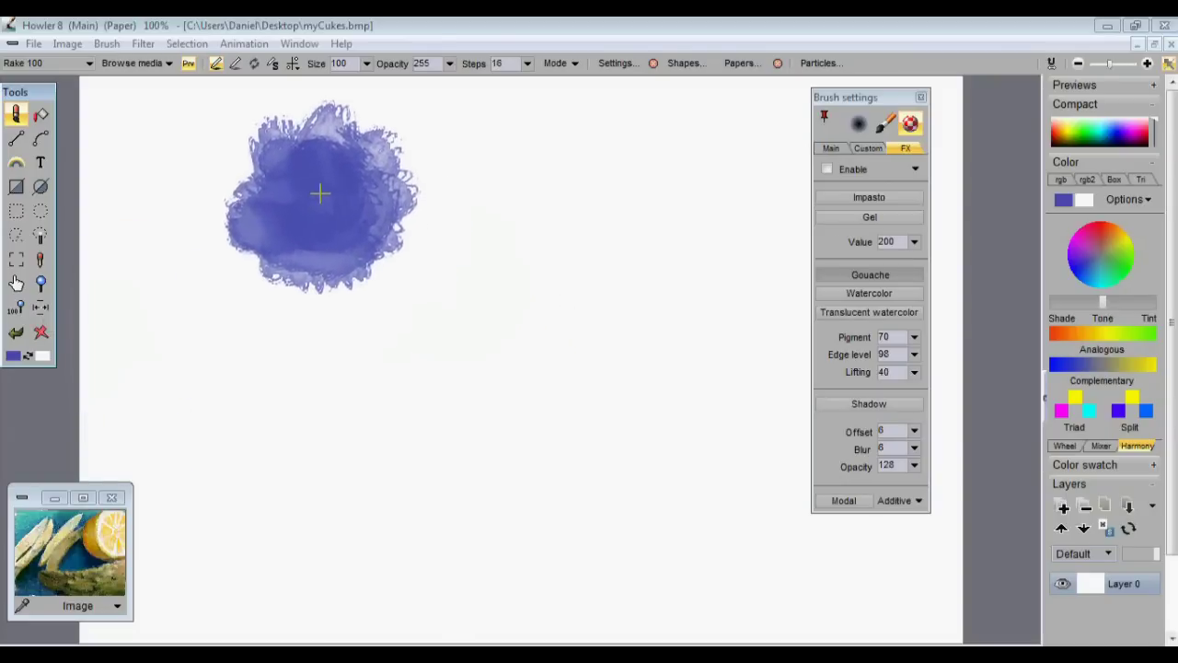
left_click(320, 196)
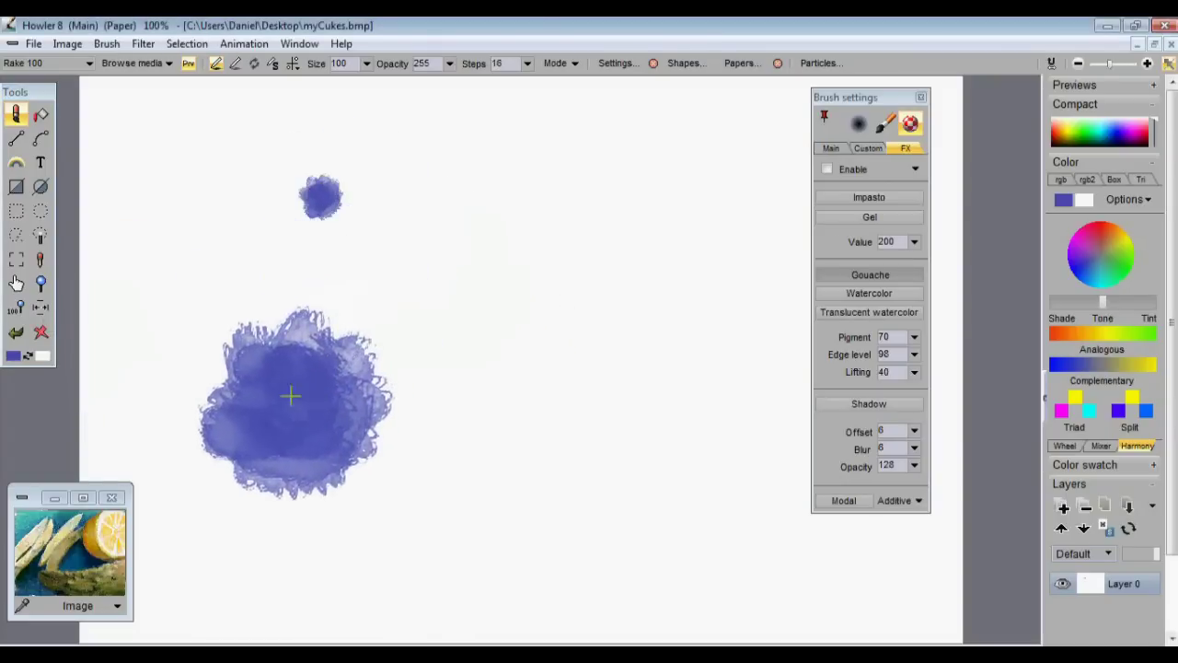
Stamp a large dab in mid-canvas and a medium dab below the small one, and set the custom brush style to Matte
left_click(530, 302)
left_click(319, 440)
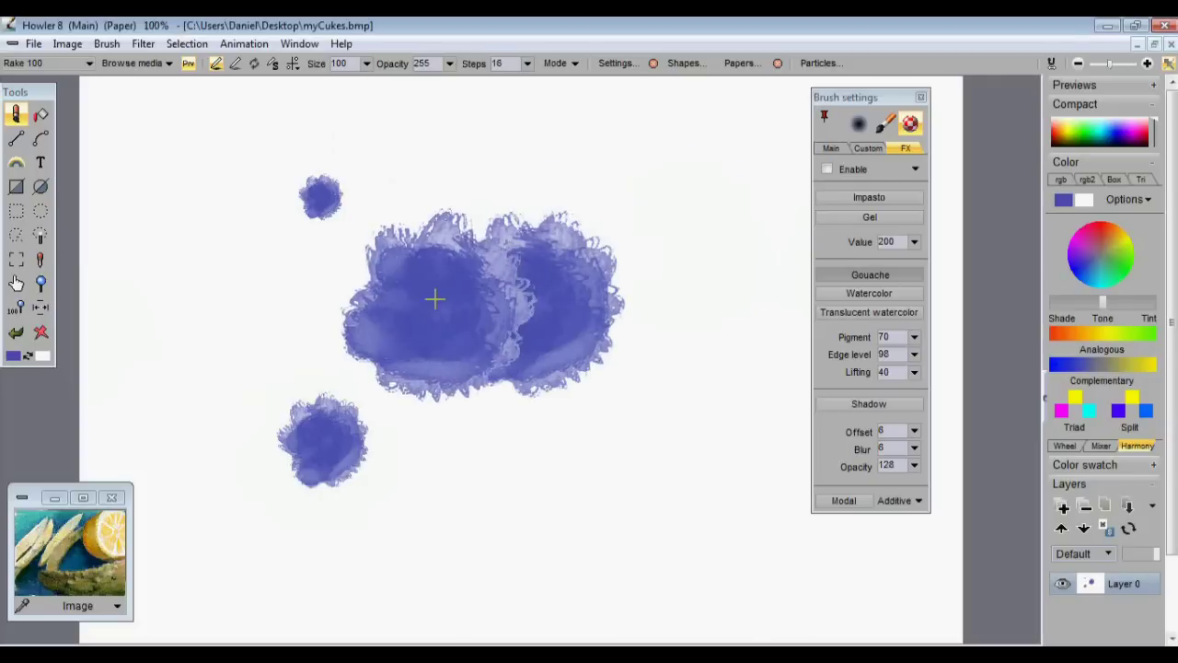
left_click(98, 43)
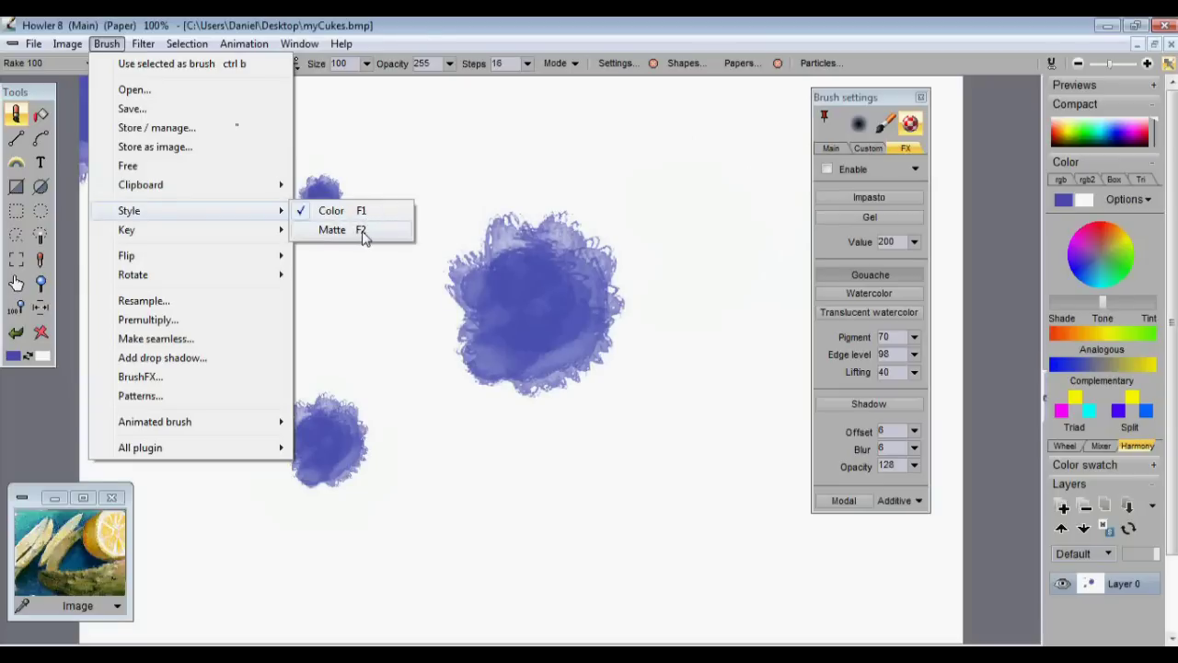
left_click(364, 237)
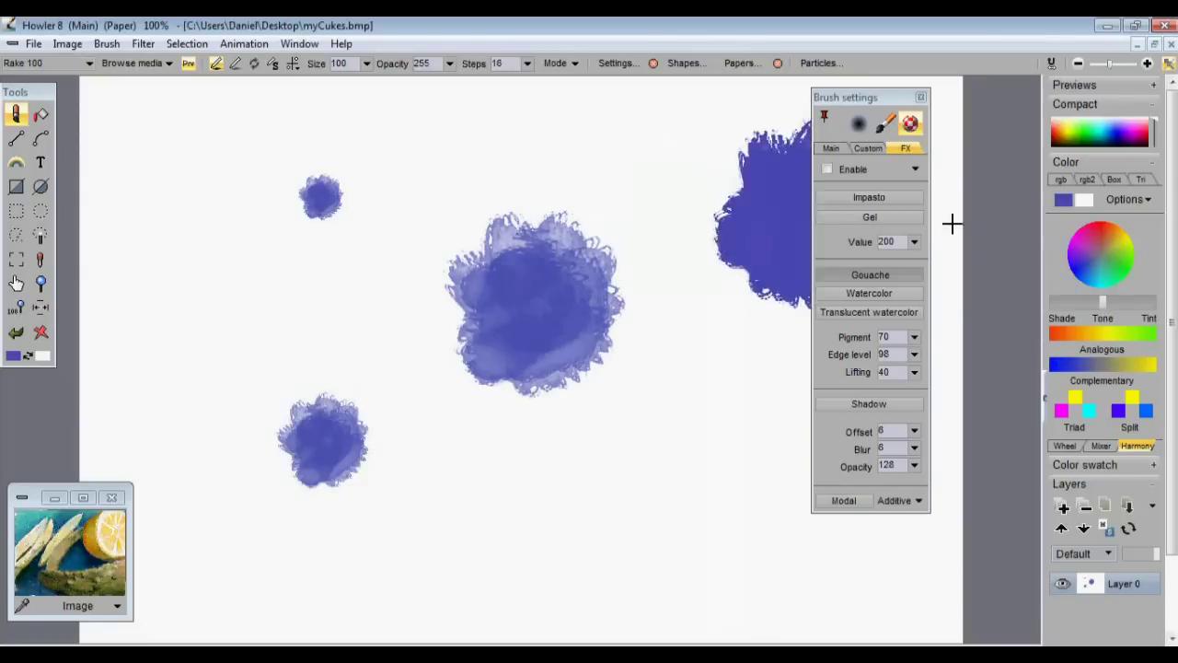
Choose an orange paint colour and paint broad overlapping strokes over the blue dabs with the custom brush
left_click(1088, 234)
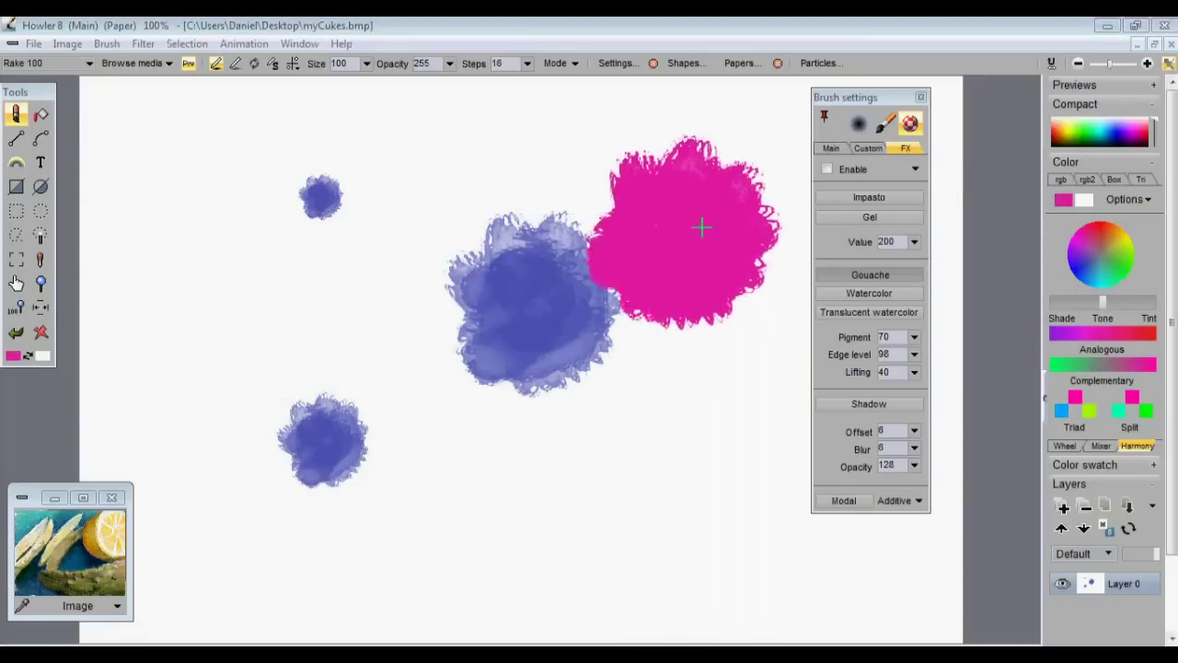
left_click(1121, 247)
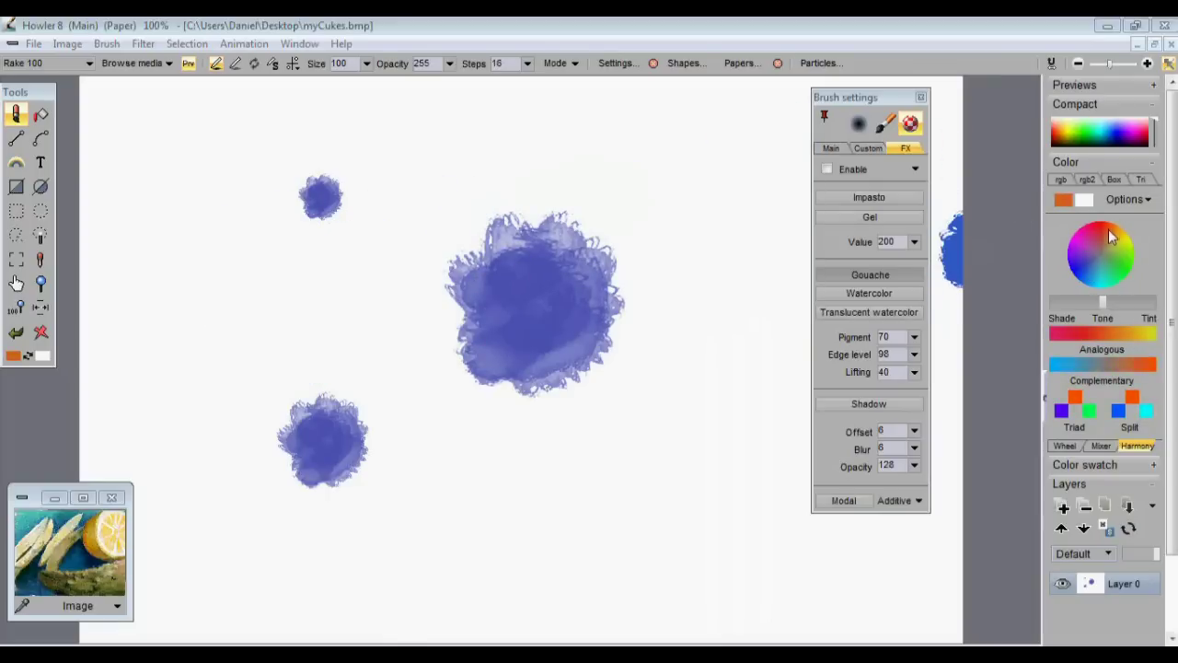
mouse_move(248, 225)
left_mouse_down()
mouse_move(270, 218)
mouse_move(499, 278)
mouse_move(667, 293)
mouse_move(644, 336)
left_mouse_up()
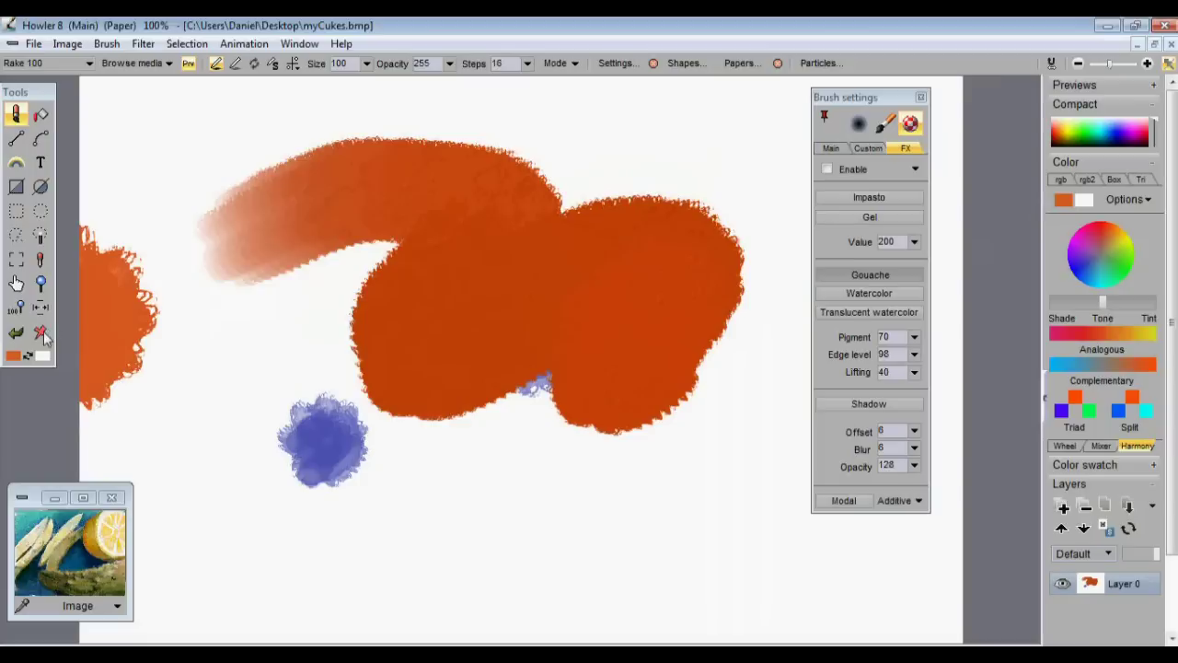
On a cleared canvas, set the brush's Dryout to 12 and paint a broad looping test stroke
left_click(42, 334)
left_click(832, 148)
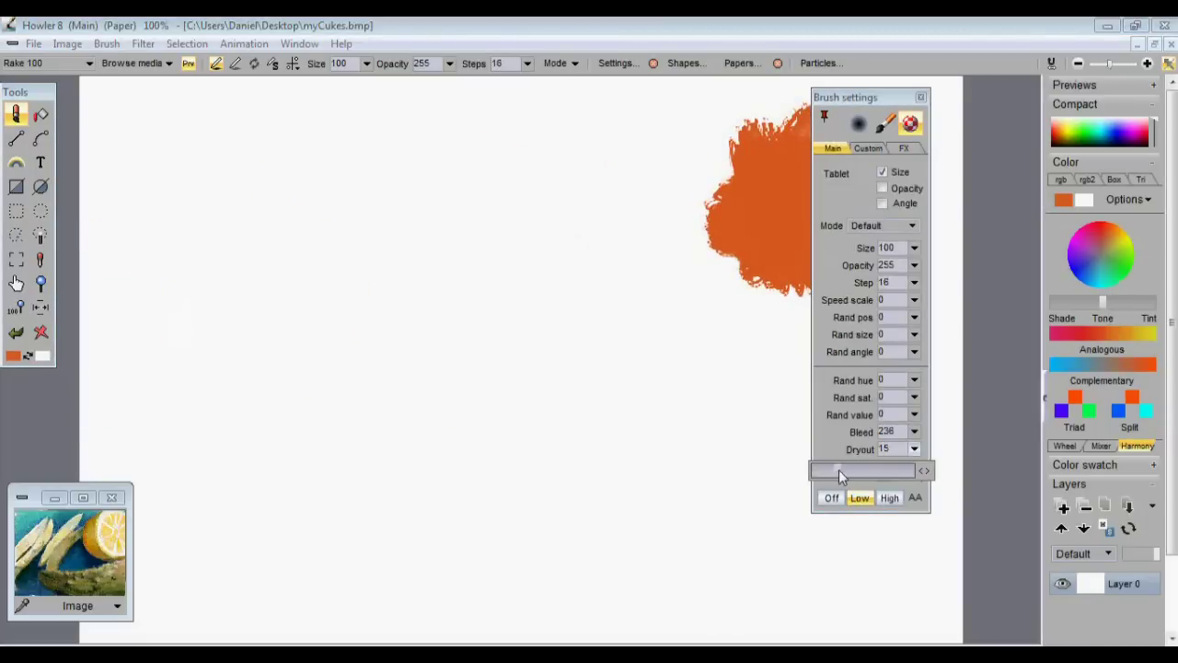
left_click_drag(838, 469, 833, 470)
mouse_move(635, 304)
left_mouse_down()
mouse_move(329, 442)
mouse_move(429, 238)
mouse_move(713, 302)
mouse_move(790, 373)
left_mouse_up()
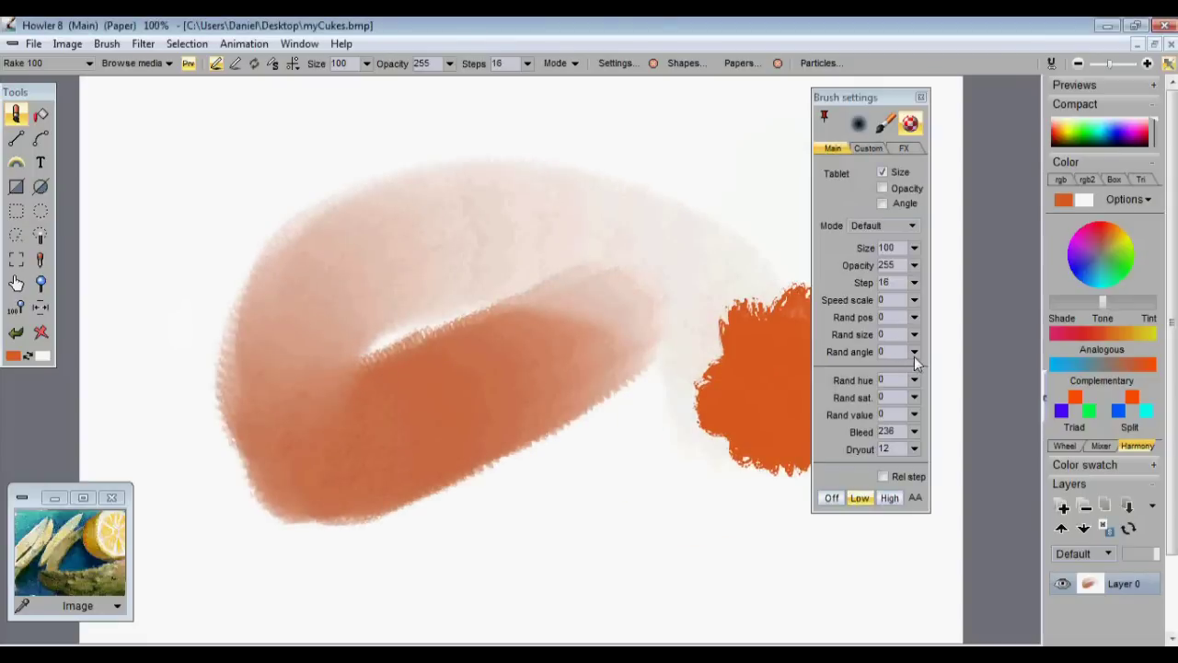
Set the brush Step to 0 and paint a short stroke over the upper-left part of the fading loop
left_click(915, 283)
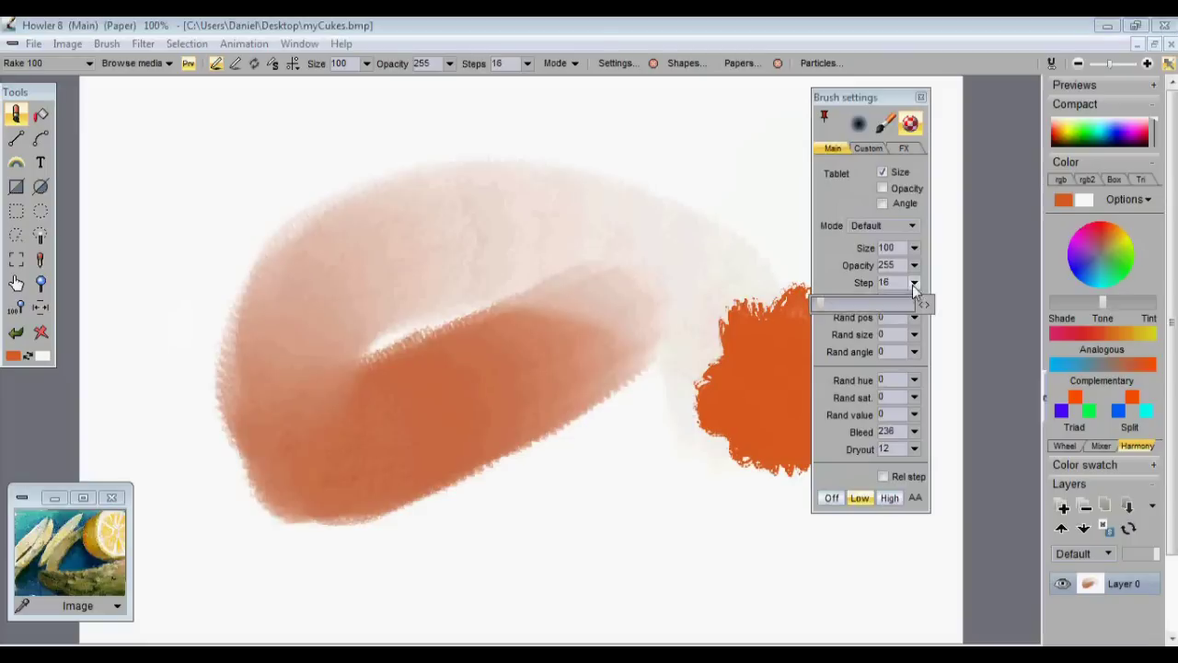
left_click(815, 304)
mouse_move(316, 227)
left_mouse_down()
mouse_move(421, 184)
mouse_move(575, 250)
left_mouse_up()
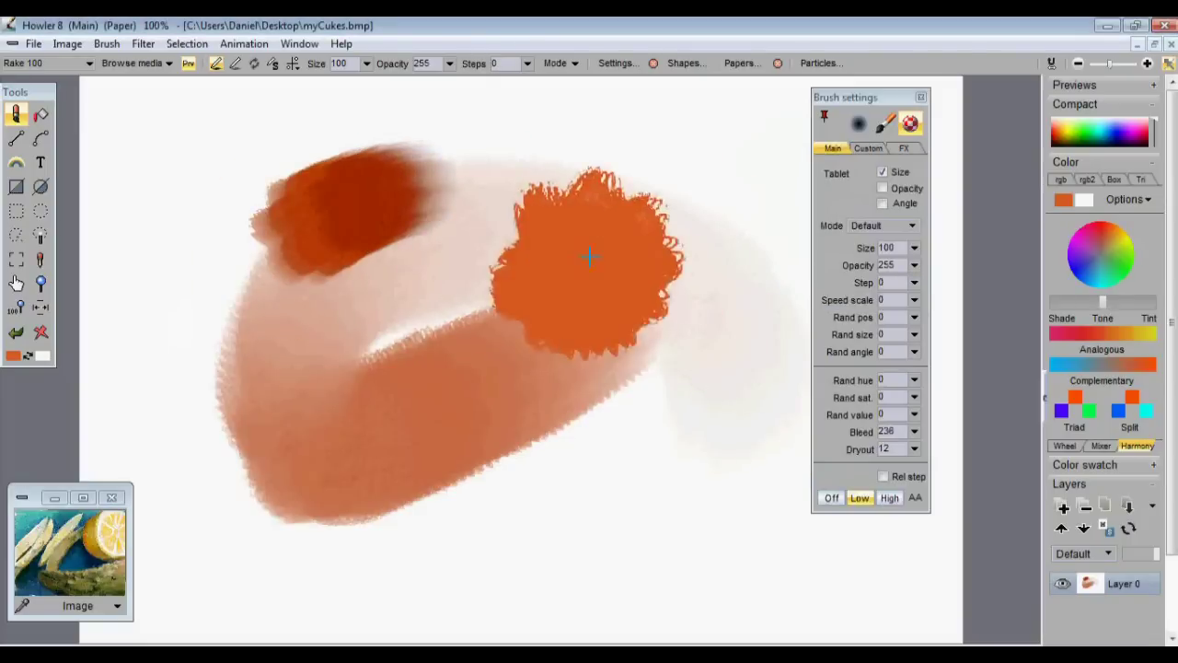
Set the brush Step to 3, try it with a curved stroke, and clear the canvas
left_click(896, 286)
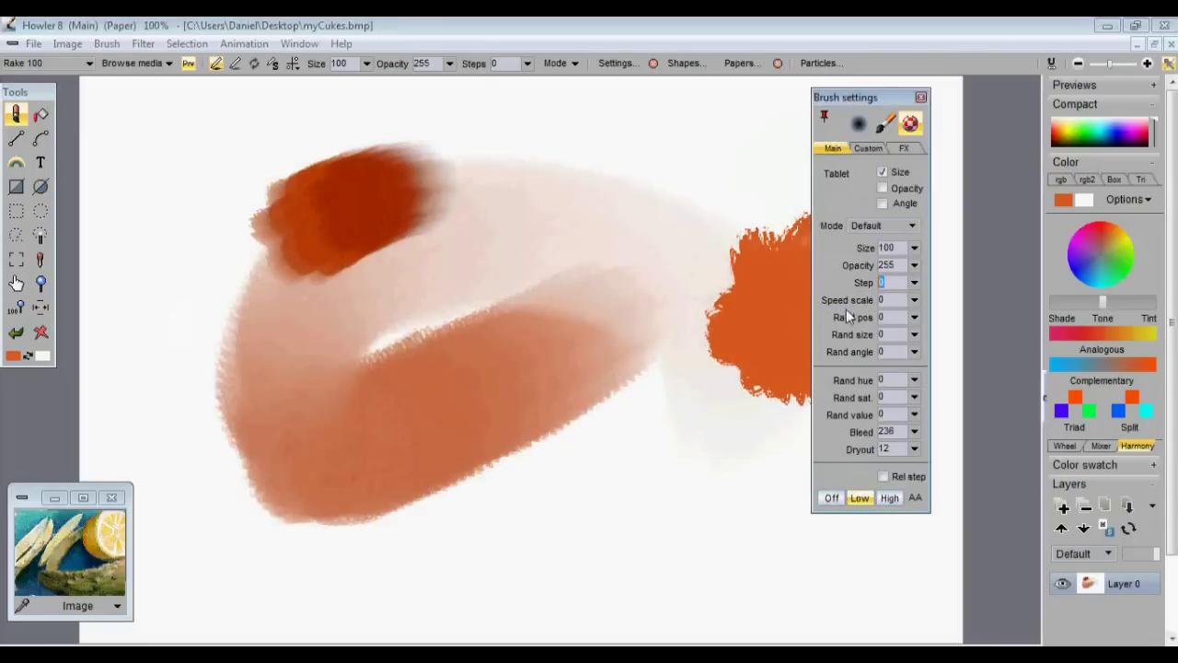
mouse_move(565, 209)
left_mouse_down()
mouse_move(609, 179)
mouse_move(697, 202)
mouse_move(658, 332)
mouse_move(705, 413)
left_mouse_up()
left_click(40, 332)
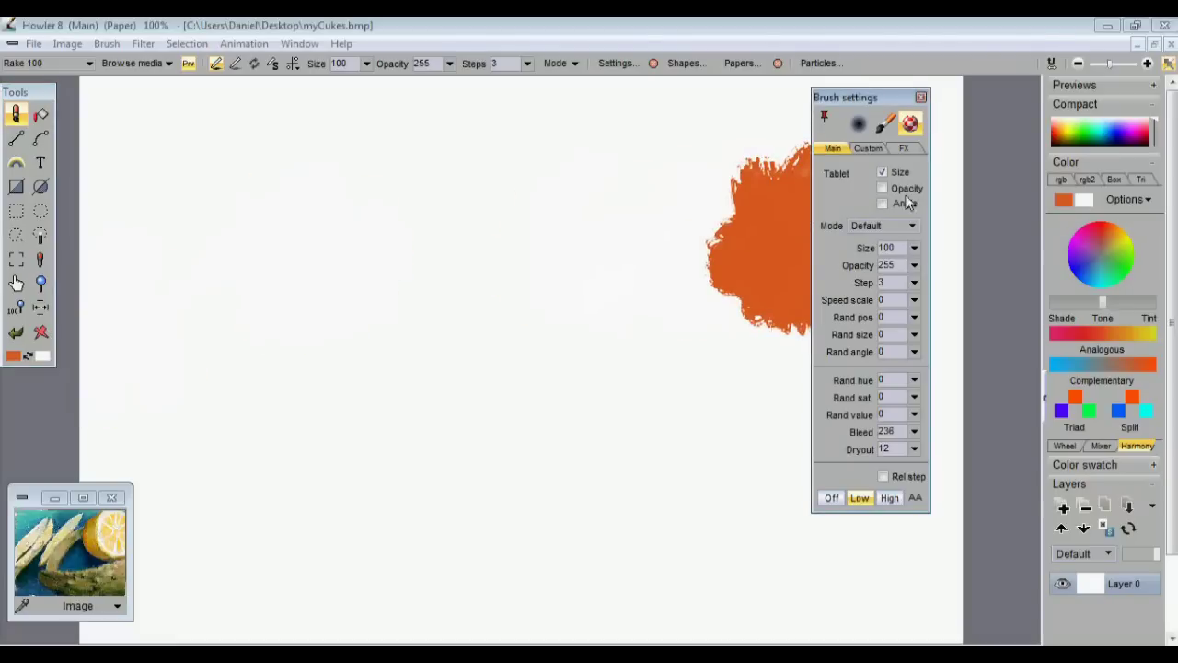
Paint several round orange blobs and short strokes around the canvas with the custom brush
mouse_move(442, 254)
left_mouse_down()
mouse_move(465, 237)
mouse_move(475, 266)
mouse_move(492, 270)
mouse_move(482, 294)
left_mouse_up()
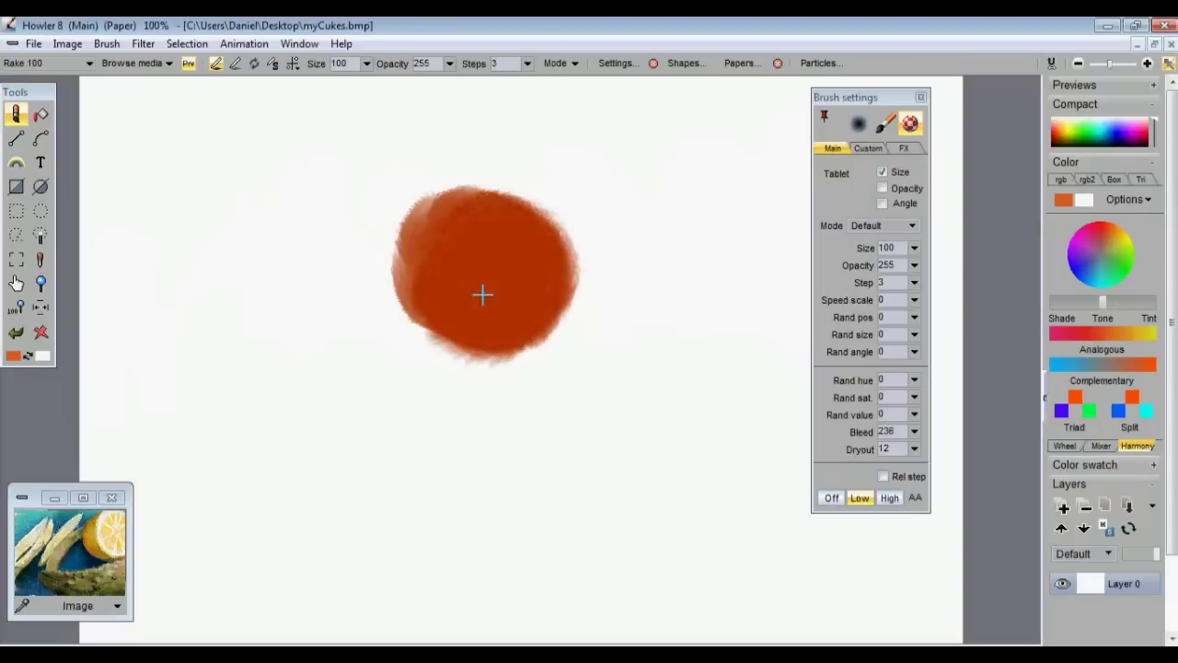
mouse_move(255, 351)
left_mouse_down()
mouse_move(255, 379)
mouse_move(287, 351)
left_mouse_up()
mouse_move(729, 199)
left_mouse_down()
mouse_move(679, 244)
mouse_move(654, 302)
left_mouse_up()
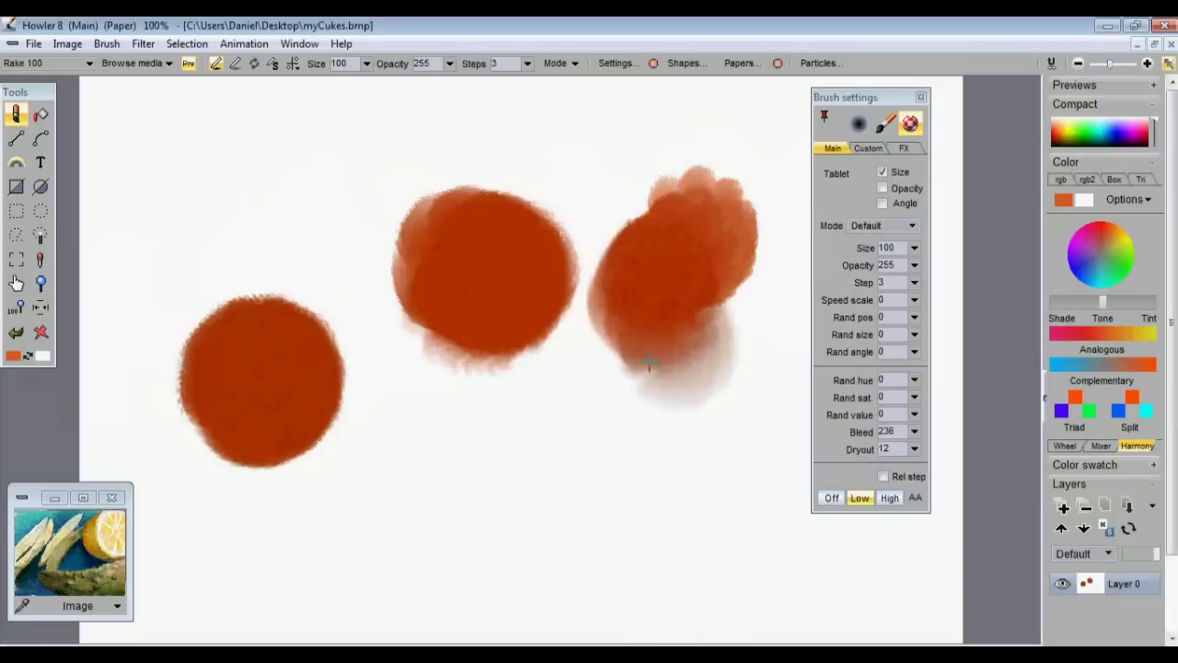
mouse_move(507, 399)
left_mouse_down()
mouse_move(549, 458)
mouse_move(518, 477)
mouse_move(522, 495)
mouse_move(534, 466)
left_mouse_up()
left_click_drag(318, 183, 329, 202)
mouse_move(600, 152)
left_mouse_down()
mouse_move(559, 191)
mouse_move(590, 214)
mouse_move(682, 240)
mouse_move(661, 274)
mouse_move(568, 352)
left_mouse_up()
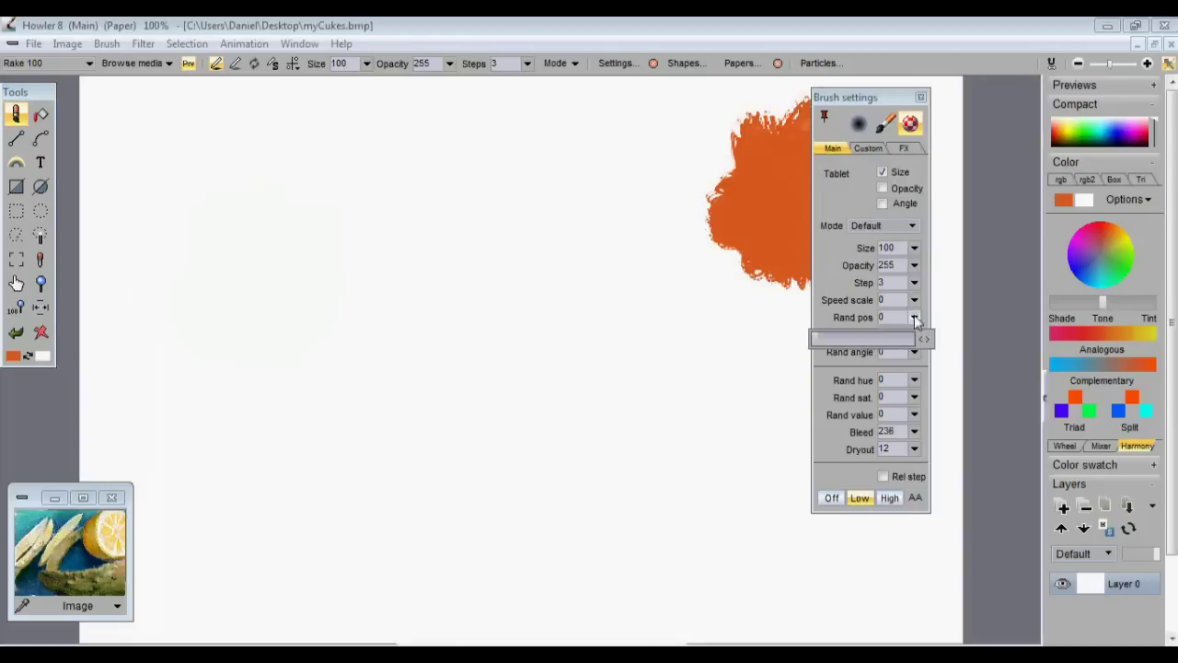
Set the brush's random position to 22 and paint a curved orange stroke in mid-canvas
left_click_drag(835, 345, 837, 344)
left_click_drag(468, 241, 428, 290)
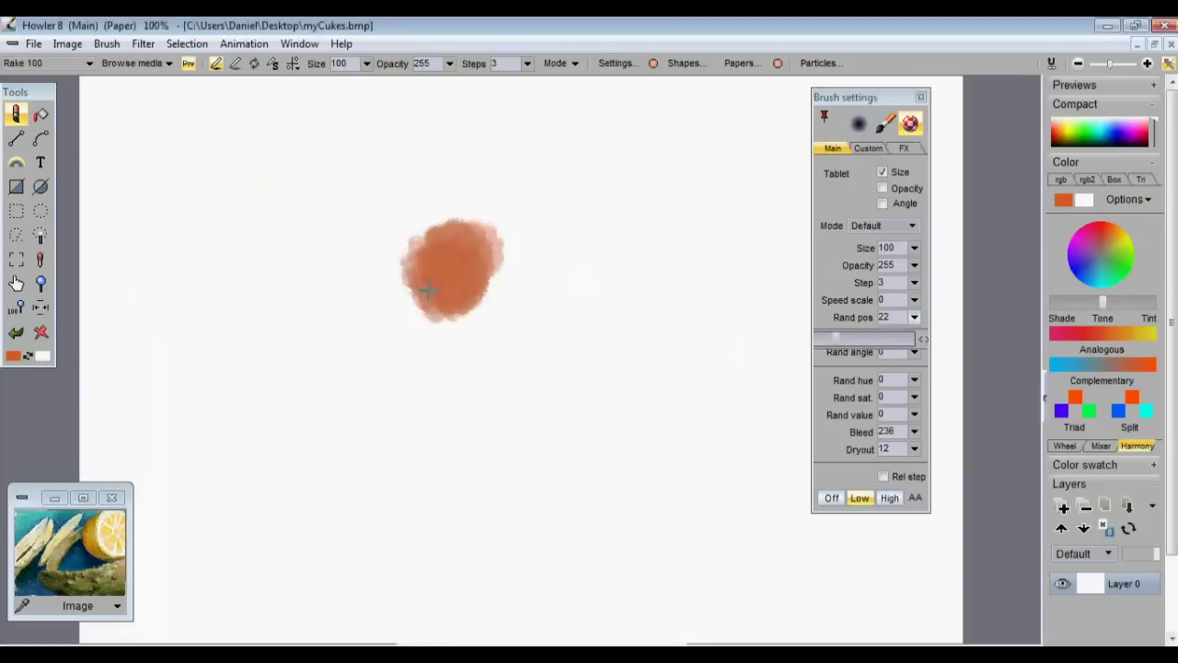
left_click_drag(654, 392, 531, 341)
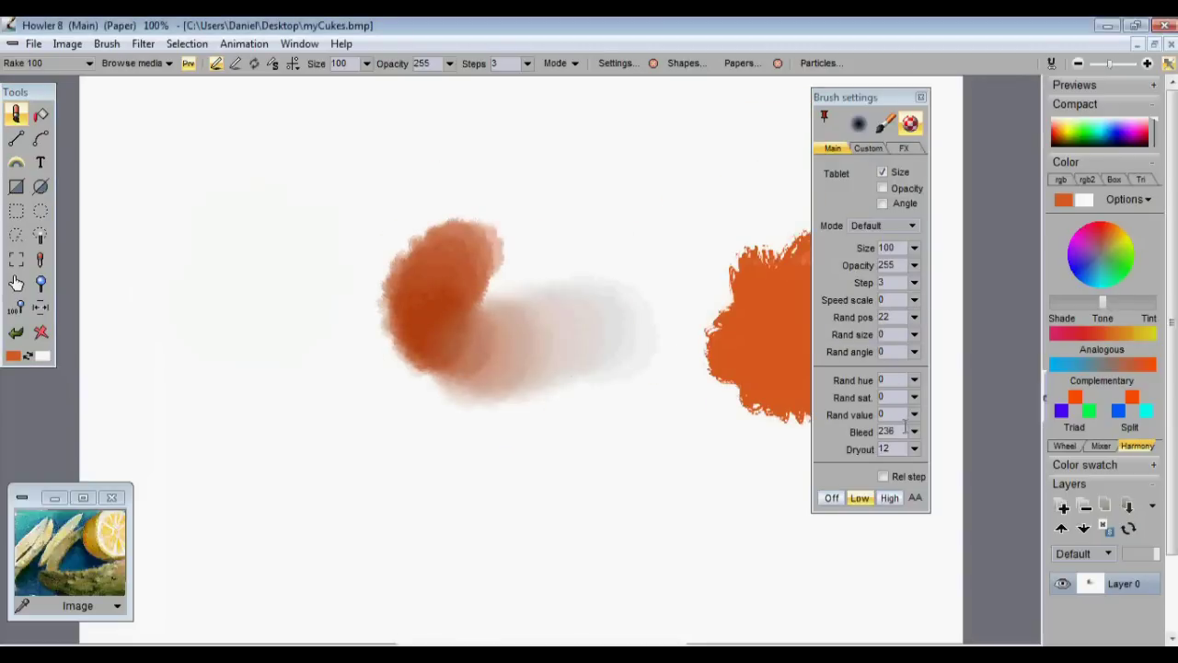
Set the brush's Dryout to 3 and paint a long, broad curve sweeping below the faded stroke
left_click_drag(897, 446, 838, 461)
type("33")
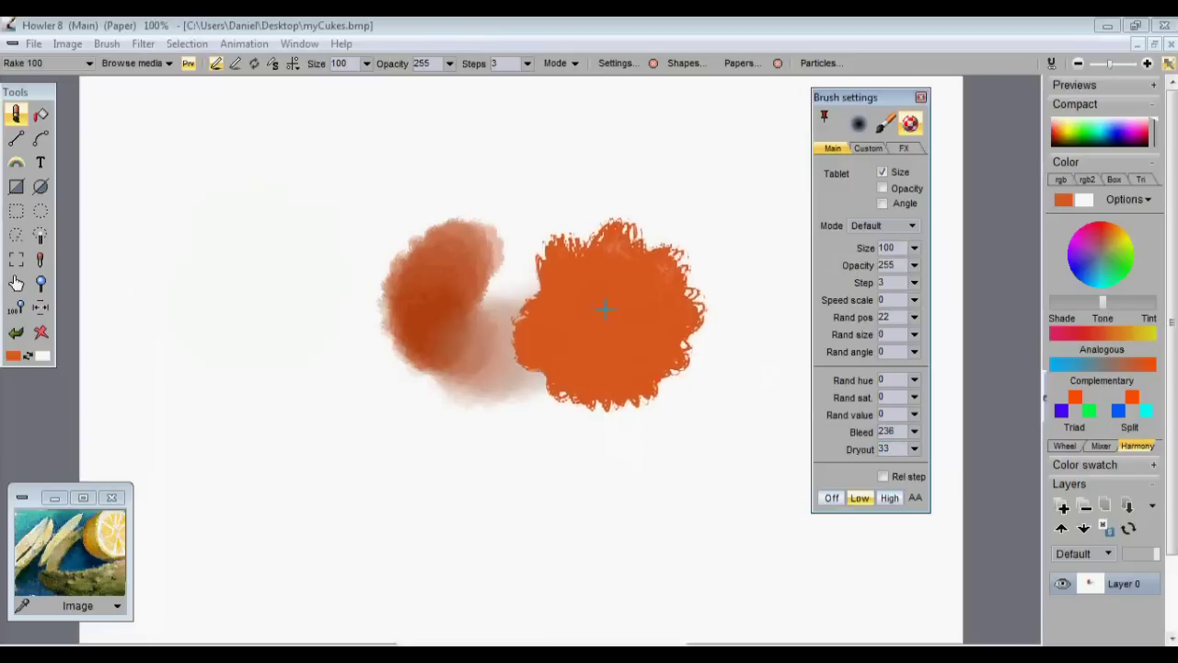
key("BackSpace")
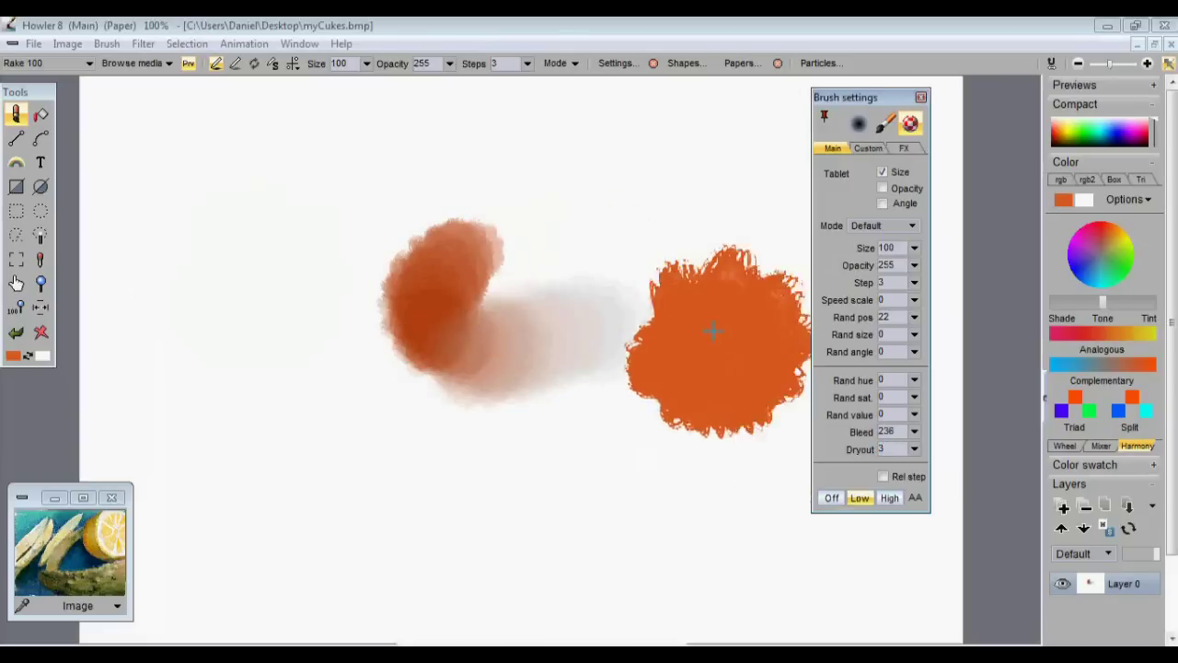
mouse_move(633, 198)
left_mouse_down()
mouse_move(675, 245)
mouse_move(565, 429)
mouse_move(415, 515)
left_mouse_up()
left_click_drag(305, 457, 272, 416)
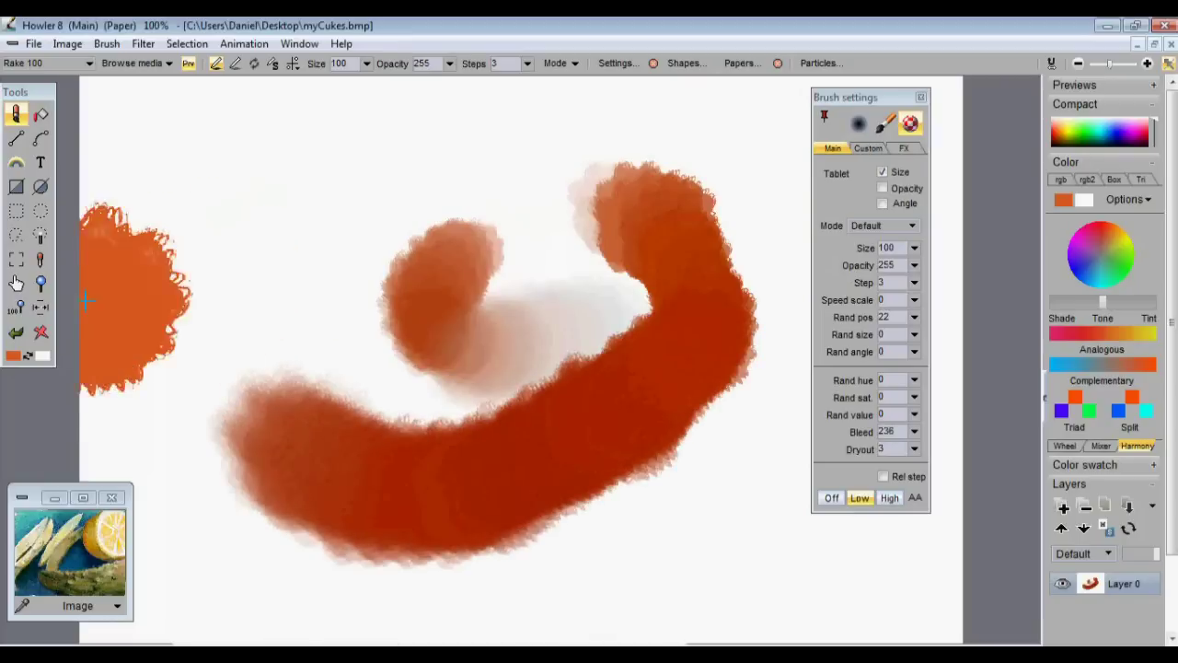
Clear the canvas and cover its middle with wide, overlapping horizontal orange strokes
left_click(40, 333)
mouse_move(267, 266)
left_mouse_down()
mouse_move(415, 184)
mouse_move(689, 211)
mouse_move(681, 219)
left_mouse_up()
mouse_move(318, 373)
left_mouse_down()
mouse_move(628, 305)
mouse_move(736, 202)
left_mouse_up()
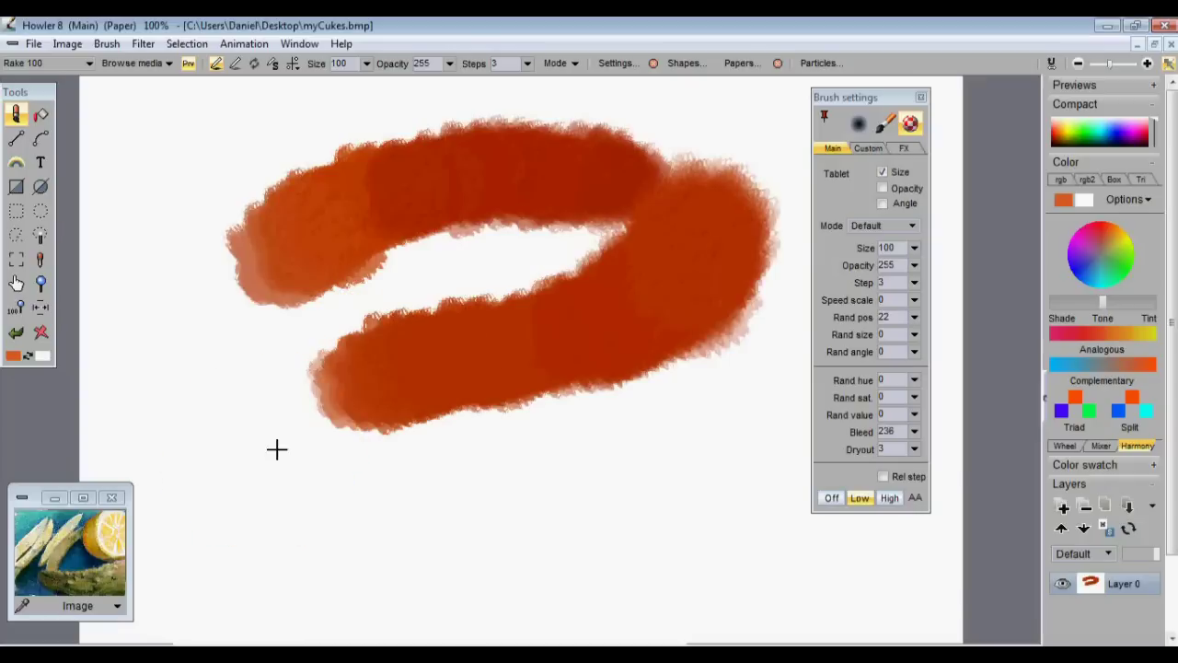
mouse_move(276, 447)
left_mouse_down()
mouse_move(408, 481)
mouse_move(540, 480)
mouse_move(736, 405)
left_mouse_up()
mouse_move(249, 350)
left_mouse_down()
mouse_move(333, 295)
mouse_move(450, 257)
mouse_move(590, 246)
left_mouse_up()
mouse_move(310, 389)
left_mouse_down()
mouse_move(576, 428)
mouse_move(700, 357)
left_mouse_up()
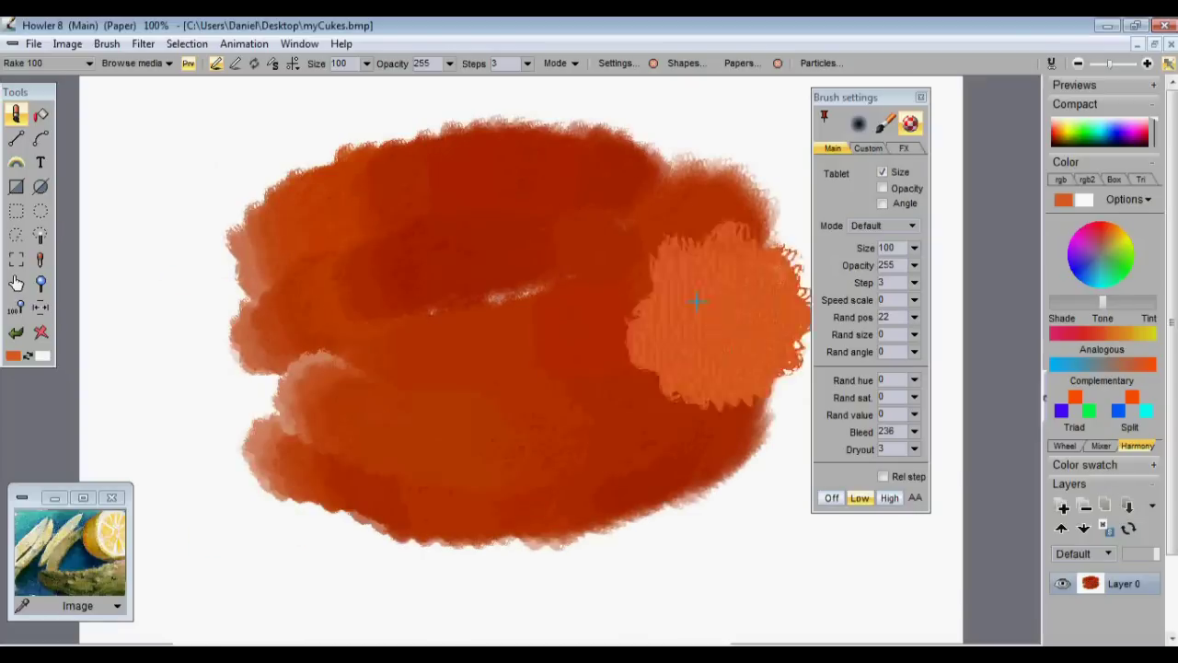
left_click_drag(250, 138, 514, 229)
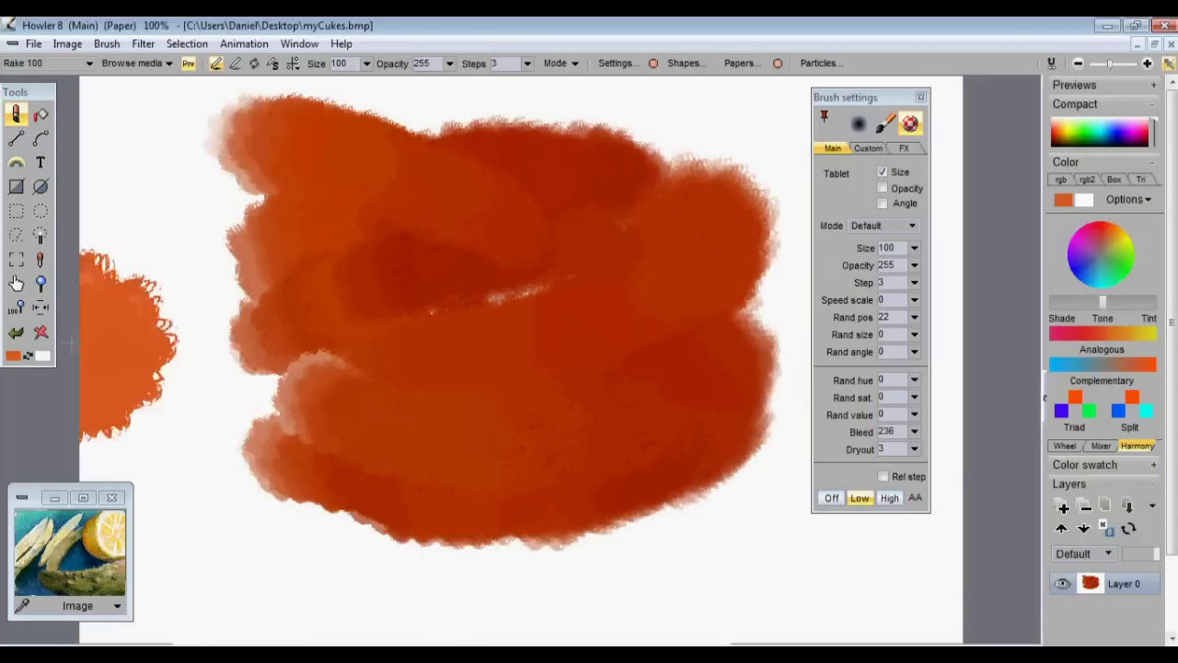
Clear the canvas and paint a series of parallel diagonal strokes that overlap into one orange mass
left_click(40, 332)
left_click_drag(304, 271, 501, 183)
left_click_drag(633, 159, 665, 166)
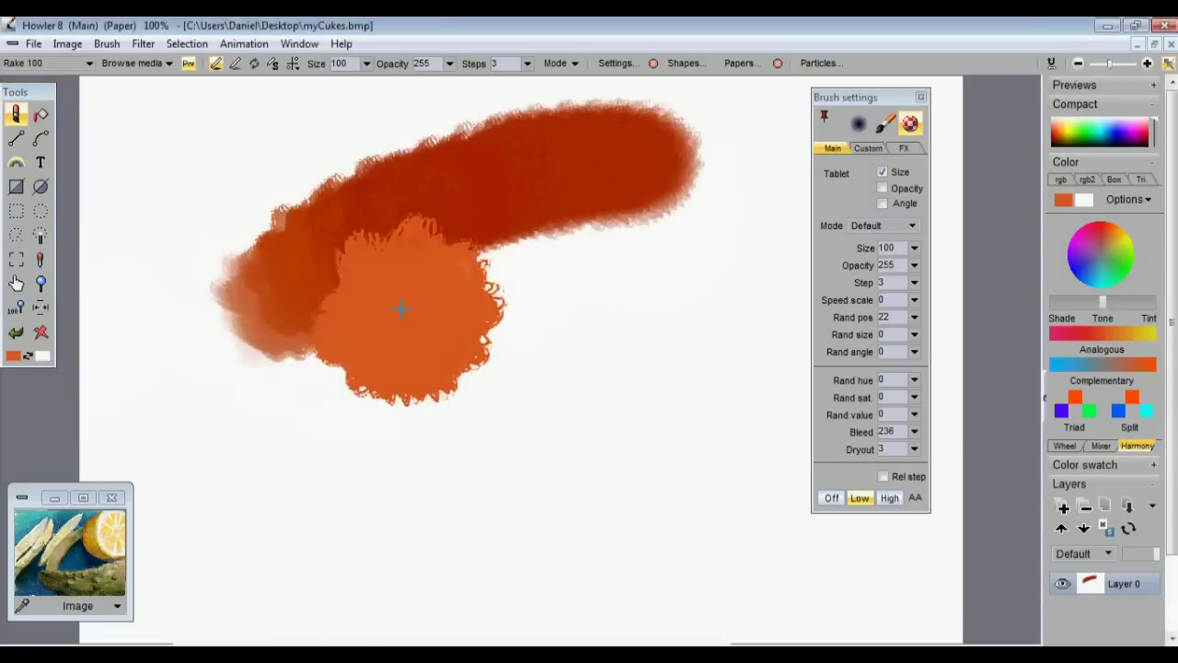
mouse_move(345, 363)
left_mouse_down()
mouse_move(500, 277)
mouse_move(670, 230)
left_mouse_up()
mouse_move(399, 392)
left_mouse_down()
mouse_move(526, 368)
mouse_move(742, 231)
mouse_move(484, 469)
mouse_move(782, 291)
left_mouse_up()
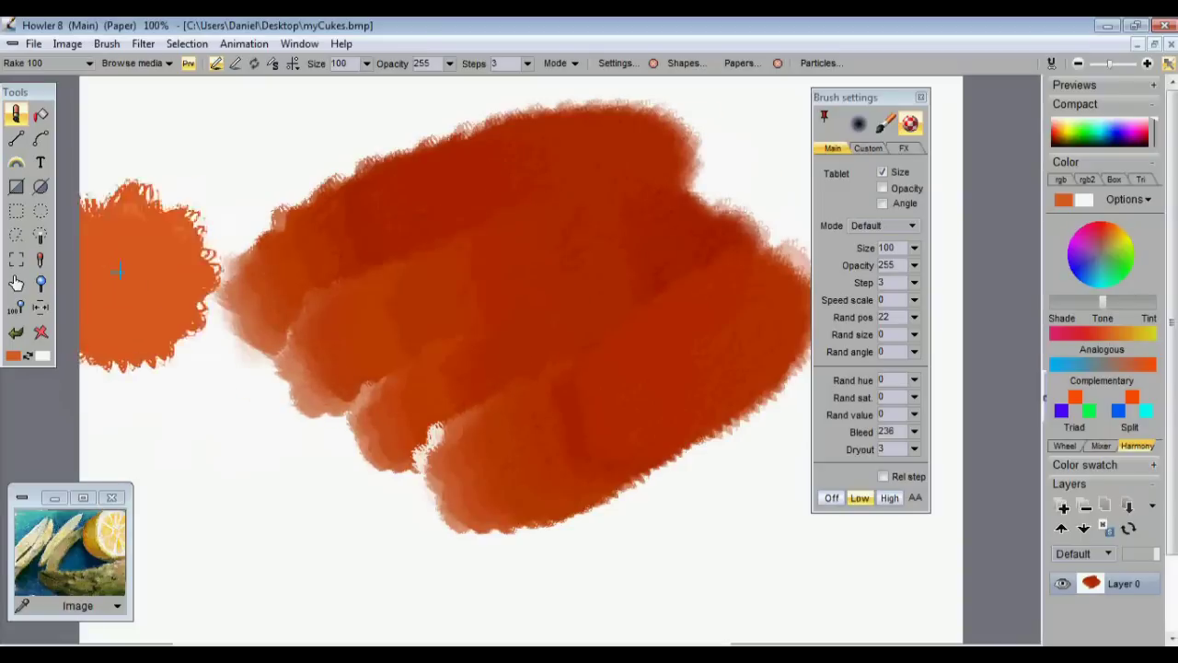
Clear the canvas, enable the Gouache brush effect, and paint broad overlapping strokes across the middle
left_click(40, 332)
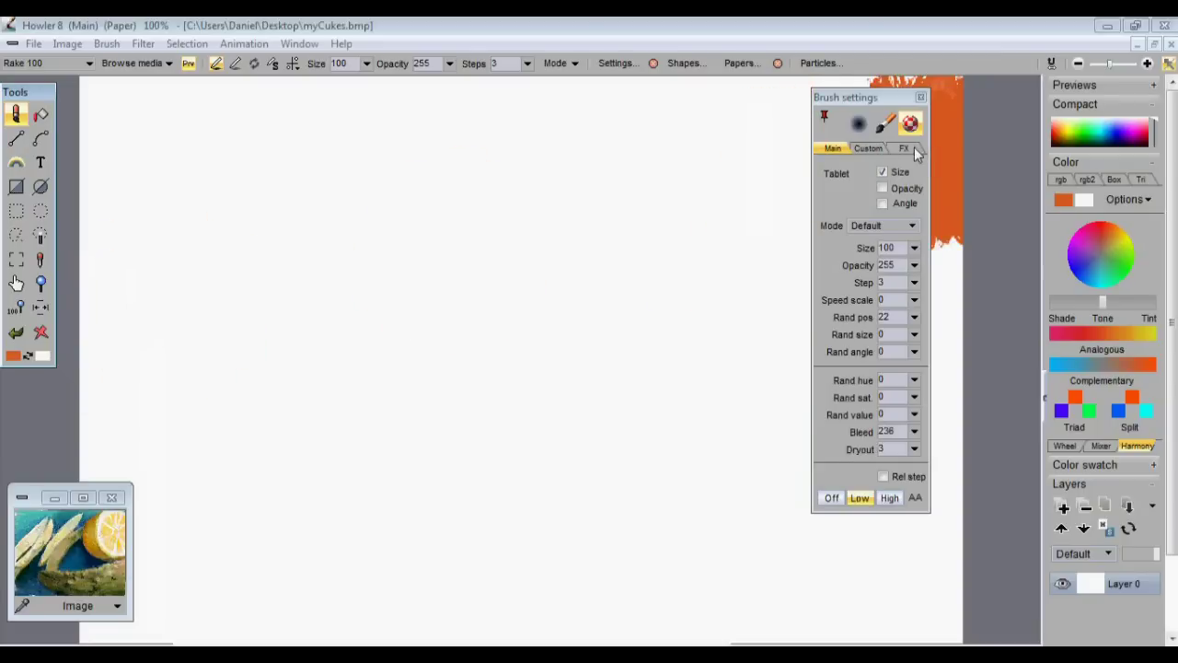
left_click(911, 148)
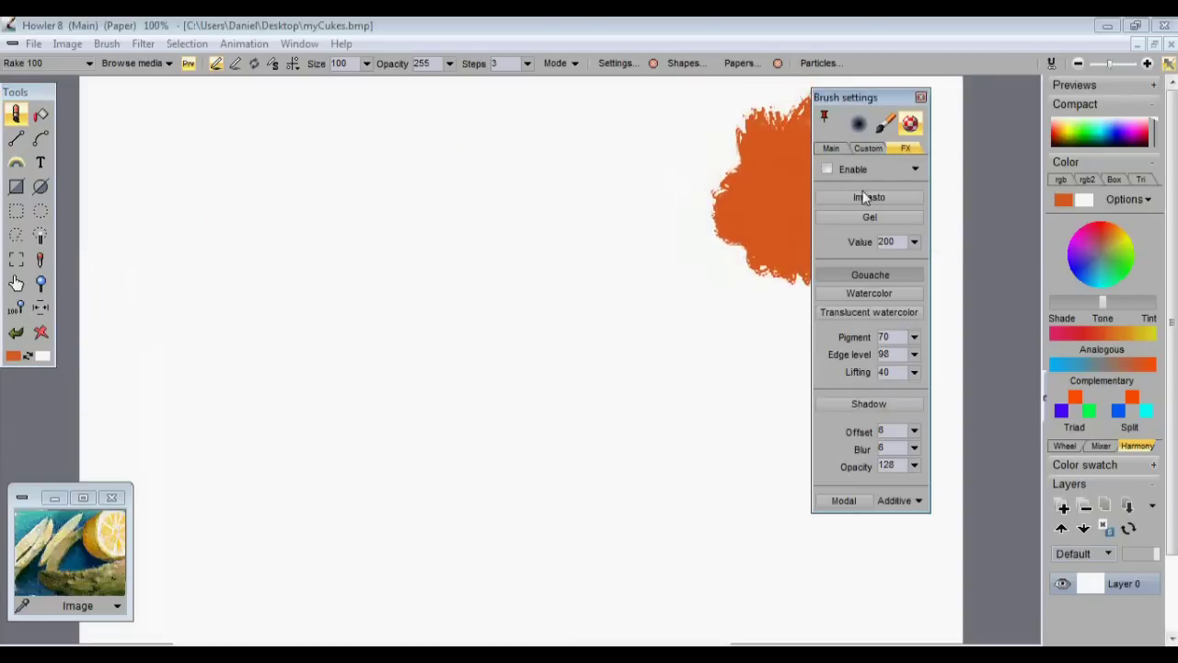
left_click(863, 276)
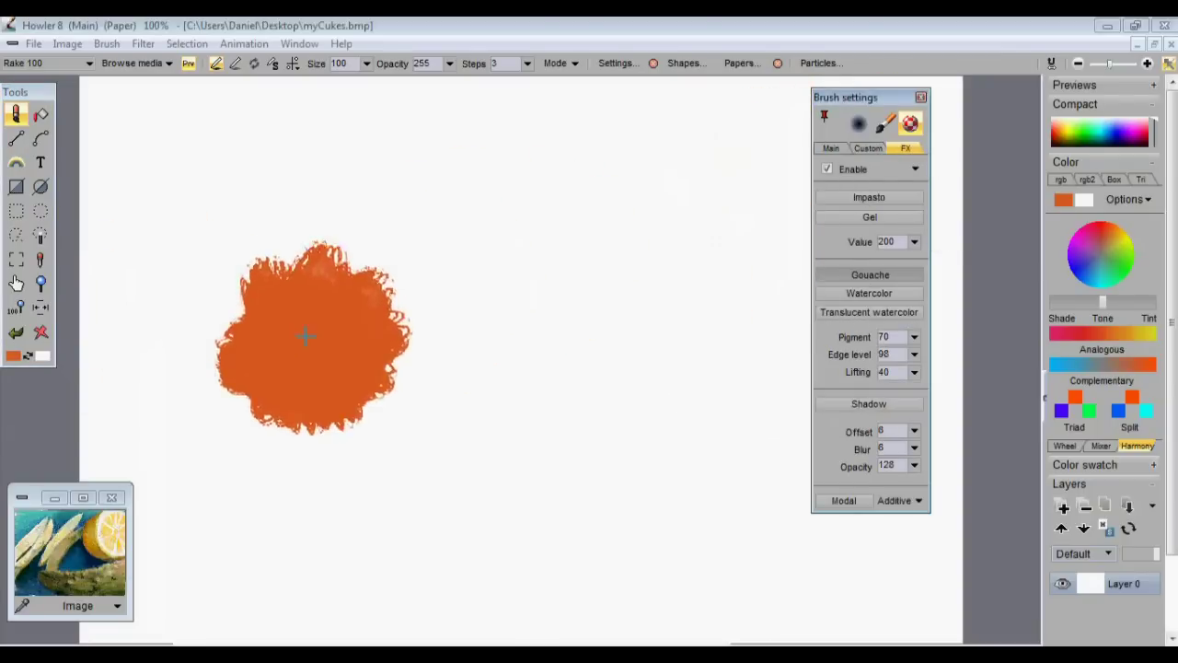
mouse_move(310, 334)
left_mouse_down()
mouse_move(395, 282)
mouse_move(604, 215)
mouse_move(638, 221)
mouse_move(492, 317)
mouse_move(441, 369)
mouse_move(568, 312)
mouse_move(669, 286)
left_mouse_up()
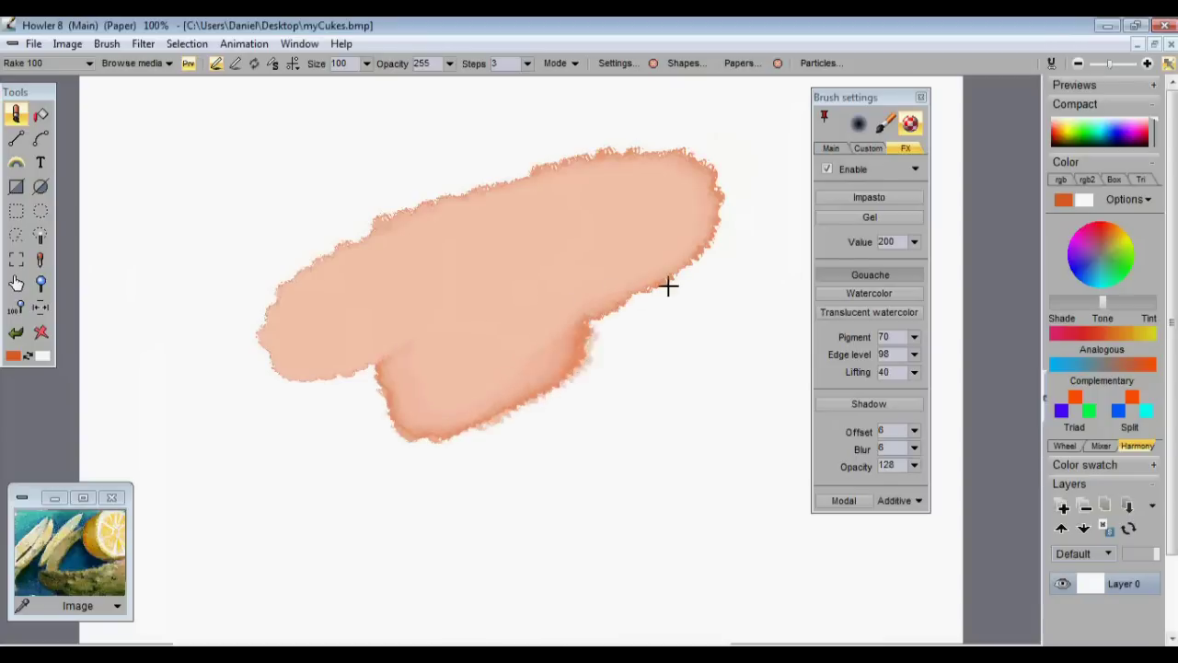
Set the Gouache Pigment to 145 and paint denser overlapping strokes over the lower part of the pale patch
left_click(915, 338)
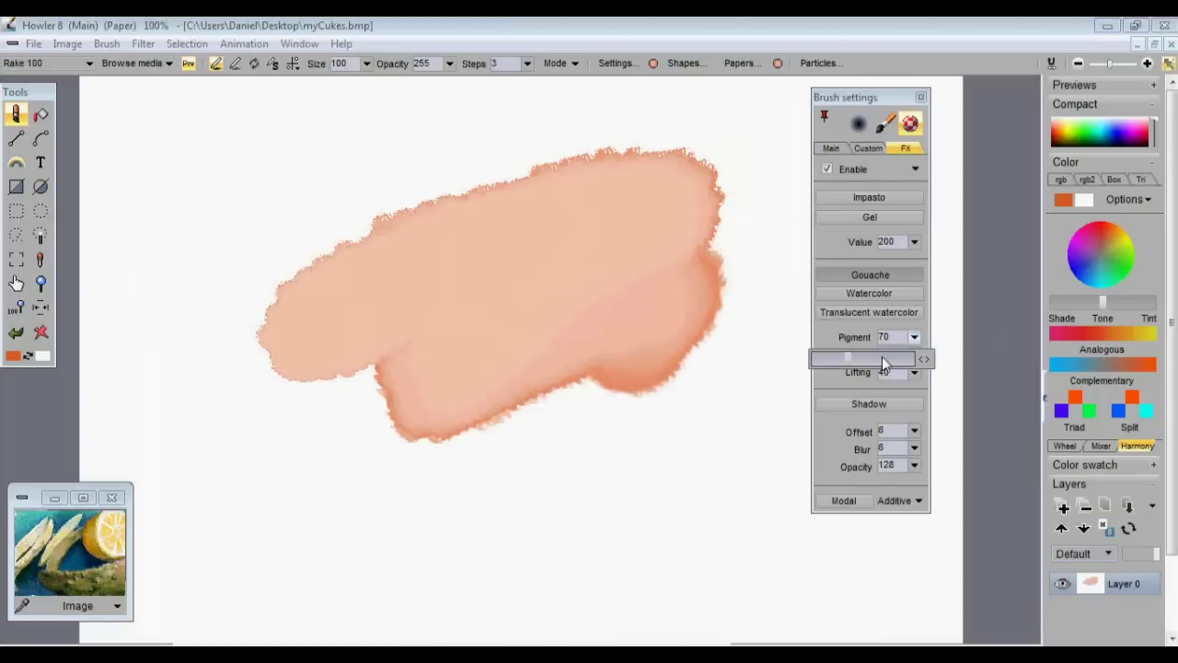
left_click(885, 357)
mouse_move(303, 431)
left_mouse_down()
mouse_move(458, 358)
mouse_move(615, 329)
mouse_move(472, 440)
left_mouse_up()
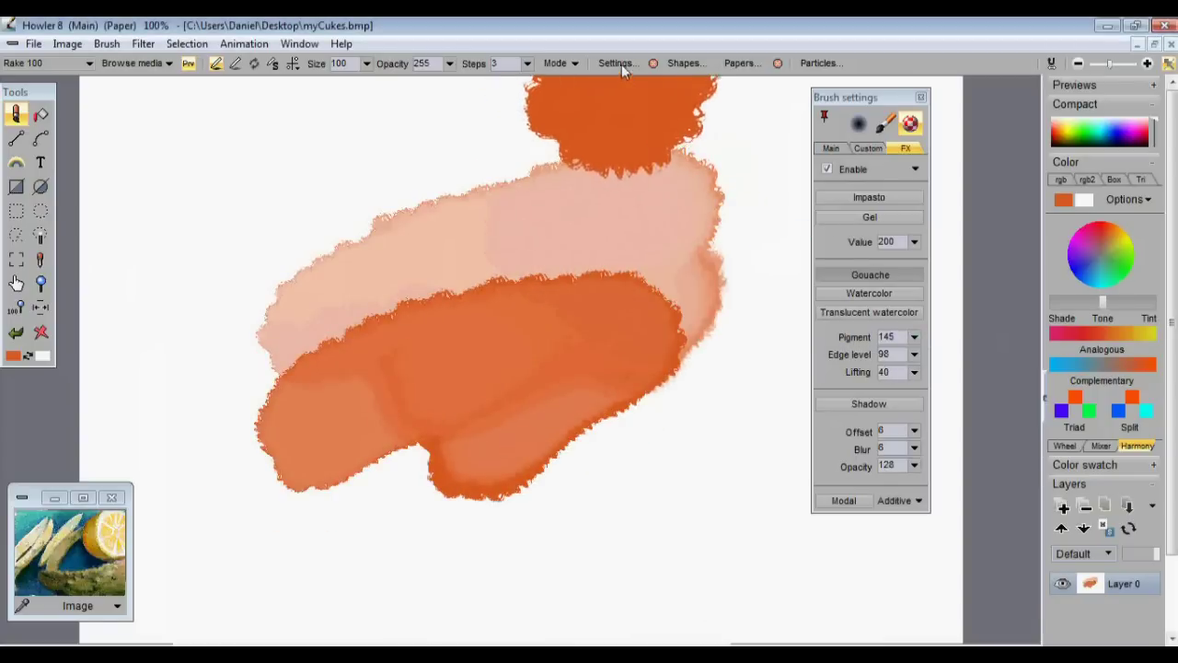
Open the paper settings, paint a short diagonal stroke in the canvas's upper-left area, and raise the paper Relief
left_click(734, 63)
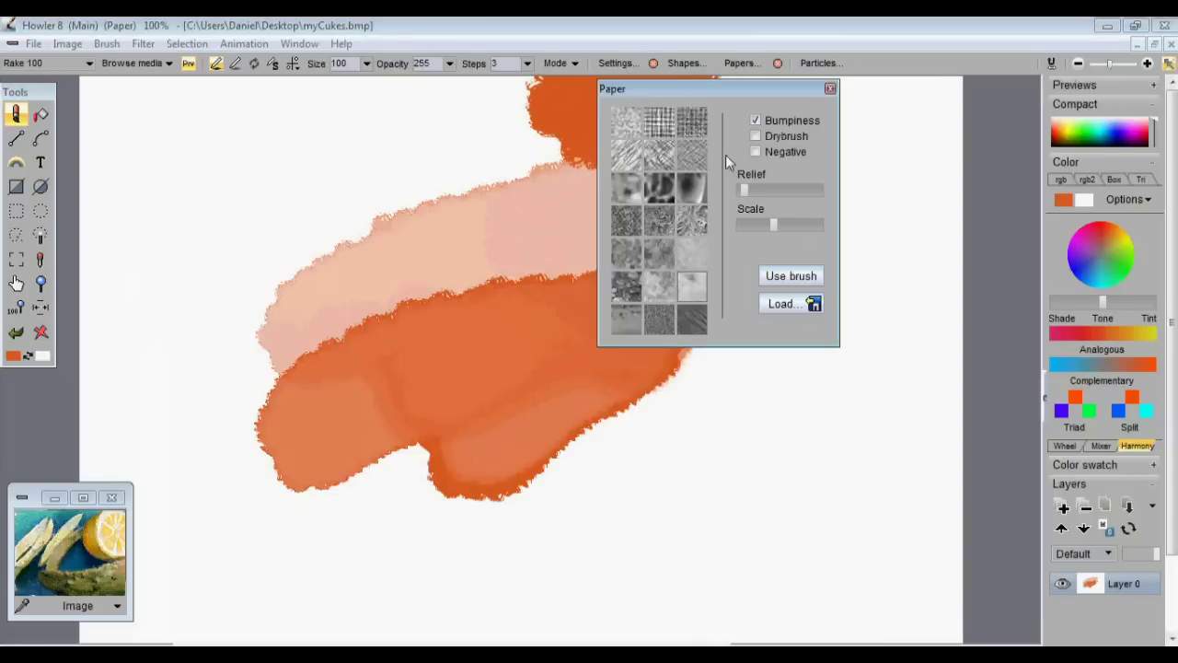
mouse_move(230, 246)
left_mouse_down()
mouse_move(307, 189)
mouse_move(395, 154)
left_mouse_up()
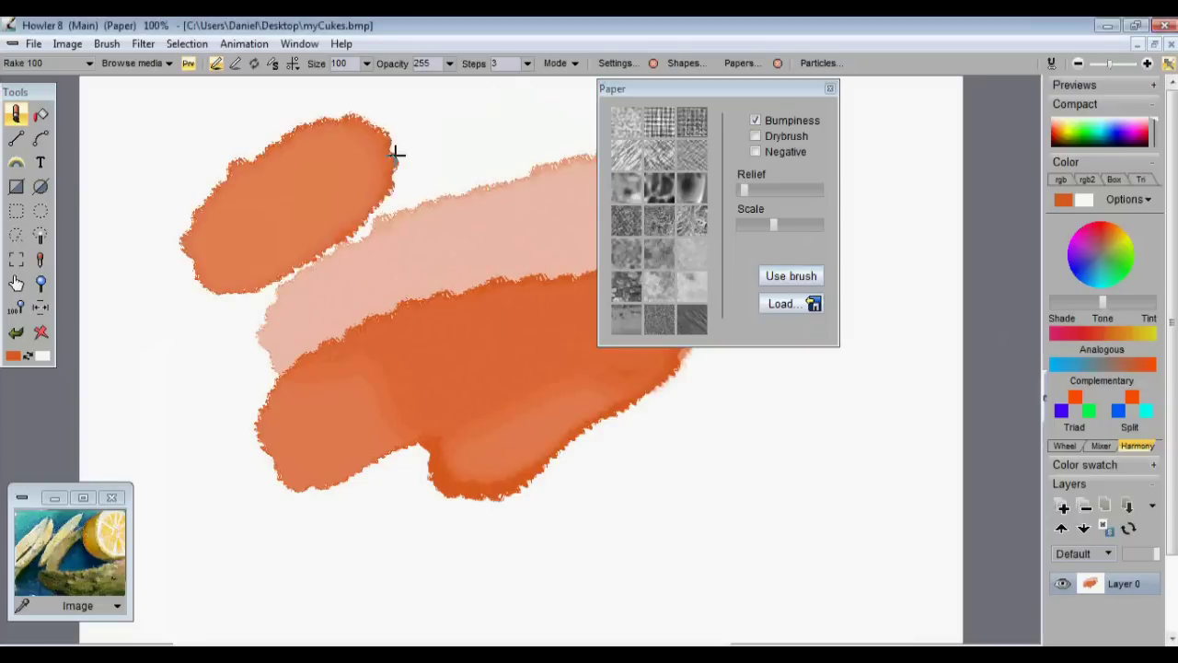
left_click_drag(744, 190, 769, 189)
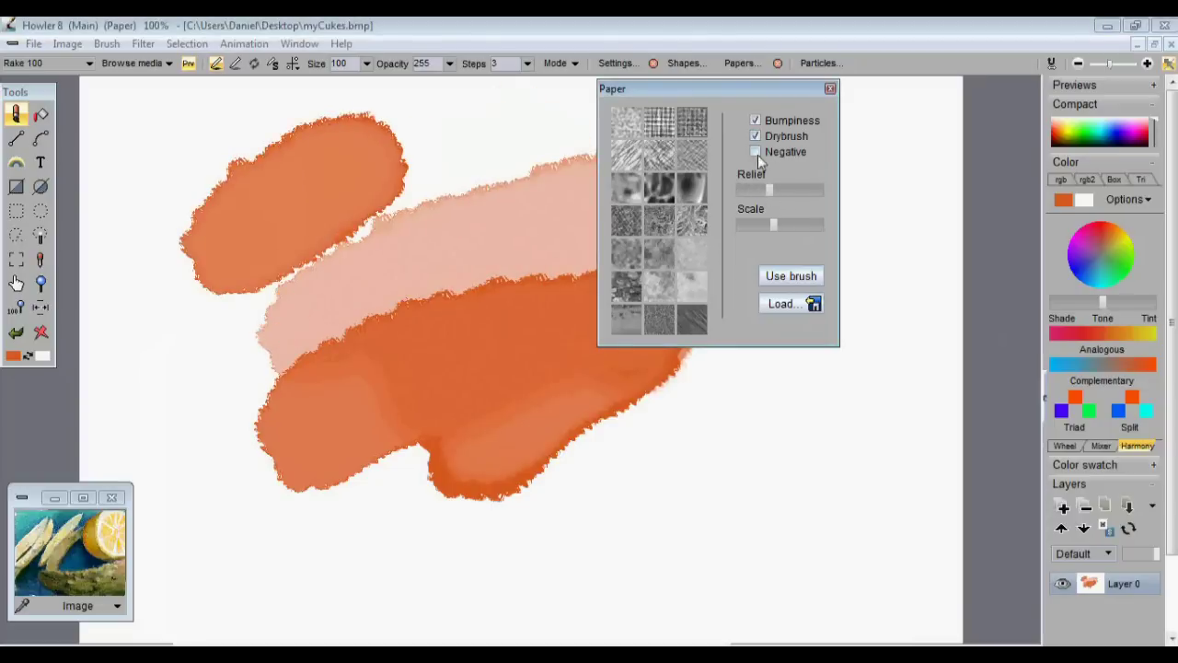
Switch the paper from Bumpiness to Drybrush only, paint a diagonal stroke near the canvas's upper edge, and increase the paper Scale
left_click(756, 121)
mouse_move(290, 276)
left_mouse_down()
mouse_move(388, 206)
mouse_move(549, 143)
mouse_move(626, 140)
left_mouse_up()
left_click_drag(783, 224, 804, 223)
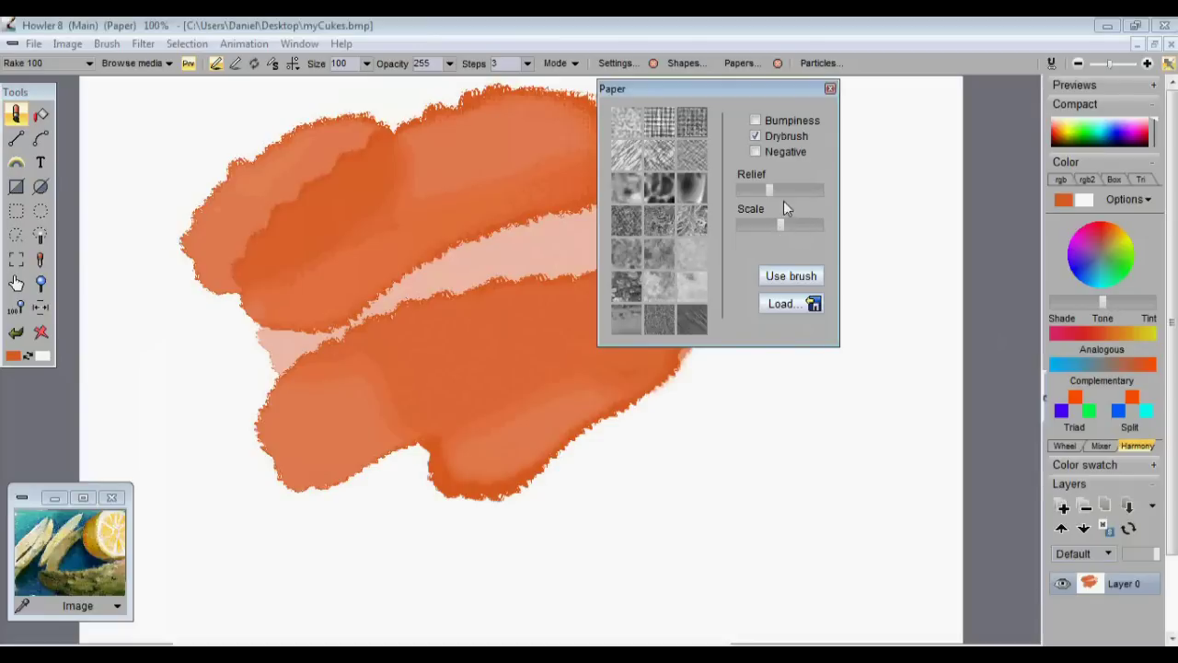
Raise the paper Relief and paint two drybrush strokes, one across the canvas's lower area and one curving down its right side
mouse_move(313, 507)
left_mouse_down()
mouse_move(563, 507)
mouse_move(691, 474)
left_mouse_up()
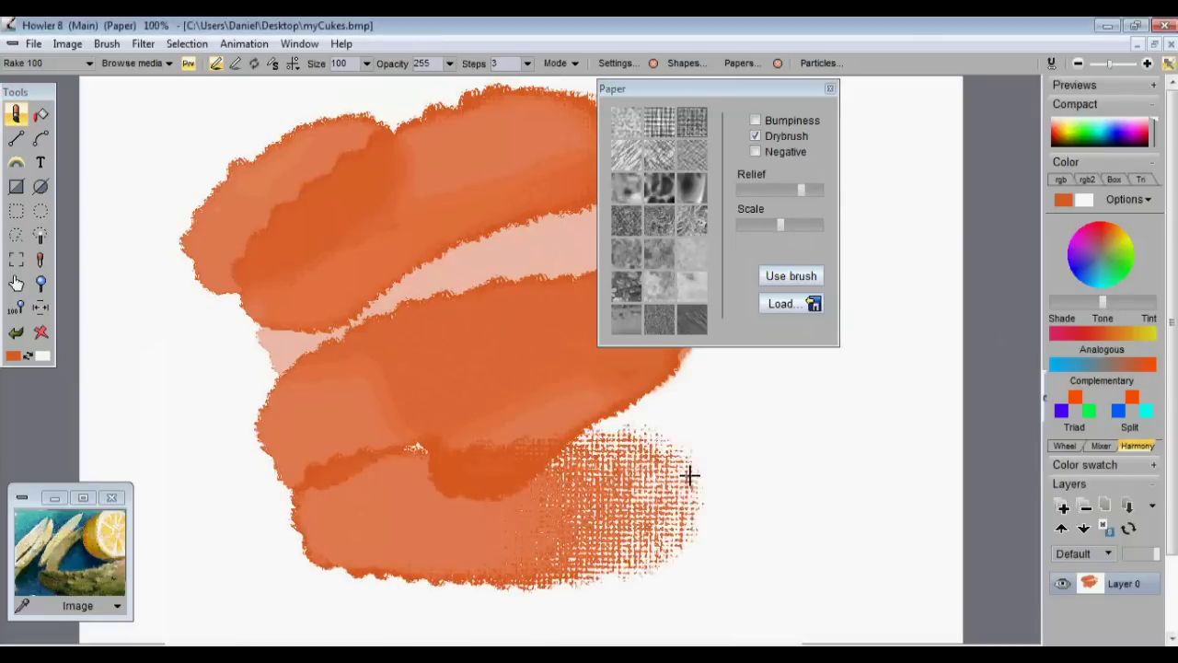
mouse_move(901, 279)
left_mouse_down()
mouse_move(887, 378)
mouse_move(862, 422)
mouse_move(740, 535)
left_mouse_up()
left_click_drag(108, 400, 105, 348)
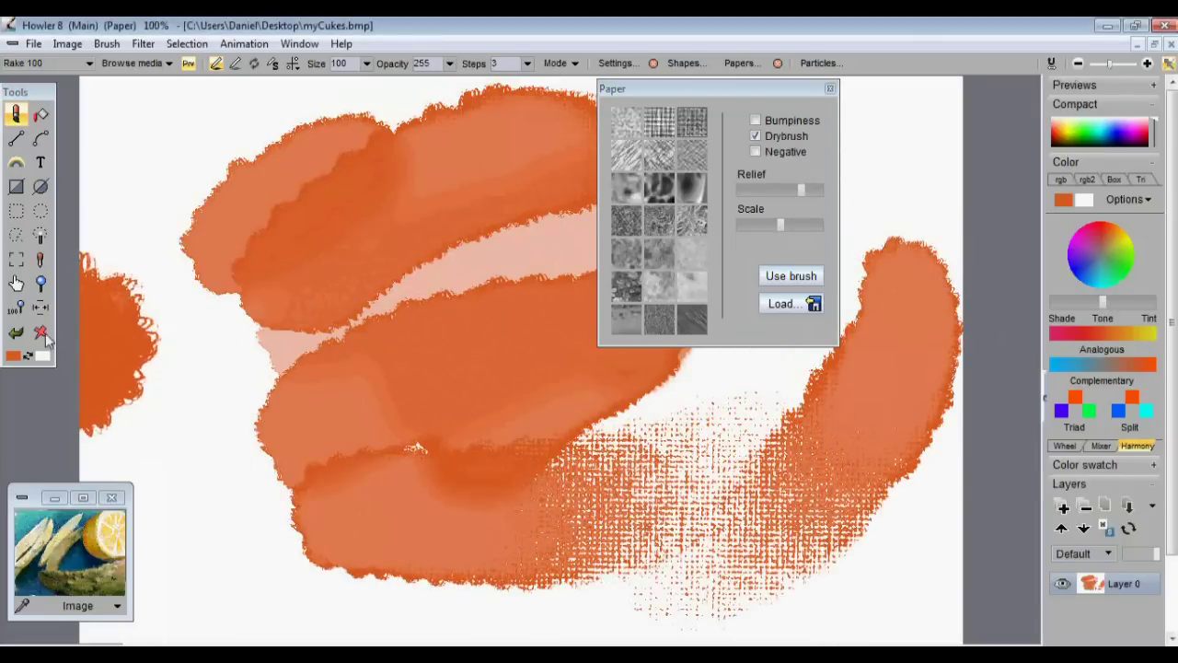
Clear the canvas and paint several overlapping curved strokes with the woven paper texture across its left half and middle
left_click(41, 333)
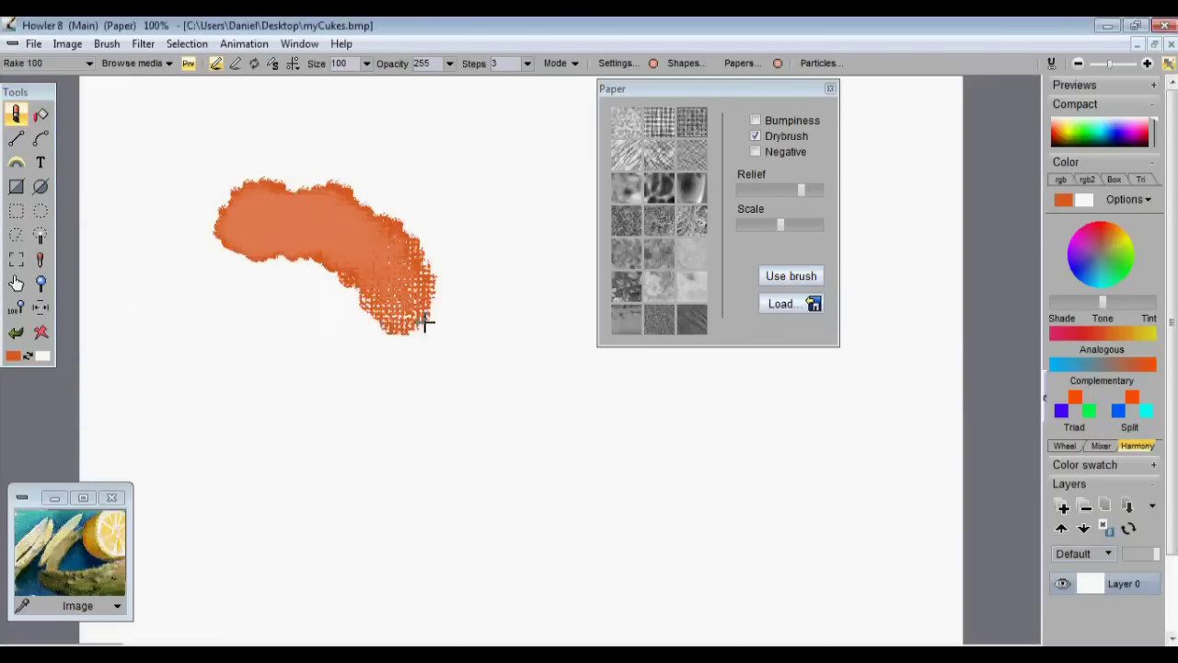
left_click_drag(526, 337, 252, 301)
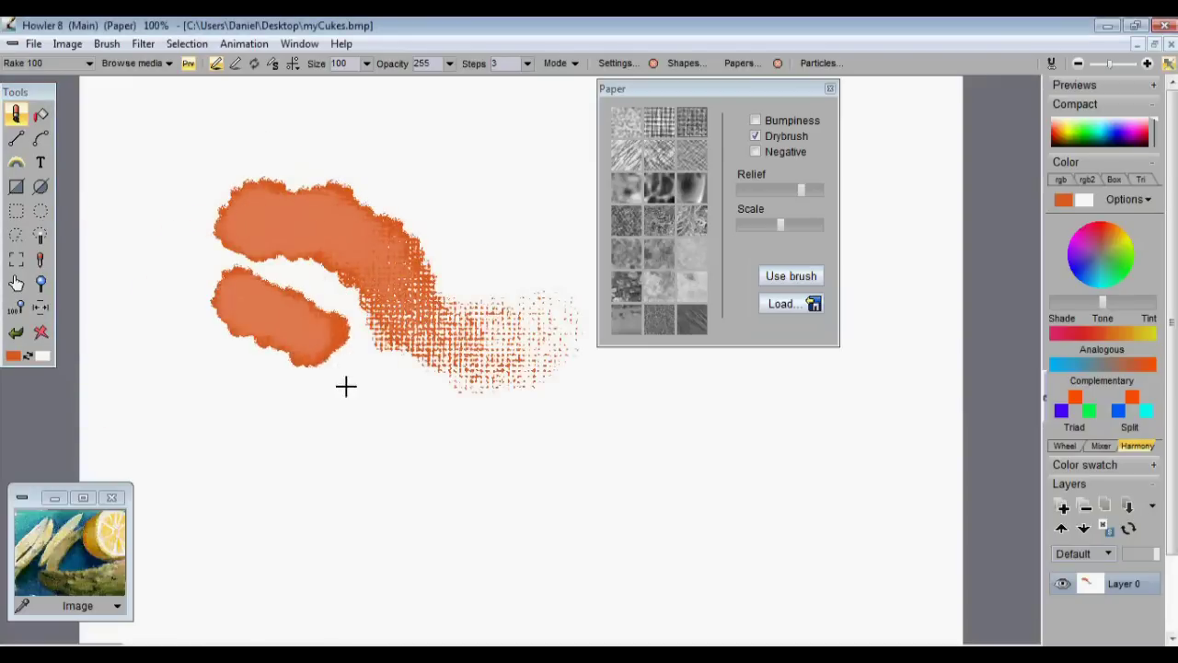
mouse_move(567, 416)
left_mouse_down()
mouse_move(269, 275)
mouse_move(408, 352)
left_mouse_up()
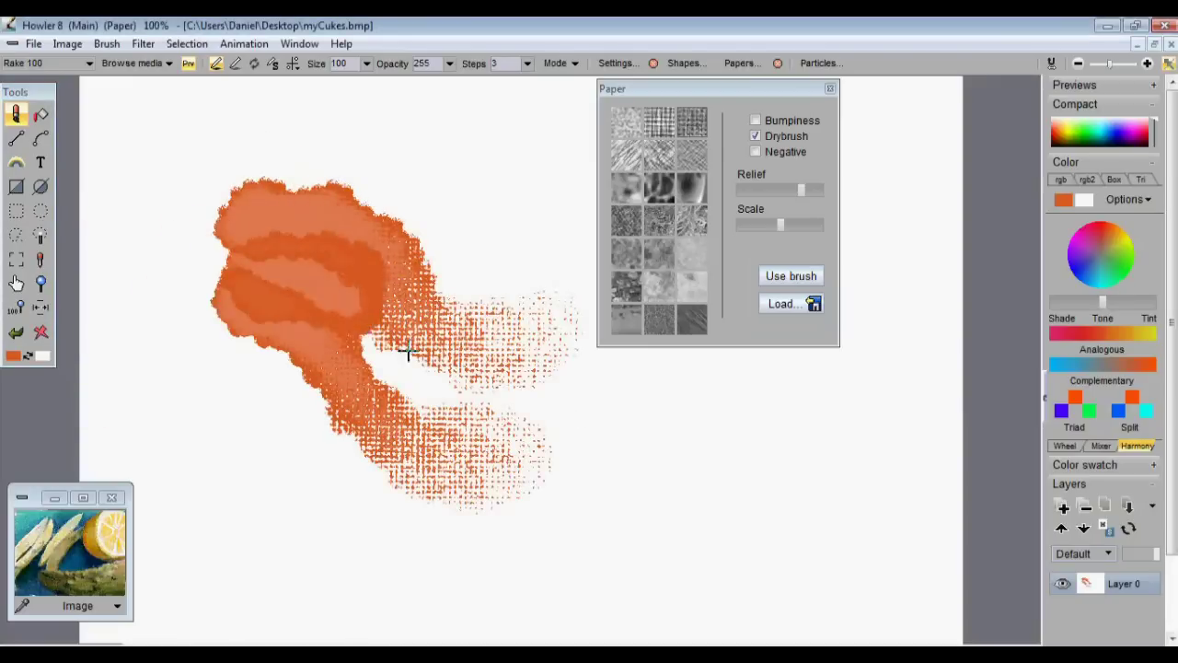
mouse_move(521, 345)
left_mouse_down()
mouse_move(525, 305)
mouse_move(582, 226)
left_mouse_up()
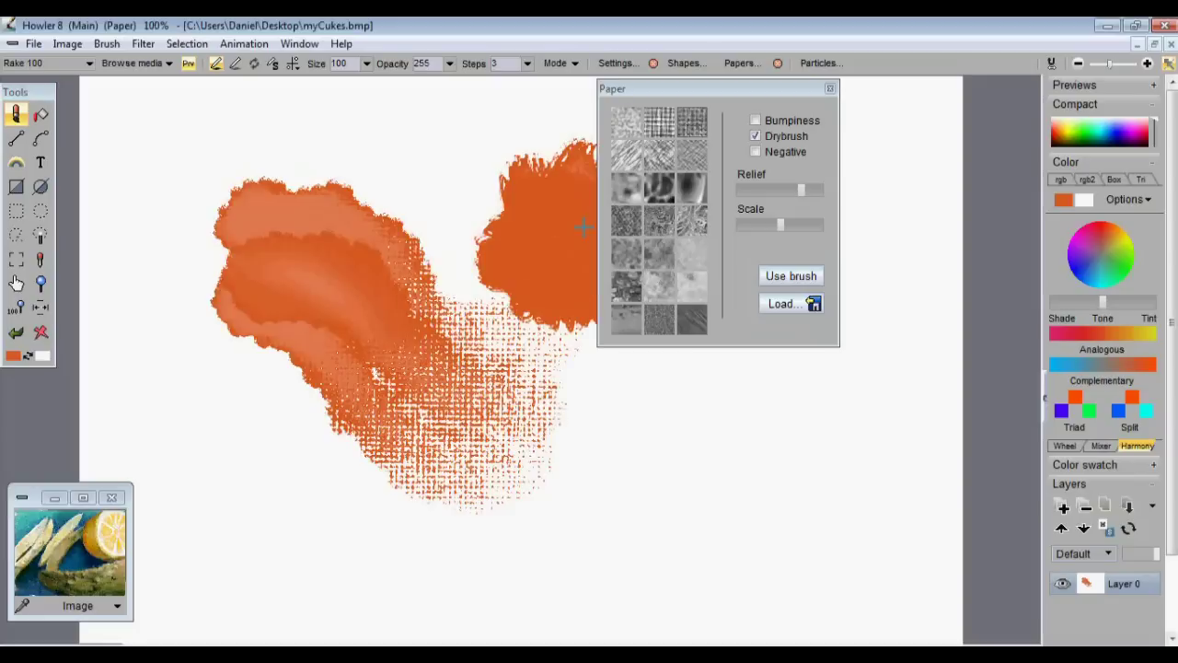
Switch to the dark blotchy paper texture, reduce its Scale slightly, and paint two broad horizontal drybrush strokes on a cleared canvas
left_click(628, 289)
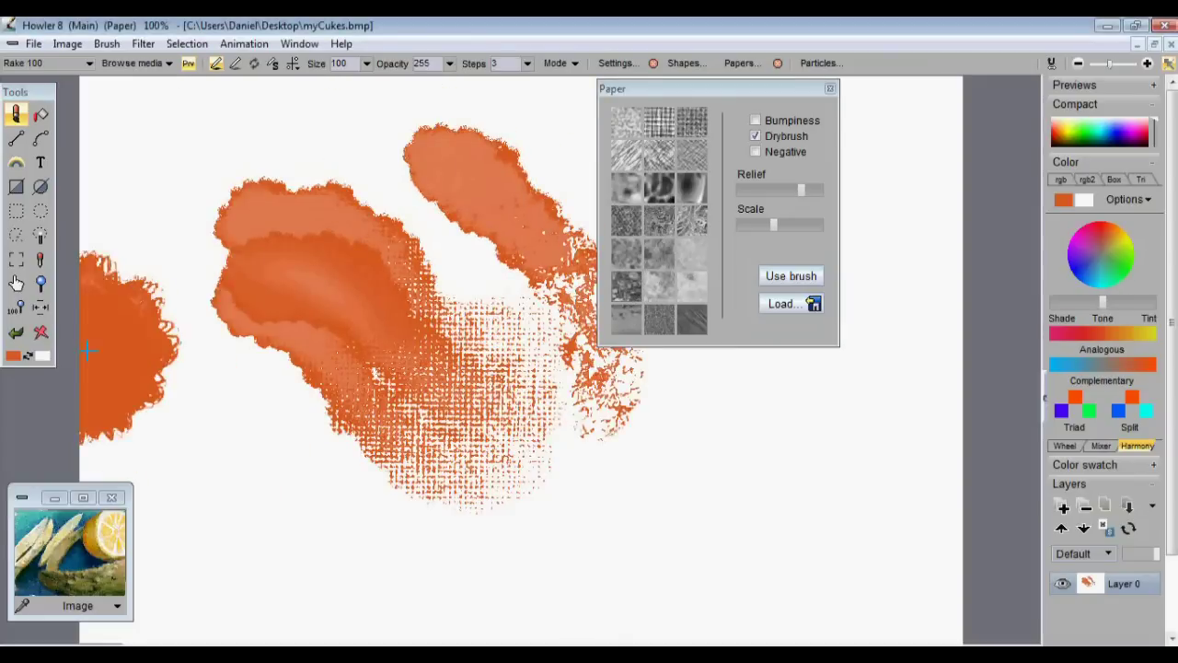
left_click(43, 333)
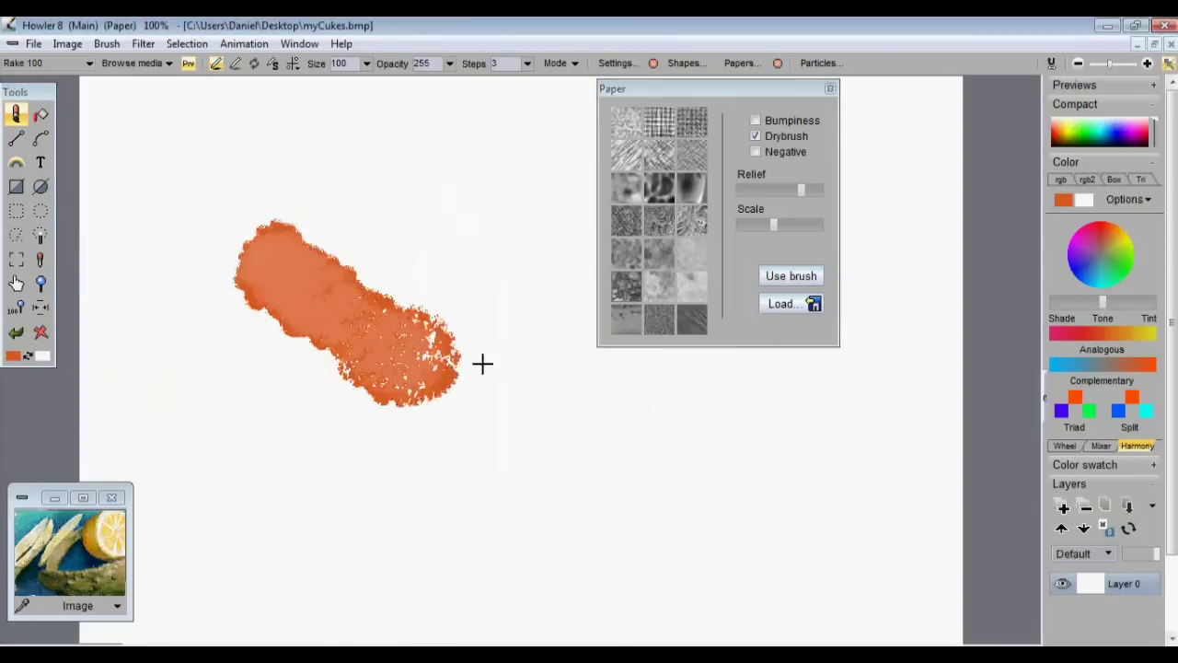
mouse_move(482, 364)
left_mouse_down()
mouse_move(634, 360)
mouse_move(672, 386)
left_mouse_up()
mouse_move(285, 436)
left_mouse_down()
mouse_move(369, 465)
mouse_move(460, 471)
mouse_move(638, 435)
mouse_move(737, 405)
left_mouse_up()
Switch to the lighter neighbouring paper texture, paint strokes near the canvas's upper edge and down its right side, and close the paper settings
left_click(665, 289)
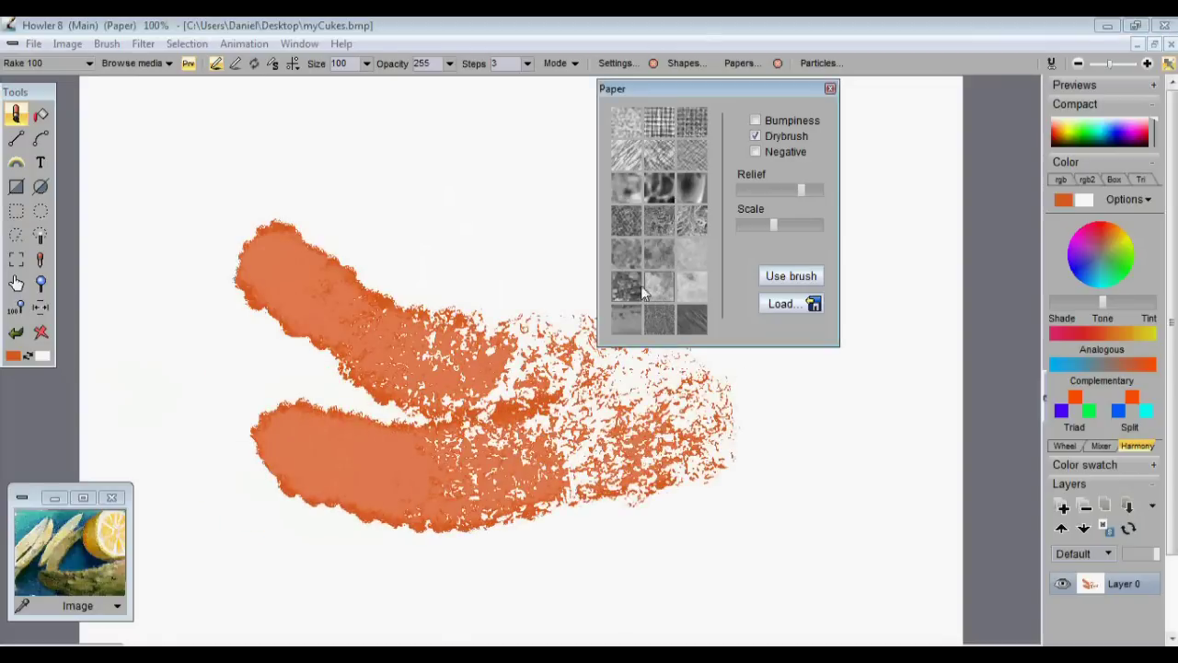
mouse_move(377, 157)
left_mouse_down()
mouse_move(572, 214)
mouse_move(614, 264)
left_mouse_up()
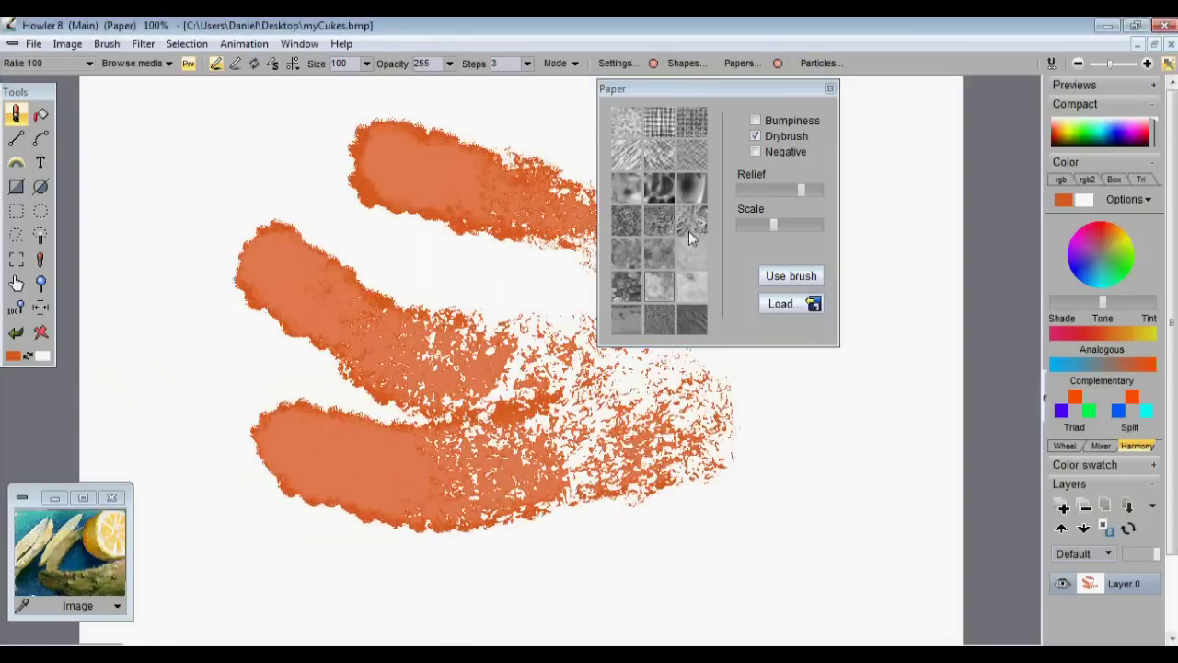
left_click_drag(761, 97, 886, 102)
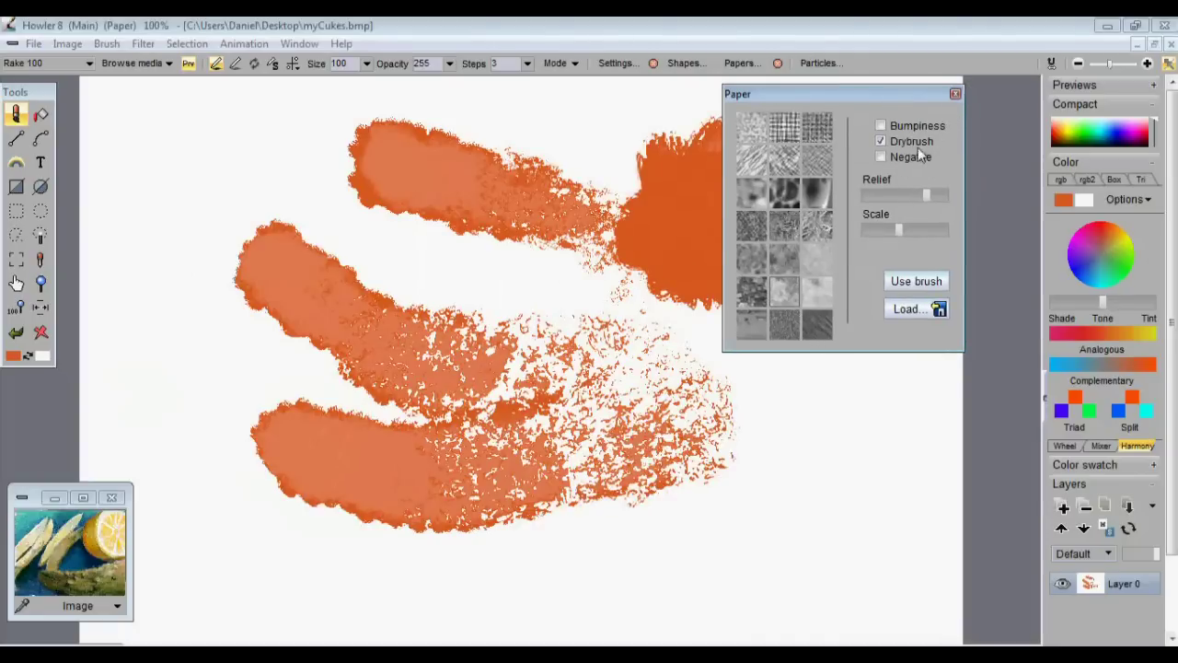
left_click(956, 94)
key("ctrl+z")
mouse_move(742, 148)
left_mouse_down()
mouse_move(792, 255)
mouse_move(776, 386)
left_mouse_up()
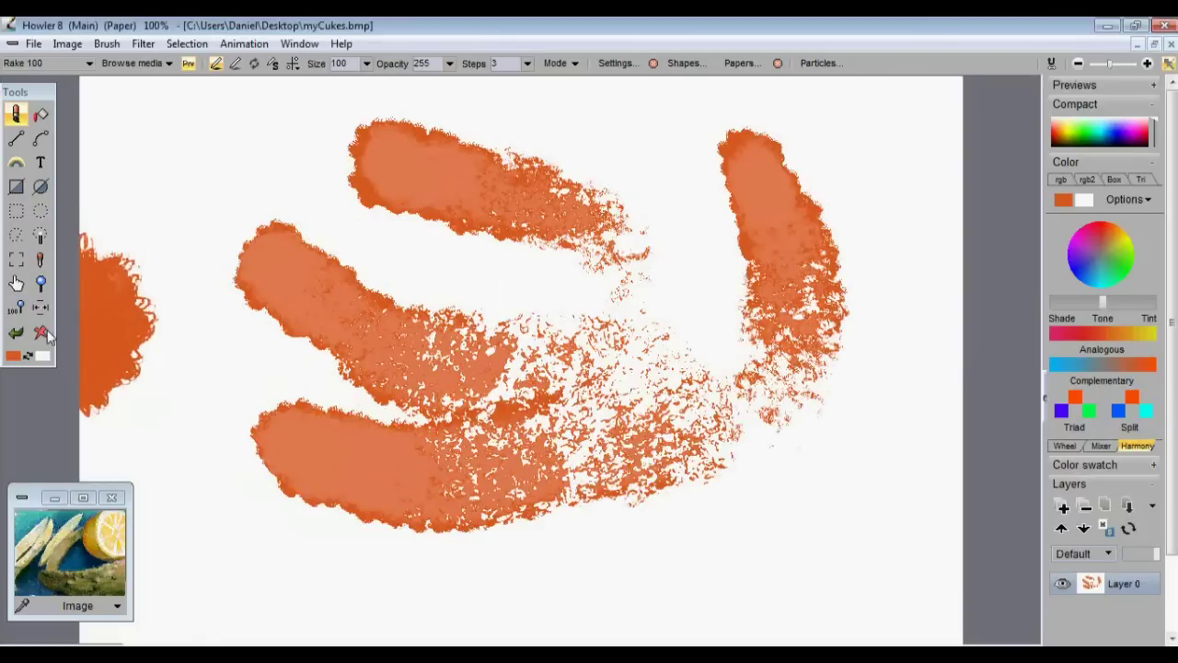
Clear the canvas and build up a large blotch of overlapping curved drybrush strokes in the middle
left_click(44, 332)
mouse_move(175, 317)
left_mouse_down()
mouse_move(417, 300)
mouse_move(448, 267)
mouse_move(495, 273)
mouse_move(468, 279)
mouse_move(495, 295)
mouse_move(501, 268)
mouse_move(460, 289)
mouse_move(500, 281)
left_mouse_up()
mouse_move(627, 213)
left_mouse_down()
mouse_move(660, 318)
mouse_move(496, 280)
left_mouse_up()
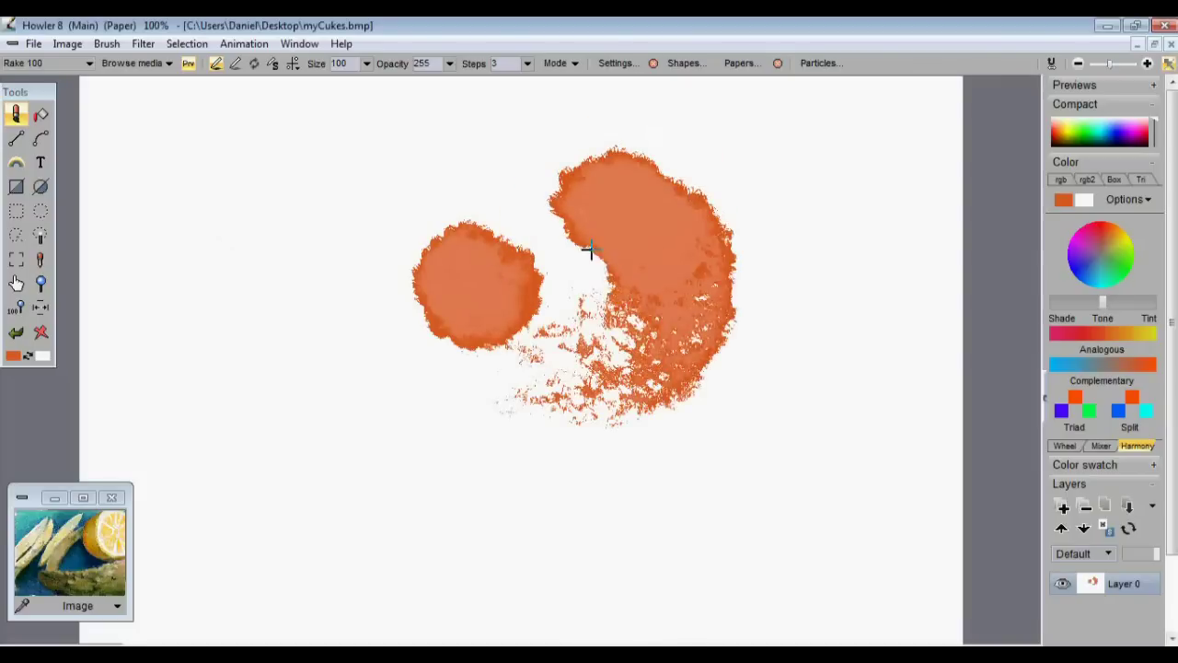
mouse_move(589, 249)
left_mouse_down()
mouse_move(557, 293)
mouse_move(473, 277)
mouse_move(576, 210)
mouse_move(505, 188)
mouse_move(394, 198)
mouse_move(331, 248)
mouse_move(419, 260)
mouse_move(432, 243)
mouse_move(388, 274)
mouse_move(340, 340)
mouse_move(371, 348)
mouse_move(458, 279)
mouse_move(352, 434)
mouse_move(305, 377)
left_mouse_up()
Capture the whole painted blotch as a custom brush and change its style to paint in solid foreground colour
key("b")
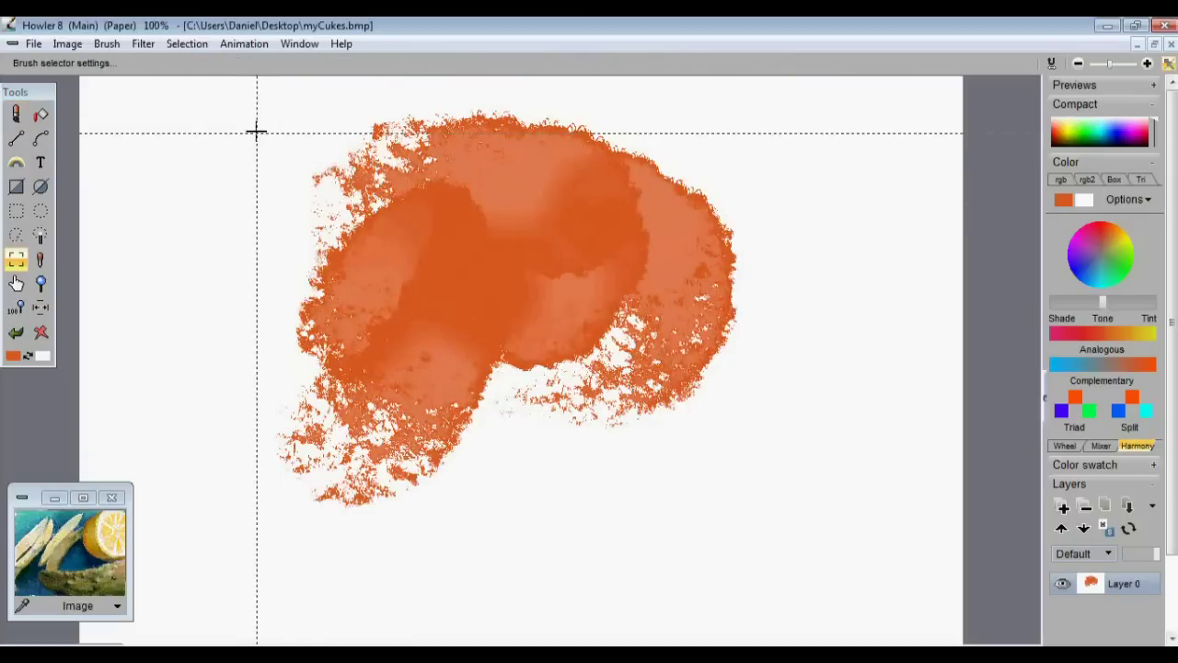
mouse_move(262, 105)
left_mouse_down()
mouse_move(334, 190)
mouse_move(620, 440)
mouse_move(749, 516)
left_mouse_up()
left_click_drag(671, 381, 766, 383)
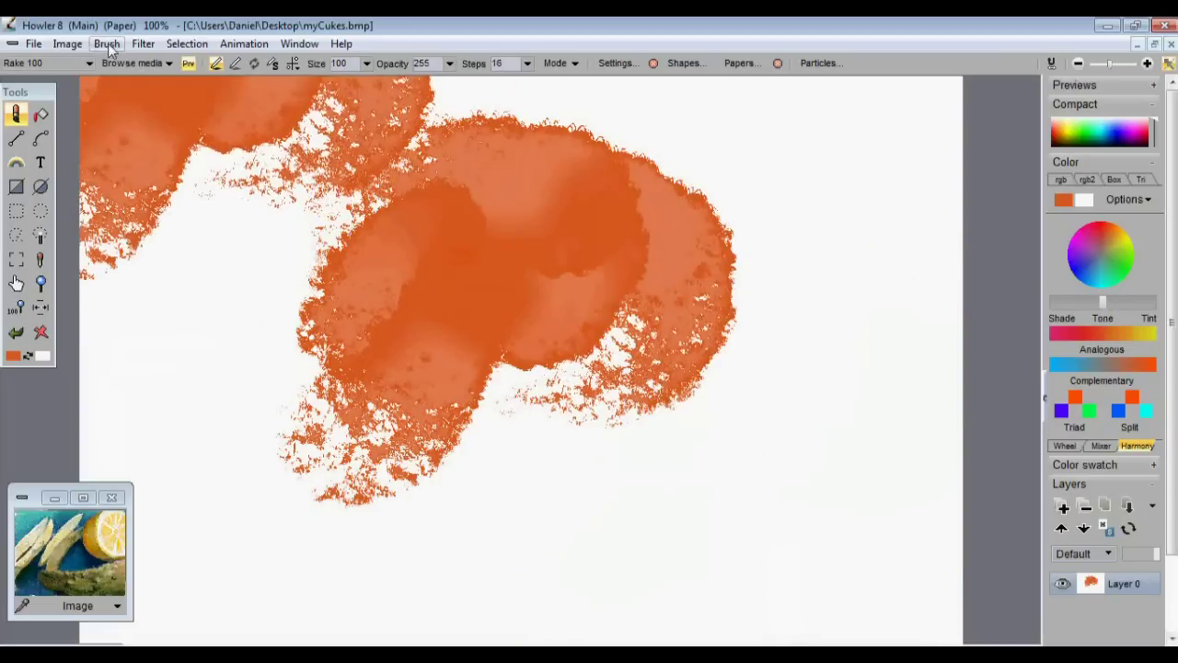
left_click(107, 45)
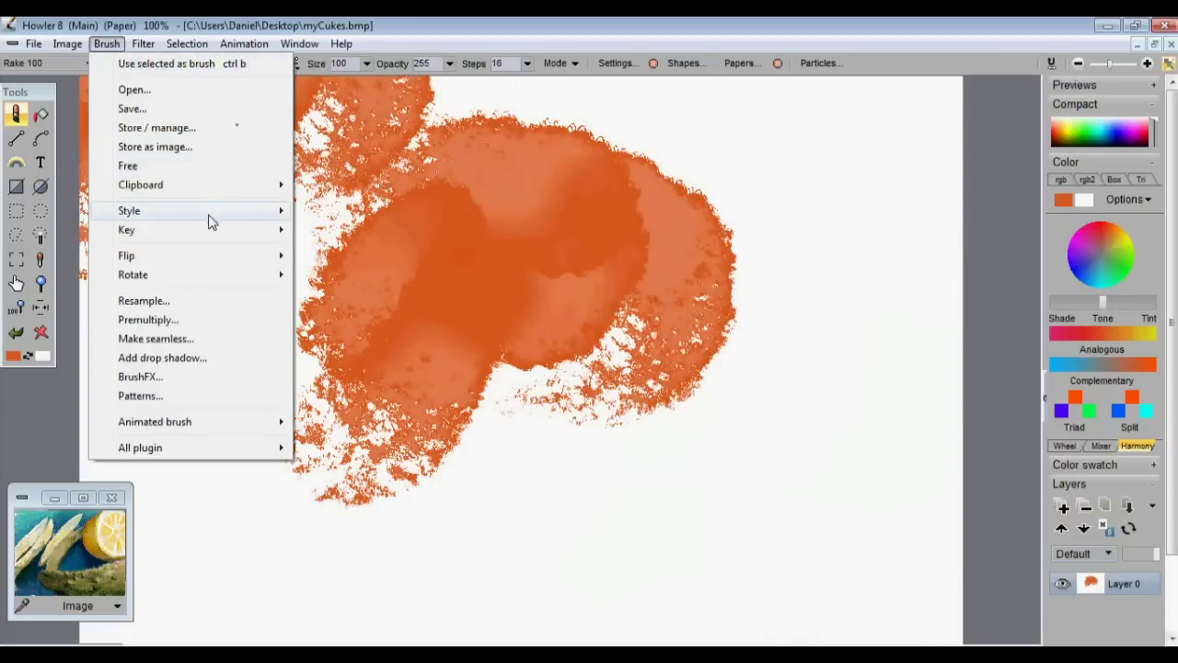
mouse_move(210, 222)
left_click(329, 229)
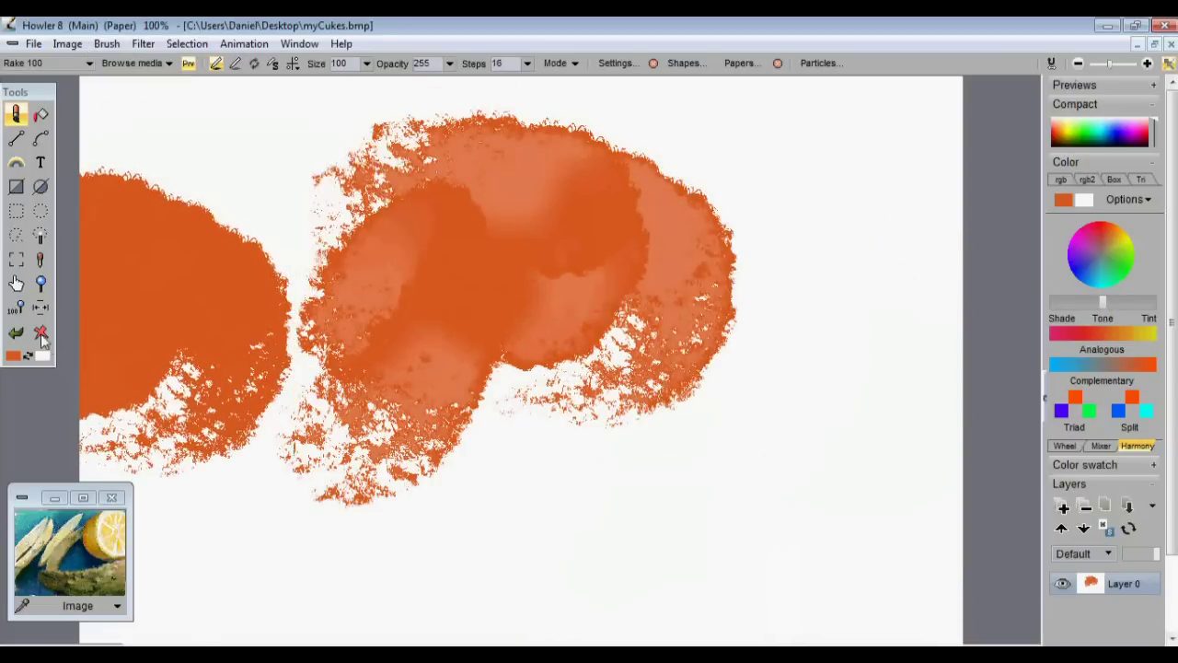
Clear the canvas and paint a broad arching gouache stroke with the captured blotch brush
left_click(41, 336)
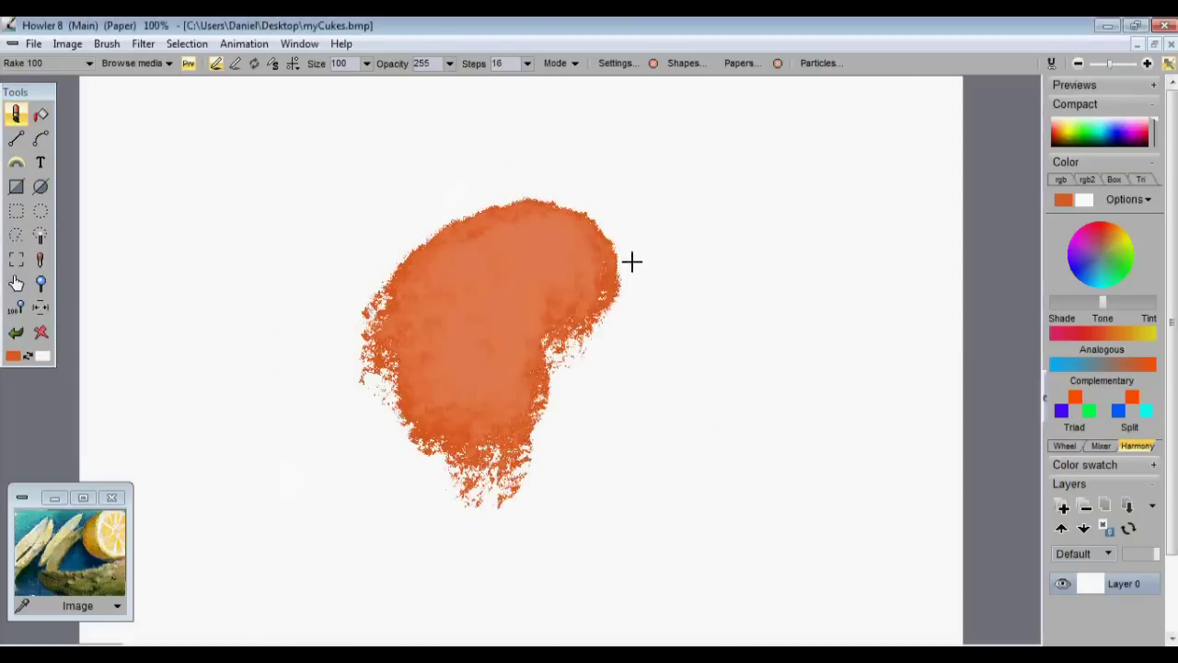
mouse_move(631, 263)
left_mouse_down()
mouse_move(702, 278)
mouse_move(759, 331)
mouse_move(782, 378)
mouse_move(793, 405)
mouse_move(740, 503)
mouse_move(885, 533)
mouse_move(959, 530)
mouse_move(976, 510)
mouse_move(334, 264)
mouse_move(262, 242)
left_mouse_up()
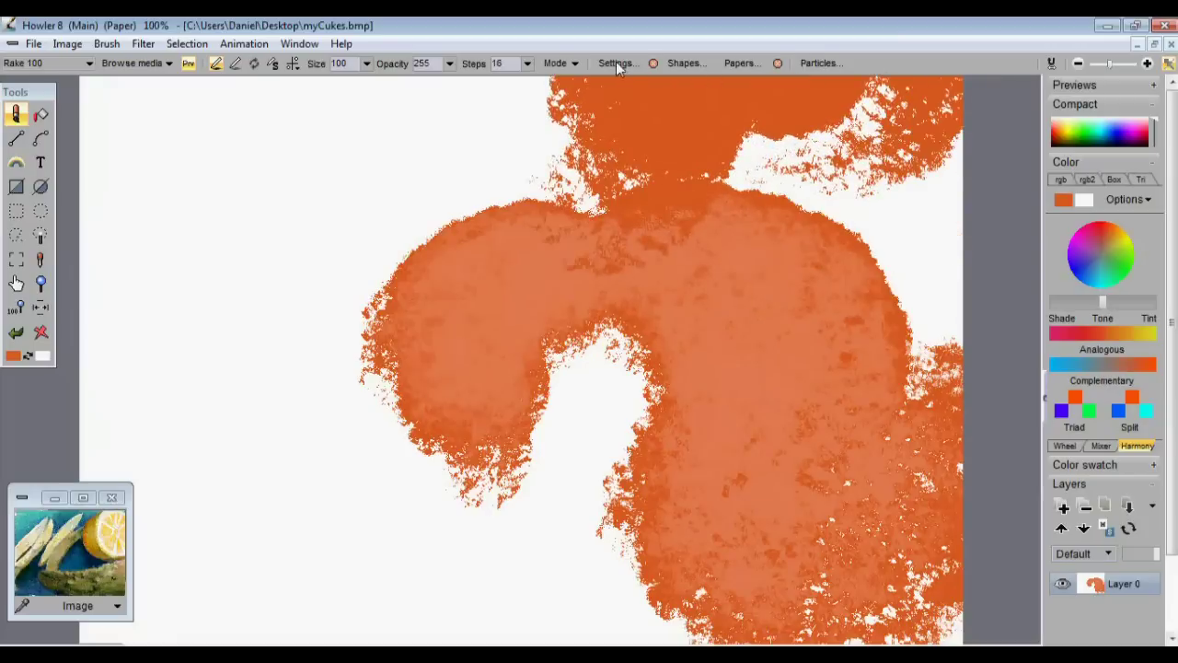
Switch the brush effect from Gouache to Watercolor, clear the canvas, and paint broad overlapping strokes with the blotch brush
left_click(614, 63)
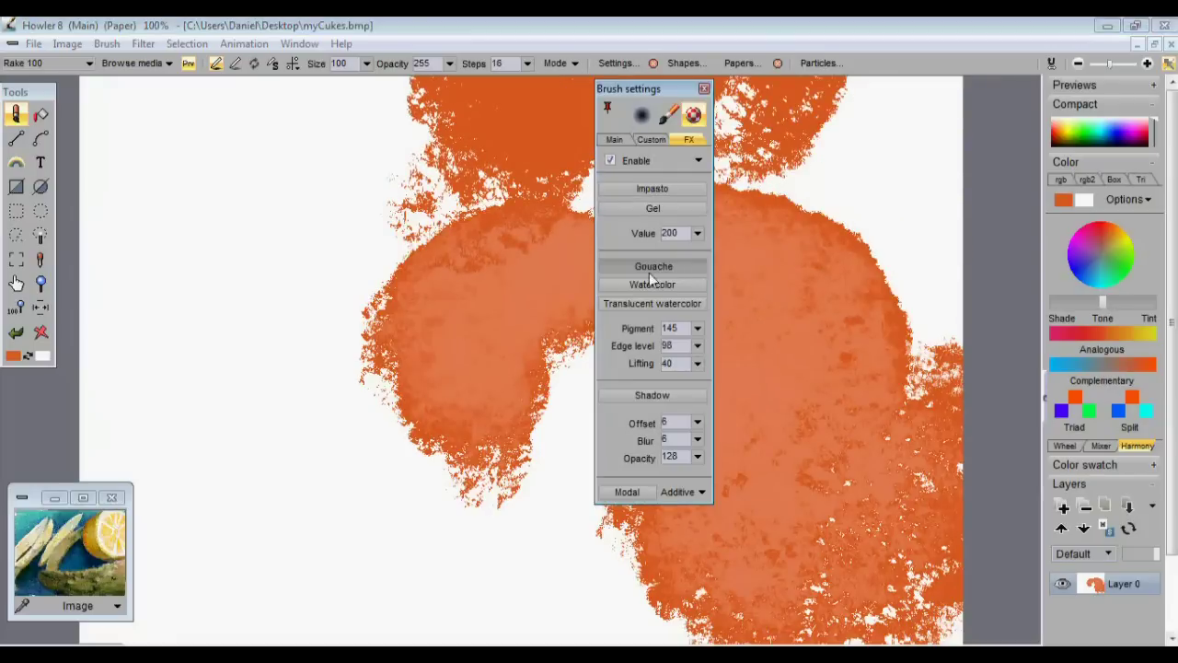
mouse_move(281, 289)
left_mouse_down()
mouse_move(381, 329)
mouse_move(455, 405)
mouse_move(426, 371)
left_mouse_up()
left_click(41, 333)
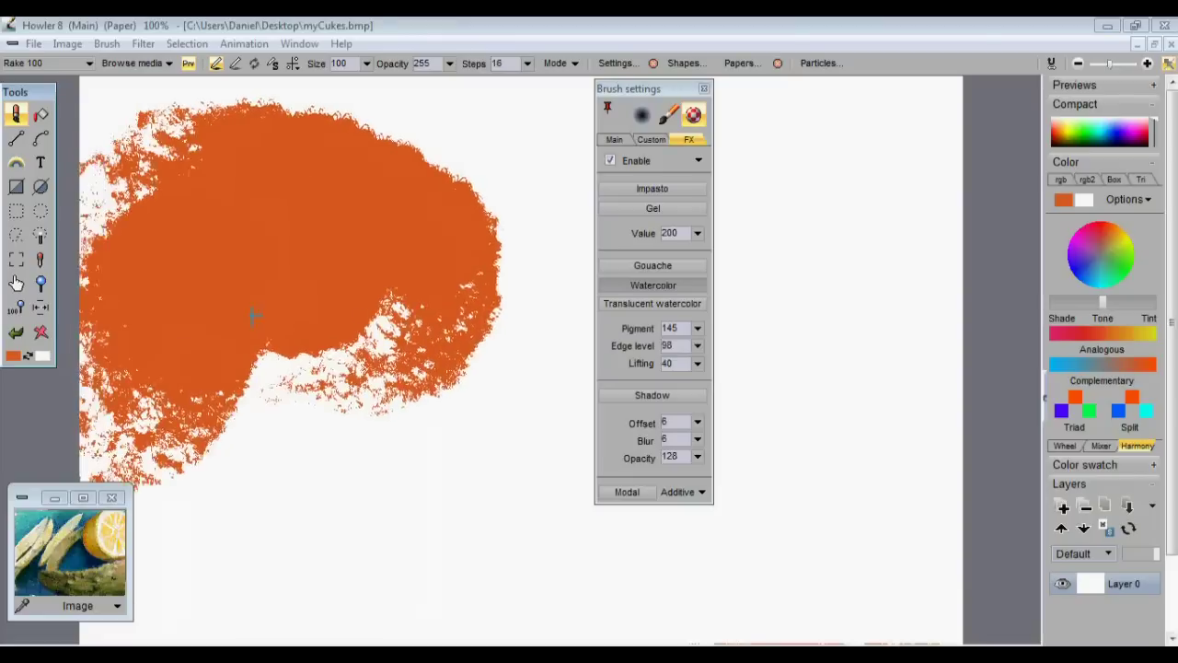
mouse_move(255, 314)
left_mouse_down()
mouse_move(360, 326)
mouse_move(442, 389)
mouse_move(516, 413)
mouse_move(610, 384)
left_mouse_up()
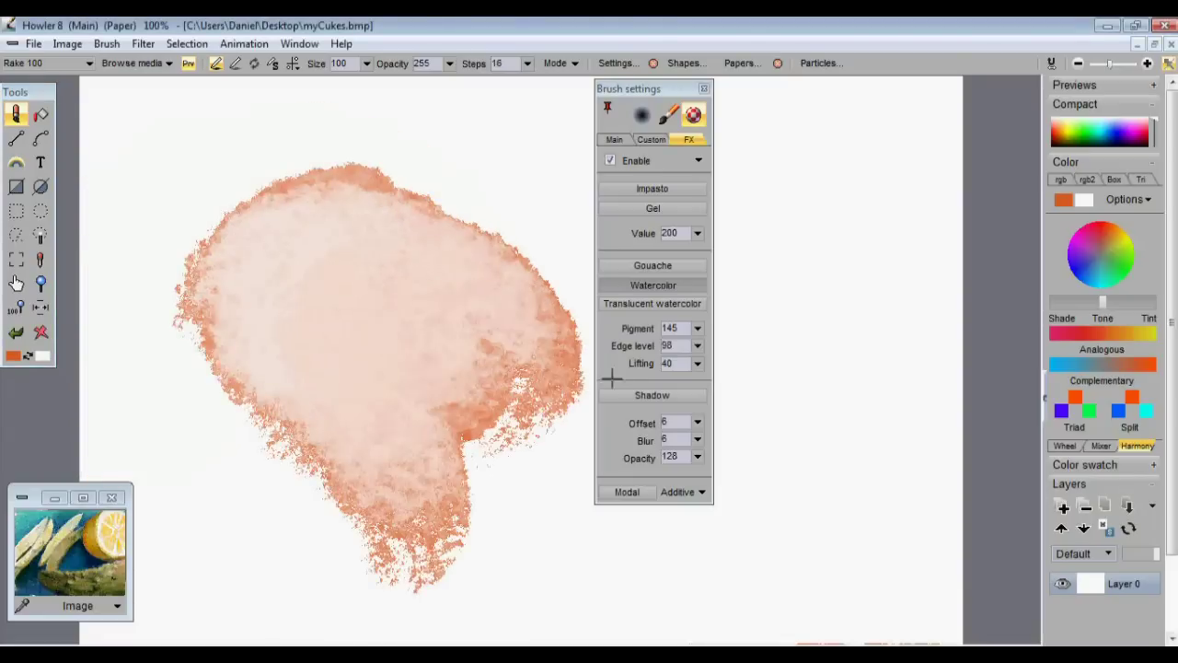
mouse_move(674, 311)
left_mouse_down()
mouse_move(697, 231)
mouse_move(744, 193)
mouse_move(795, 181)
mouse_move(879, 206)
mouse_move(917, 328)
mouse_move(920, 407)
mouse_move(902, 481)
mouse_move(823, 559)
mouse_move(689, 577)
mouse_move(515, 405)
mouse_move(349, 349)
mouse_move(259, 183)
mouse_move(337, 197)
mouse_move(304, 197)
mouse_move(397, 300)
mouse_move(483, 371)
mouse_move(589, 337)
mouse_move(654, 281)
mouse_move(718, 263)
mouse_move(819, 297)
mouse_move(903, 402)
mouse_move(912, 513)
mouse_move(831, 610)
mouse_move(514, 428)
mouse_move(310, 429)
mouse_move(500, 316)
mouse_move(661, 180)
left_mouse_up()
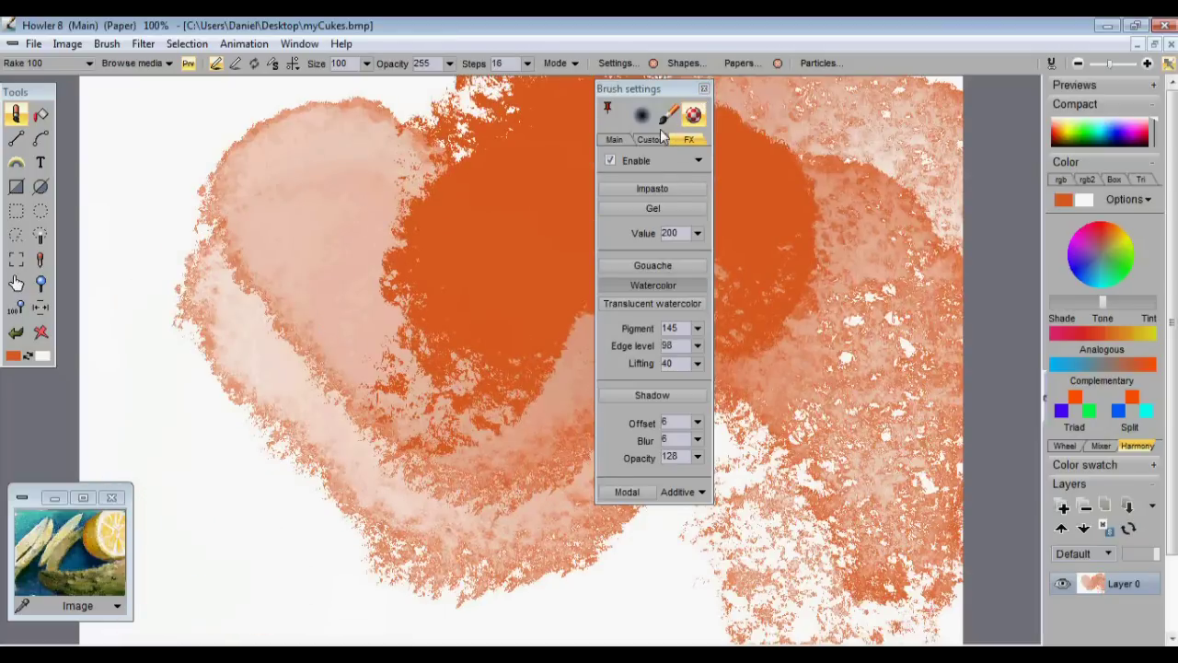
Show the main brush settings and move their window away from the middle of the painting
left_click(652, 139)
left_click(619, 139)
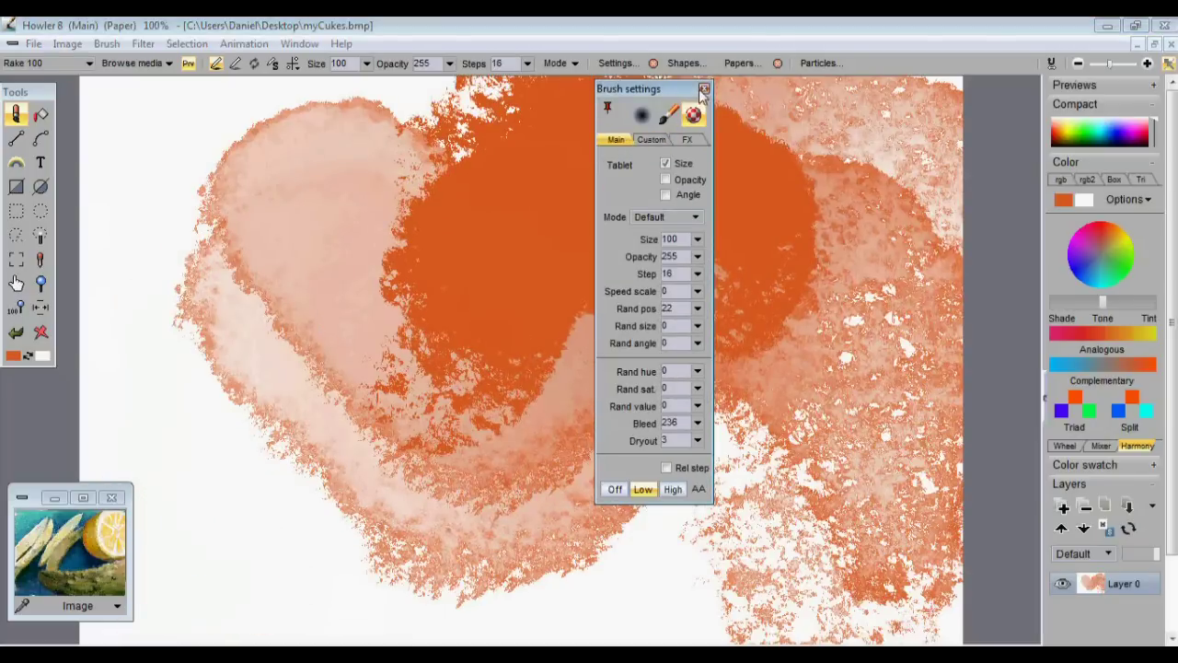
left_click_drag(686, 92, 911, 122)
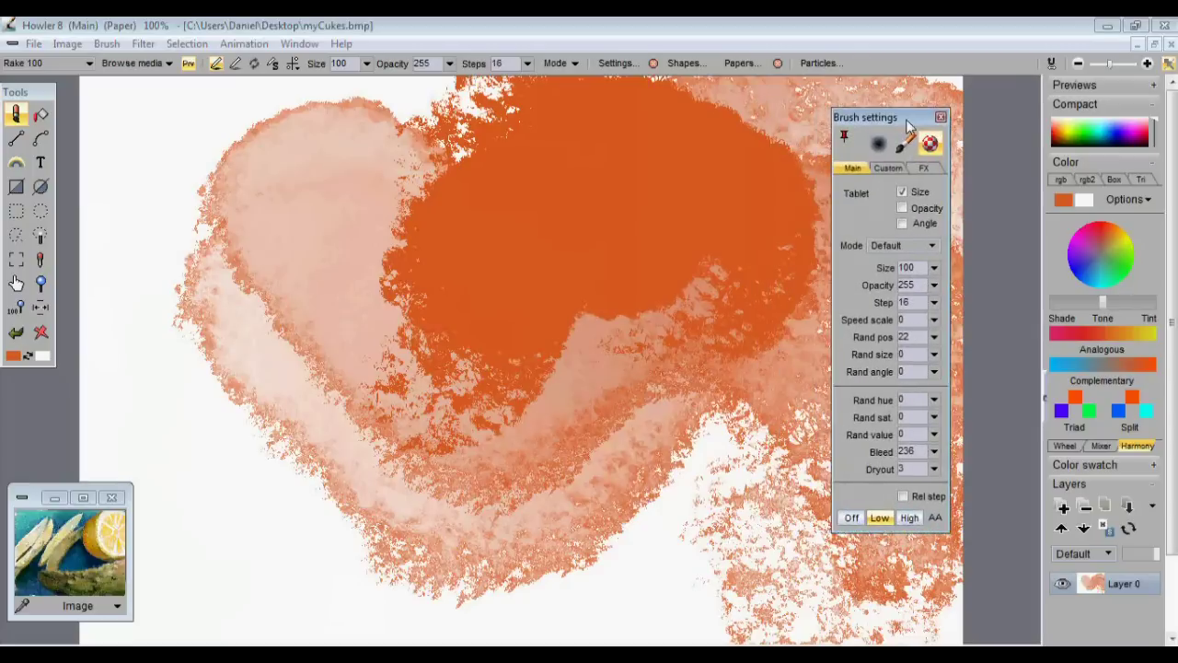
Paint a short watercolor stroke over the left edge of the existing painted area
left_click_drag(267, 118, 181, 88)
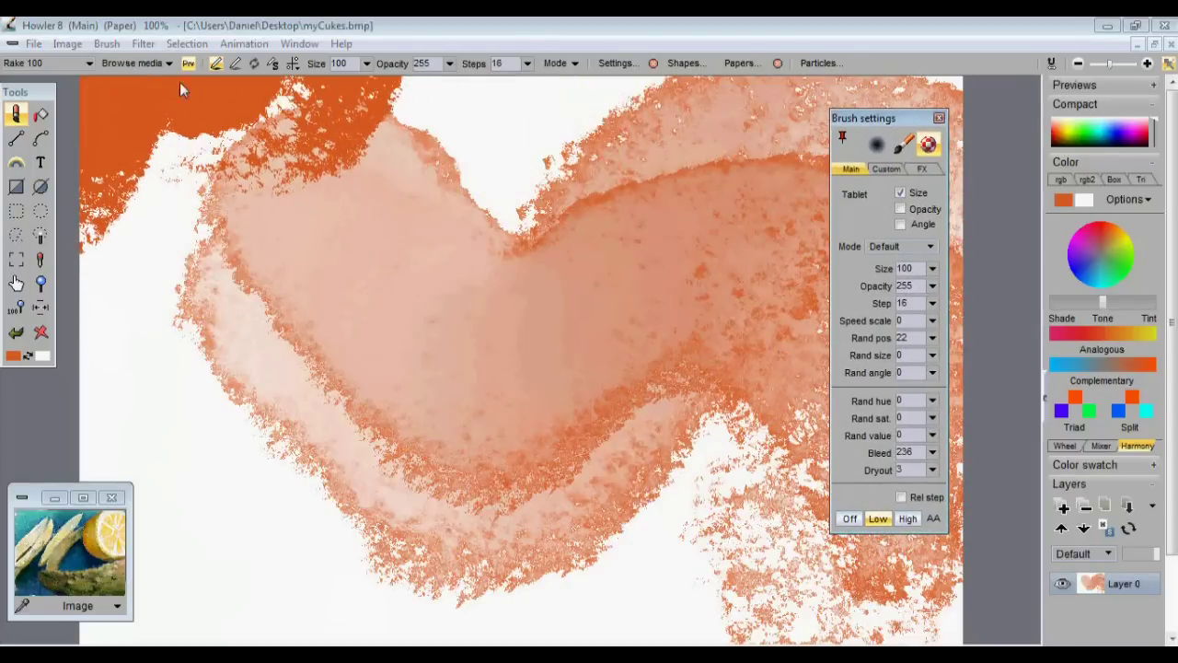
left_click(106, 44)
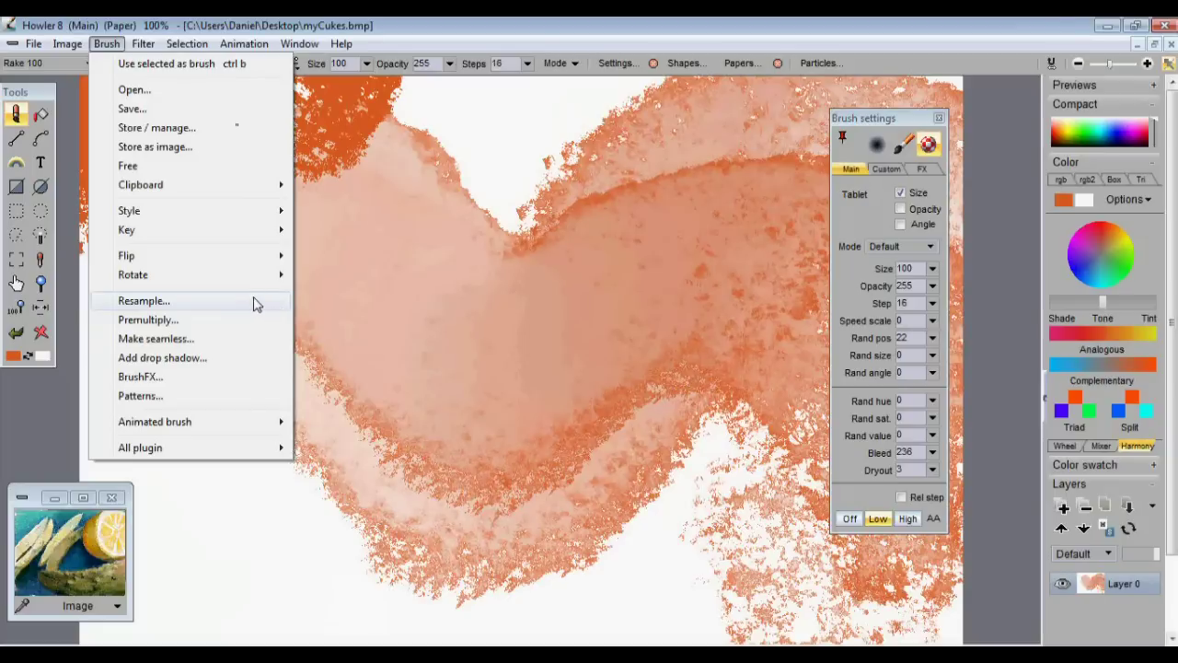
left_click(409, 46)
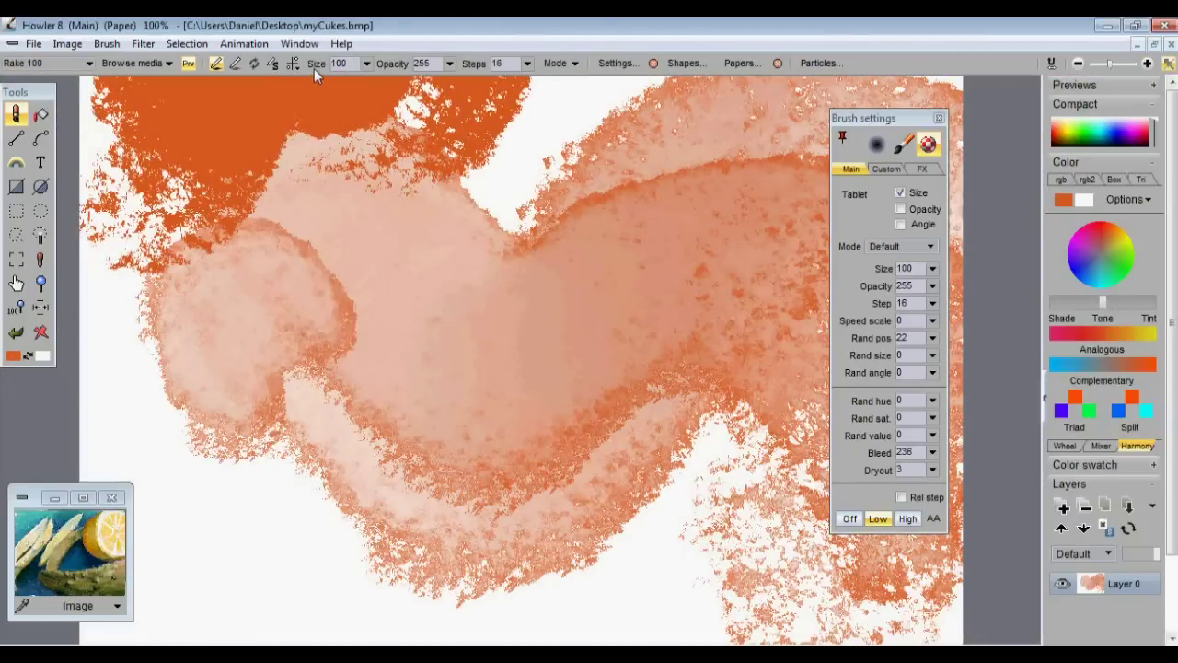
left_click(293, 62)
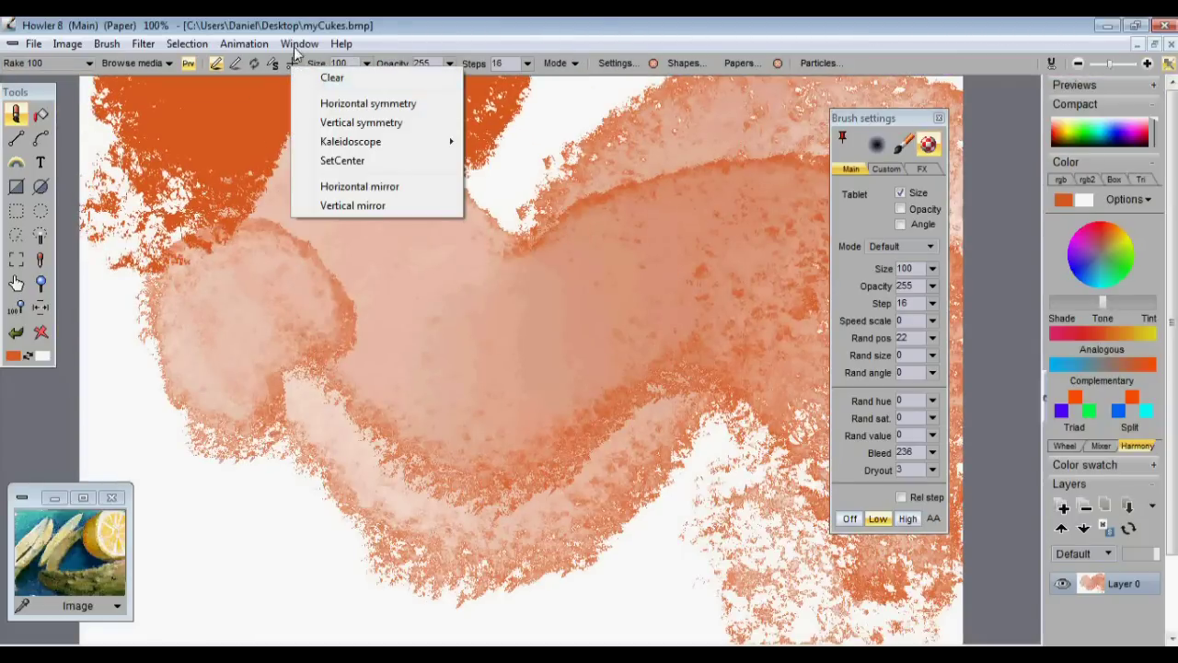
left_click(297, 27)
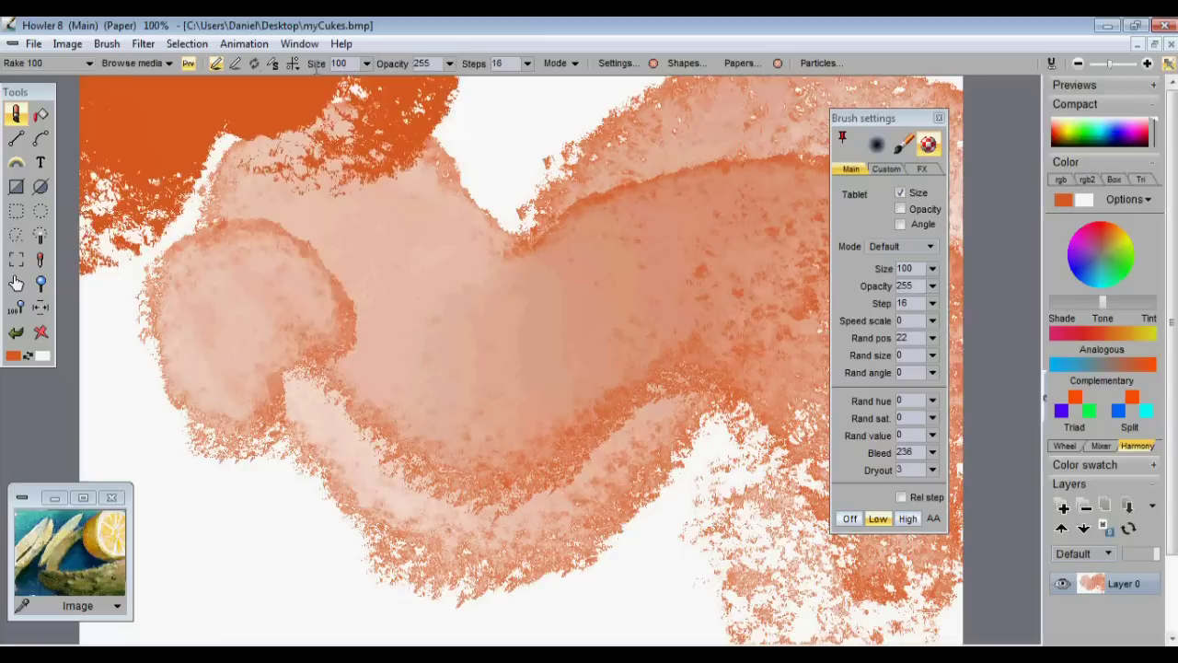
Reduce the brush size to 9 and paint a short trail of small dabs in the upper-left area of a cleared canvas
left_click(365, 64)
left_click(275, 86)
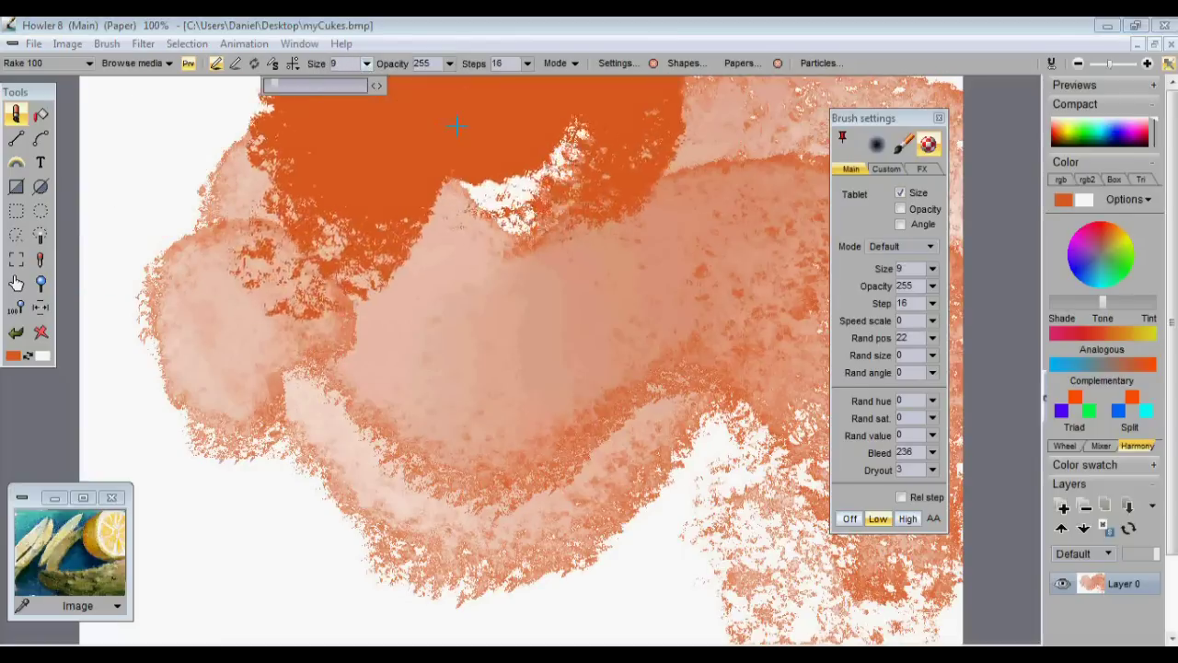
left_click_drag(458, 126, 521, 140)
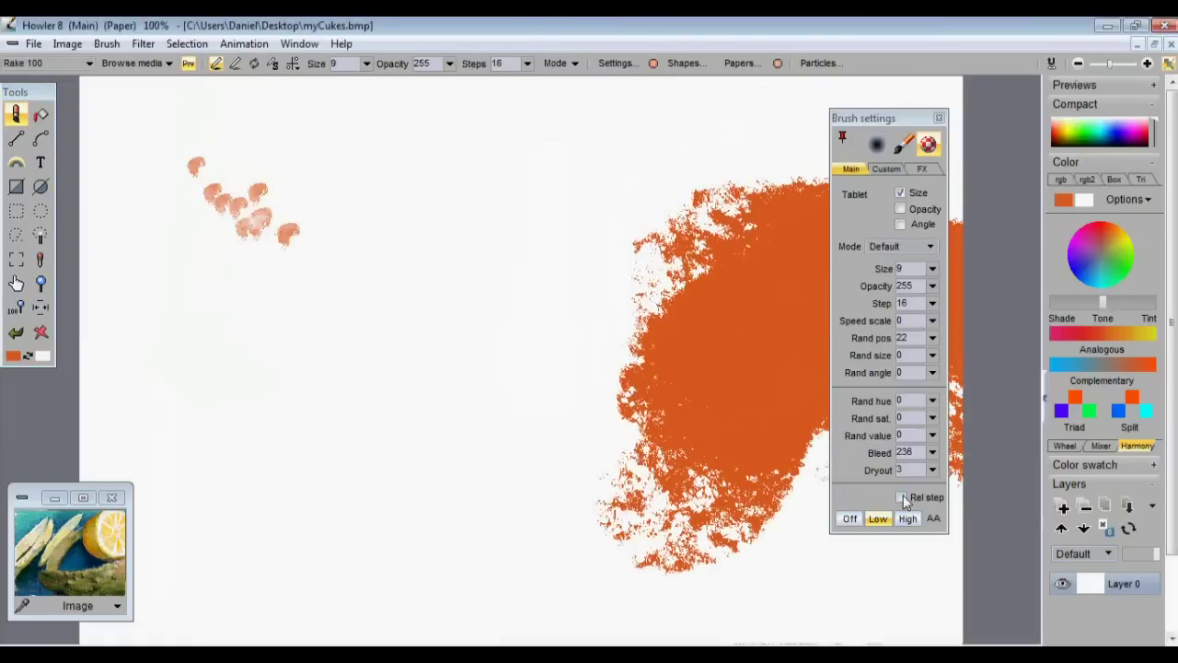
Enable Rel step and paint a winding stroke of small dabs down the middle of the canvas
left_click(901, 498)
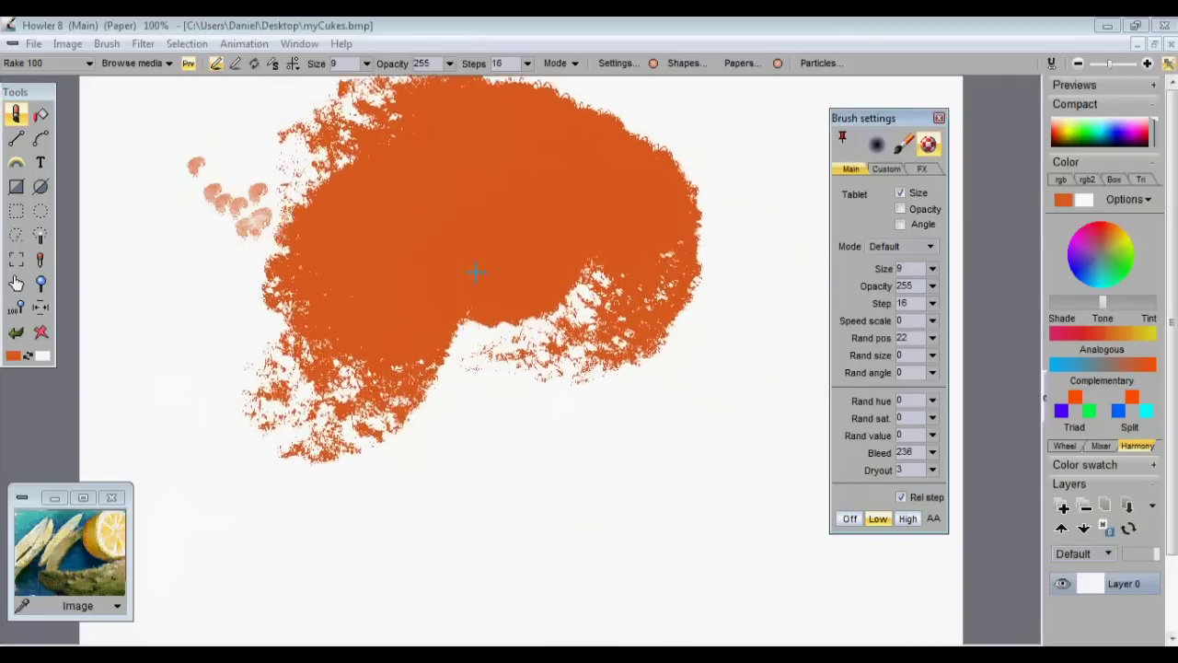
left_click(437, 221)
left_click_drag(502, 224, 527, 271)
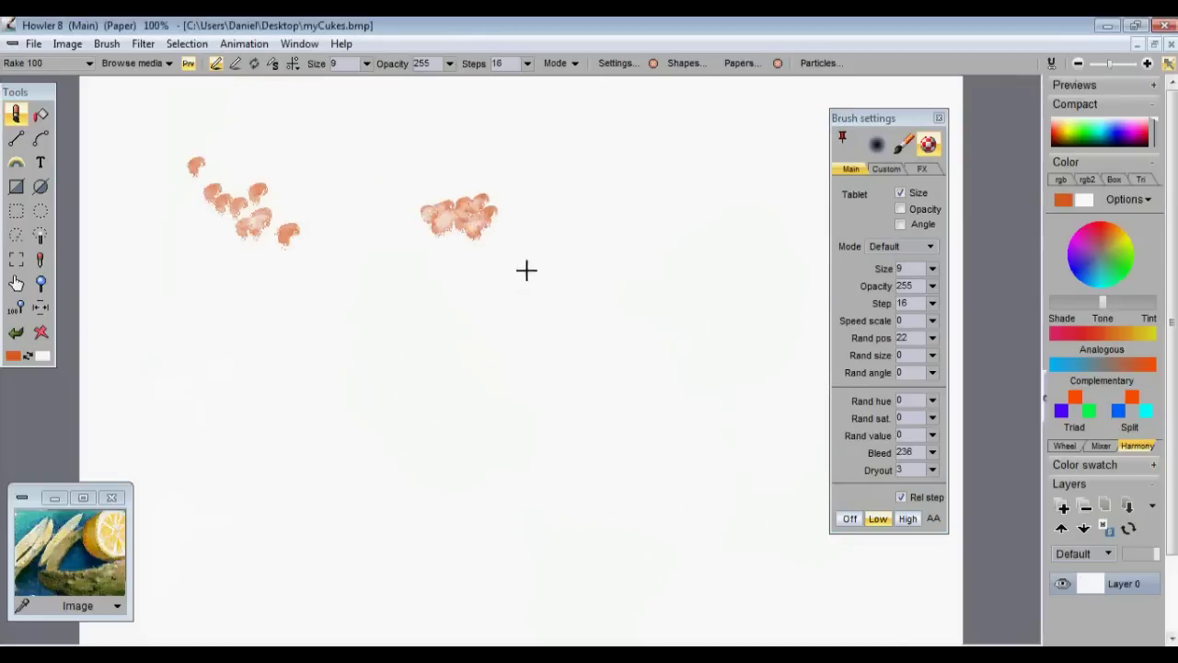
mouse_move(469, 372)
left_mouse_down()
mouse_move(406, 422)
mouse_move(422, 479)
left_mouse_up()
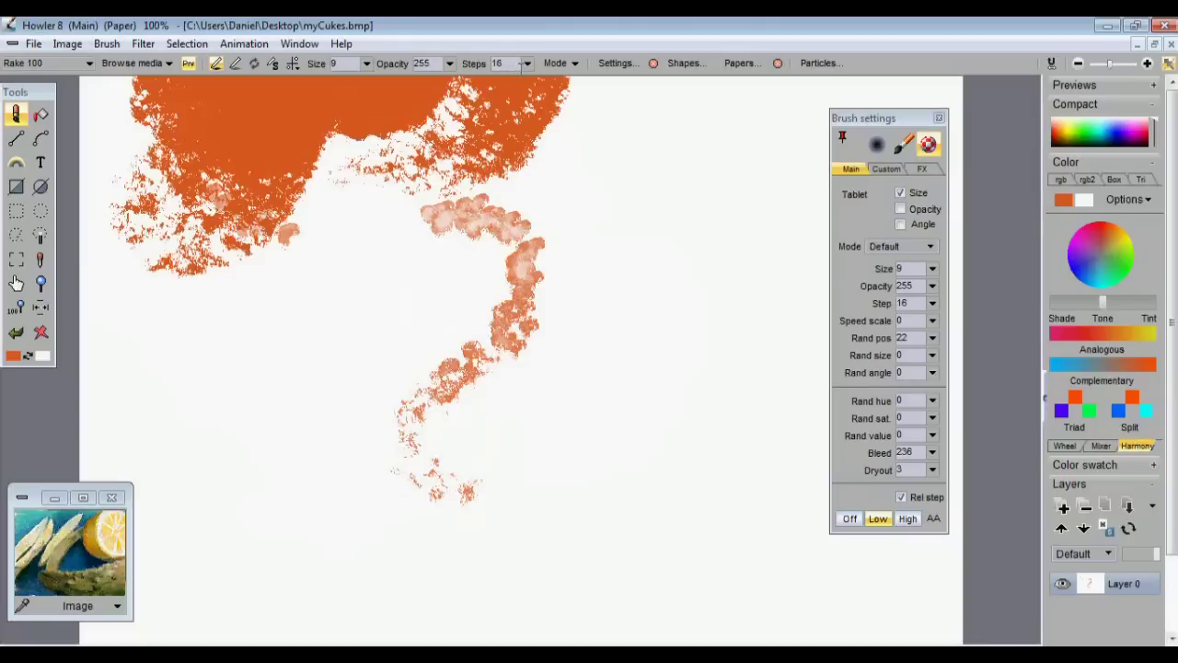
Paint a curved stroke of small overlapping dabs down the empty area to the right of the winding stroke
key("ctrl+z")
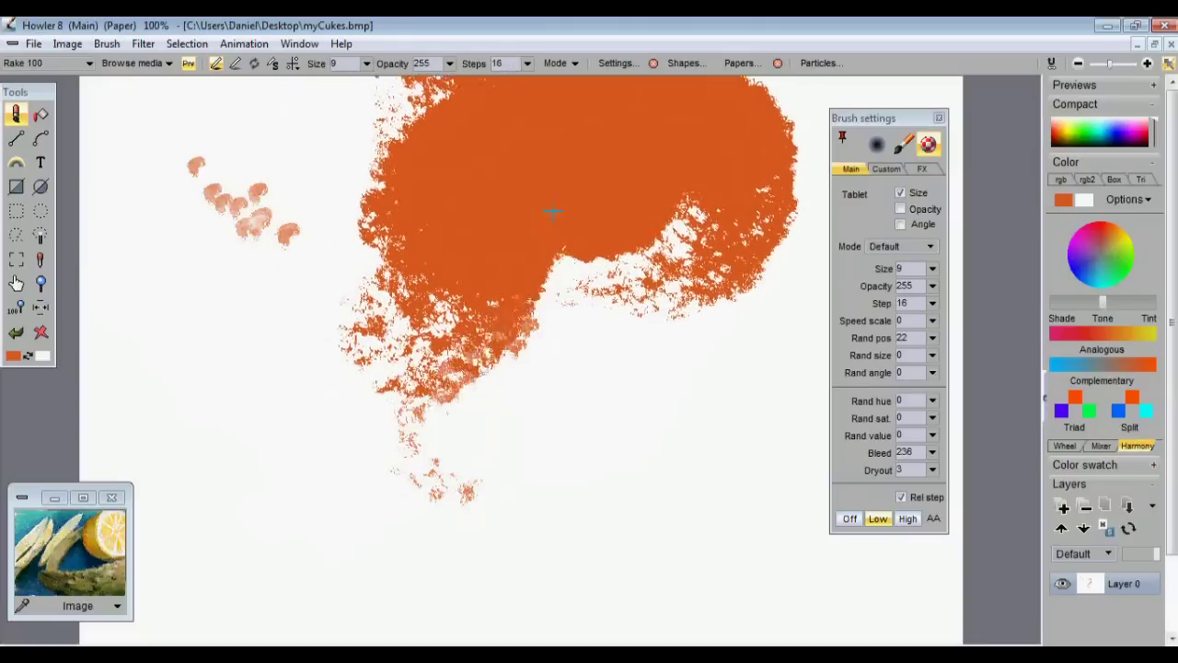
left_click_drag(603, 165, 664, 211)
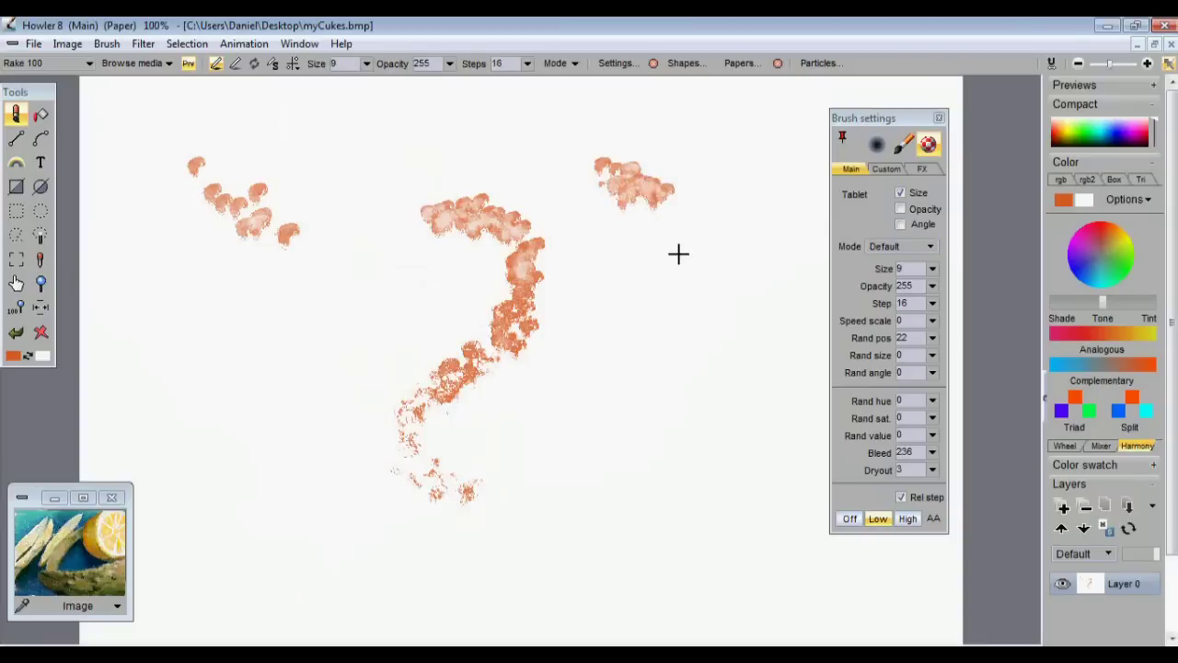
left_click_drag(678, 254, 667, 318)
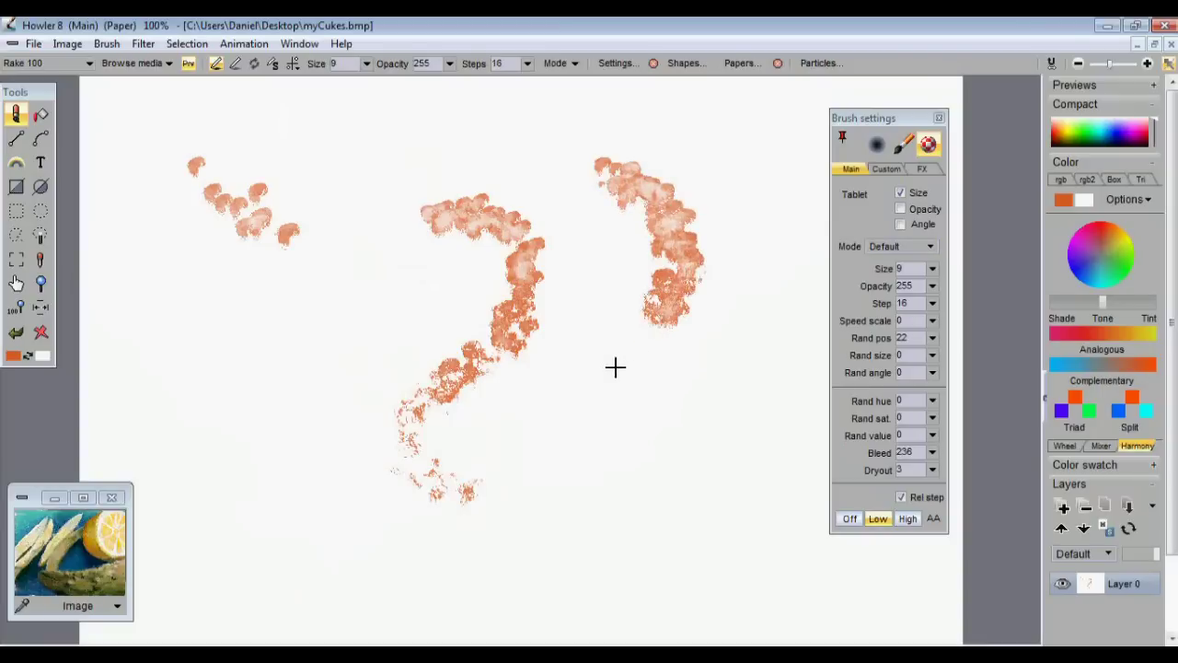
left_click_drag(589, 391, 565, 416)
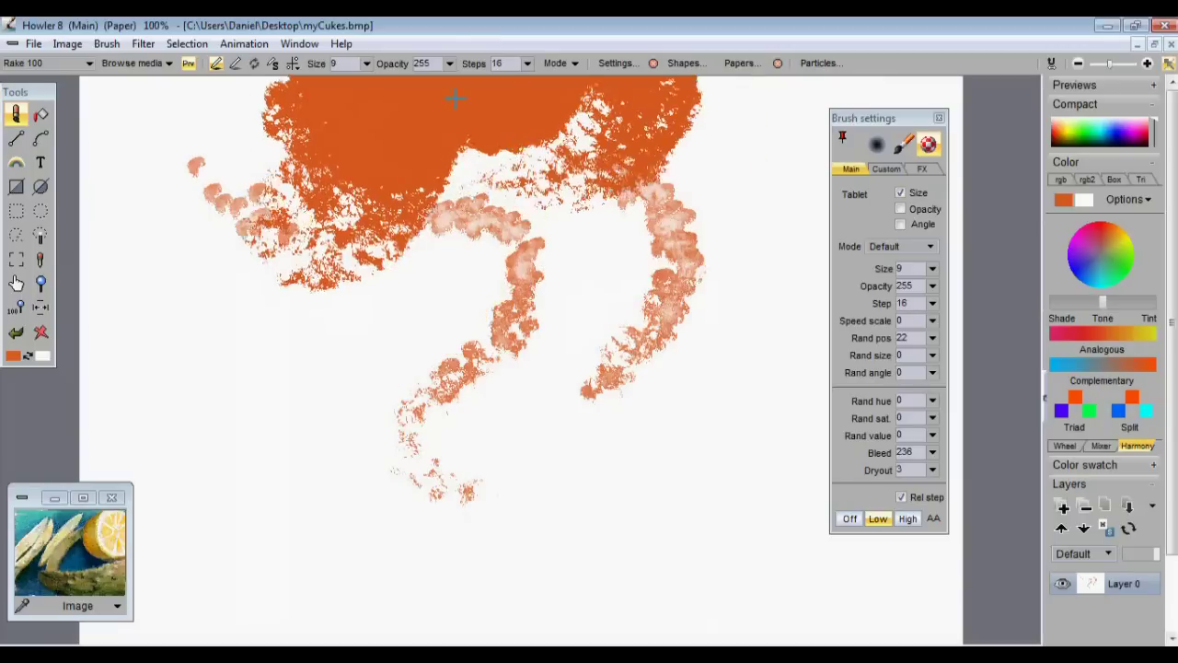
Set the brush step to 9 and the random position to 9
left_click(526, 64)
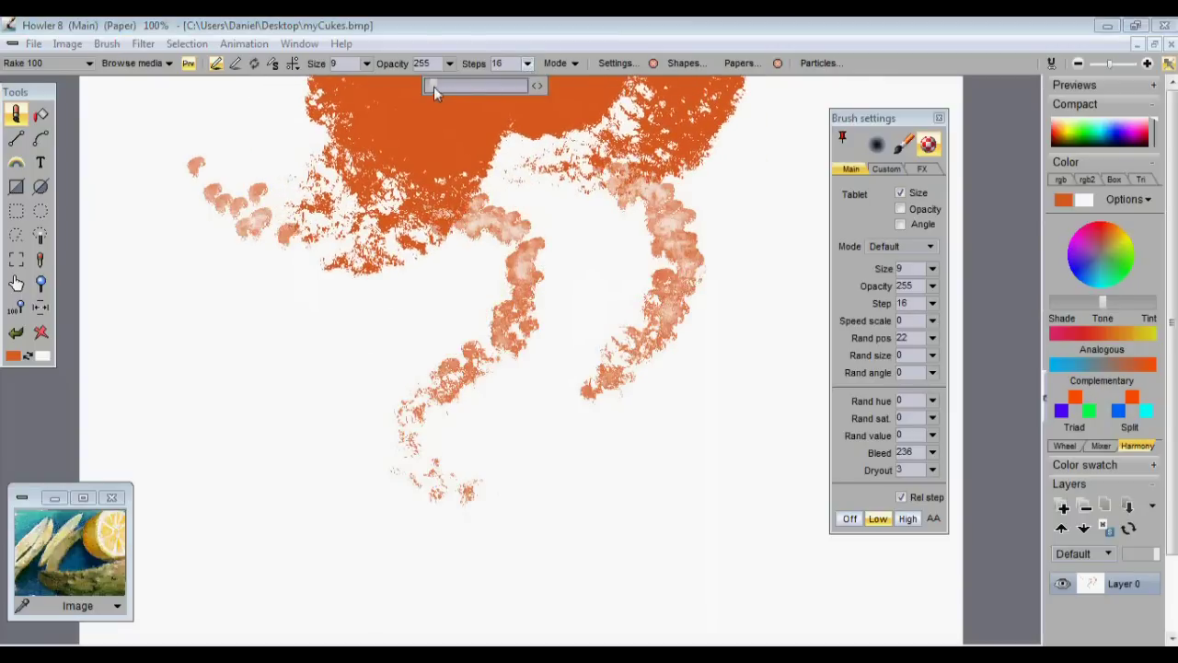
left_click_drag(434, 87, 432, 89)
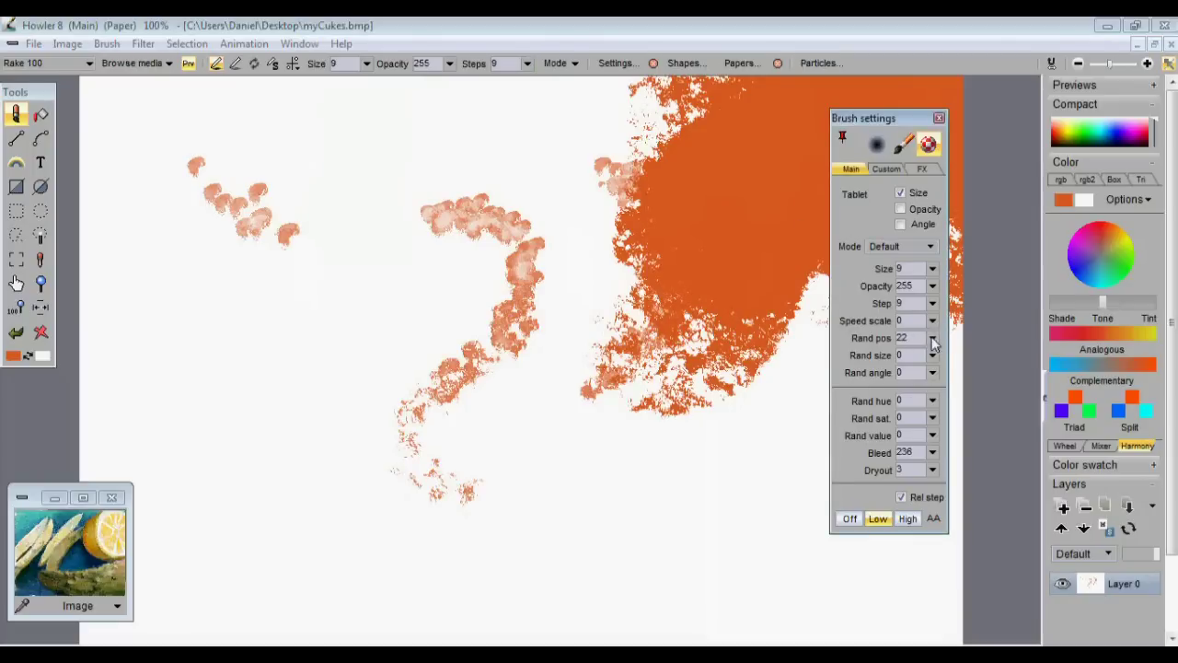
left_click(934, 340)
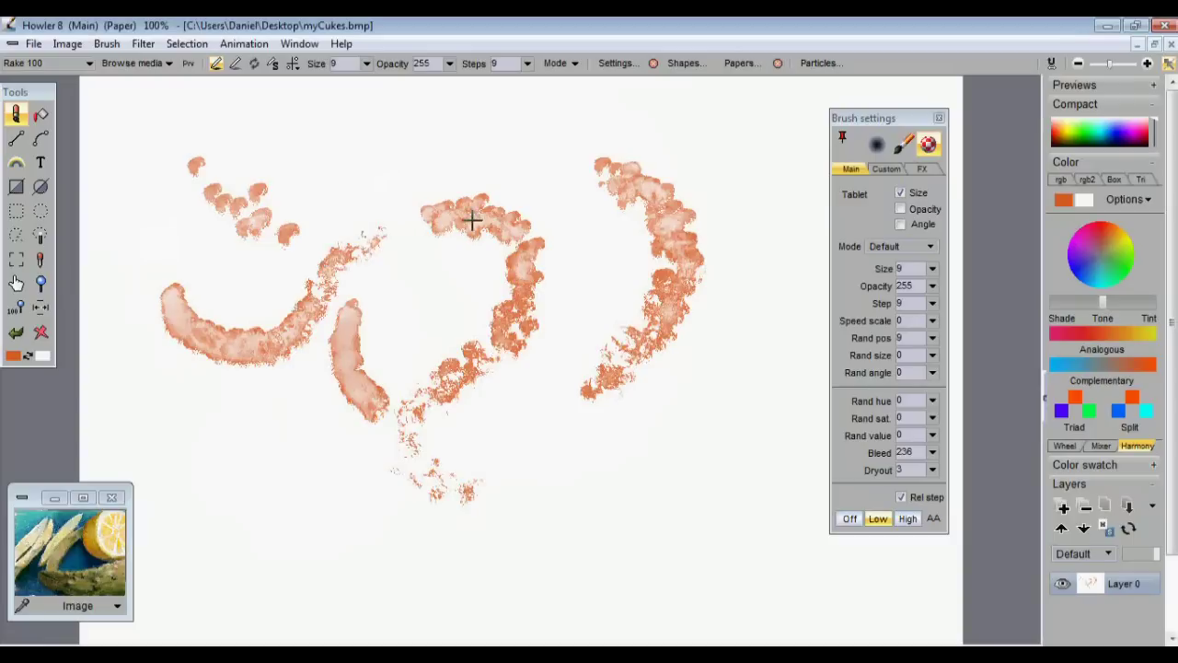
Paint broad watercolor strokes at brush size 100 and at size 43, and clear the canvas
left_click(366, 64)
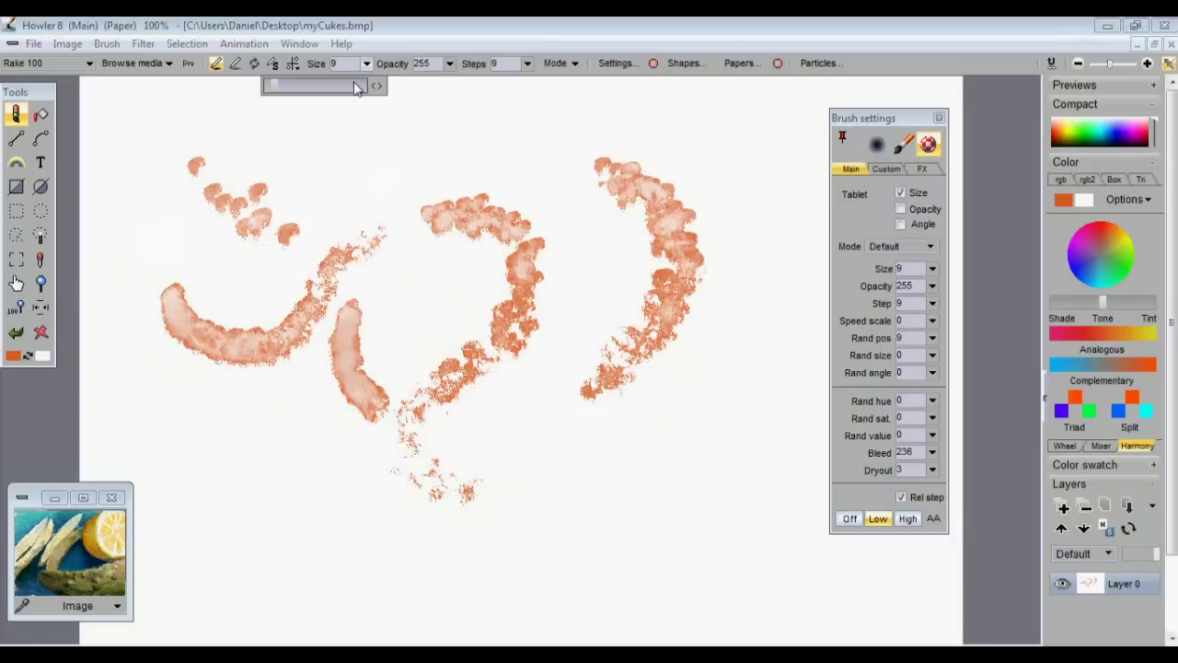
mouse_move(350, 163)
left_mouse_down()
mouse_move(444, 183)
mouse_move(488, 212)
mouse_move(515, 254)
mouse_move(527, 334)
mouse_move(488, 414)
left_mouse_up()
left_click(367, 63)
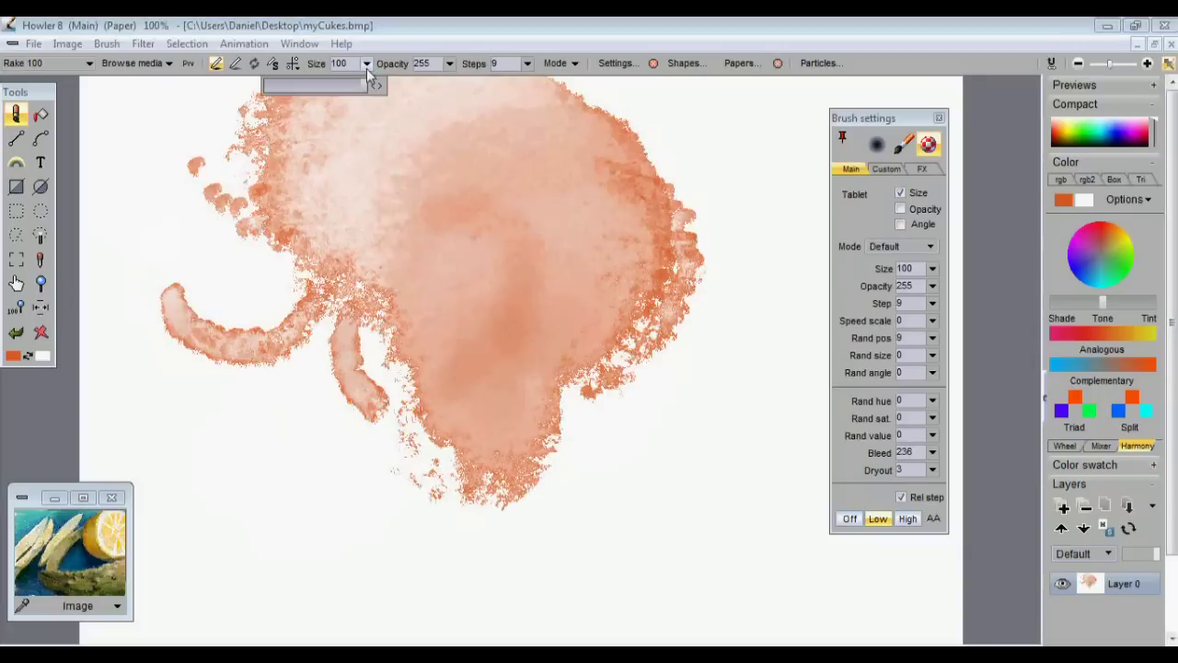
mouse_move(265, 384)
left_mouse_down()
mouse_move(264, 426)
mouse_move(340, 513)
mouse_move(429, 507)
mouse_move(497, 479)
mouse_move(568, 495)
mouse_move(645, 552)
mouse_move(625, 508)
left_mouse_up()
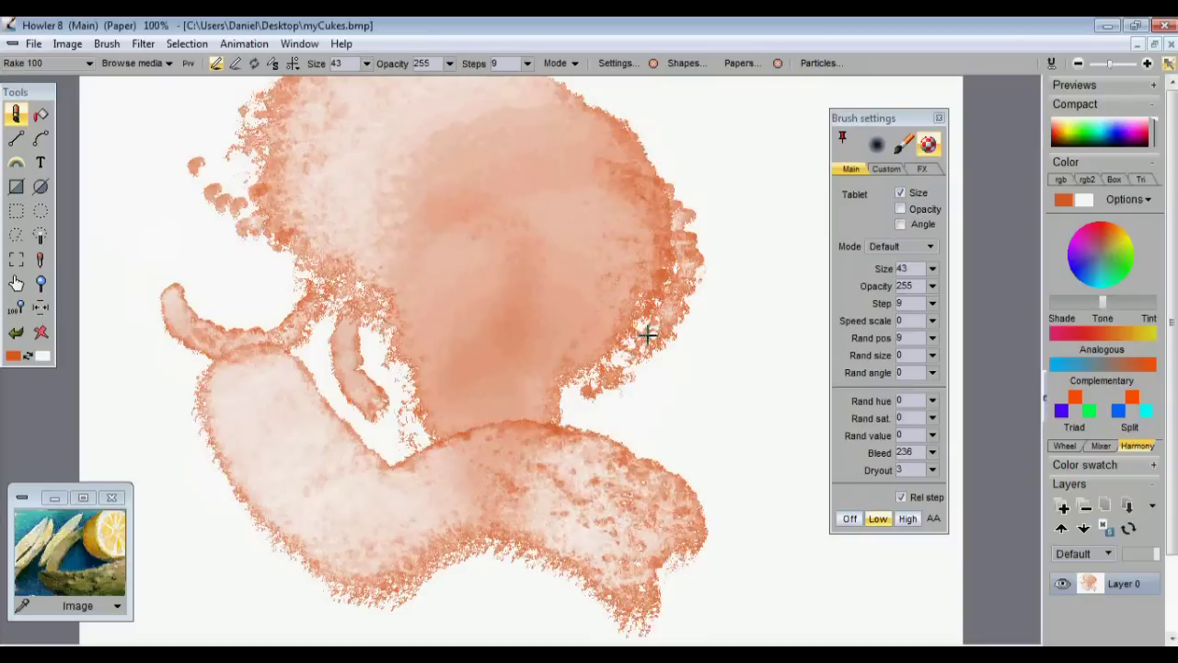
mouse_move(648, 335)
left_mouse_down()
mouse_move(745, 387)
mouse_move(756, 437)
mouse_move(742, 477)
left_mouse_up()
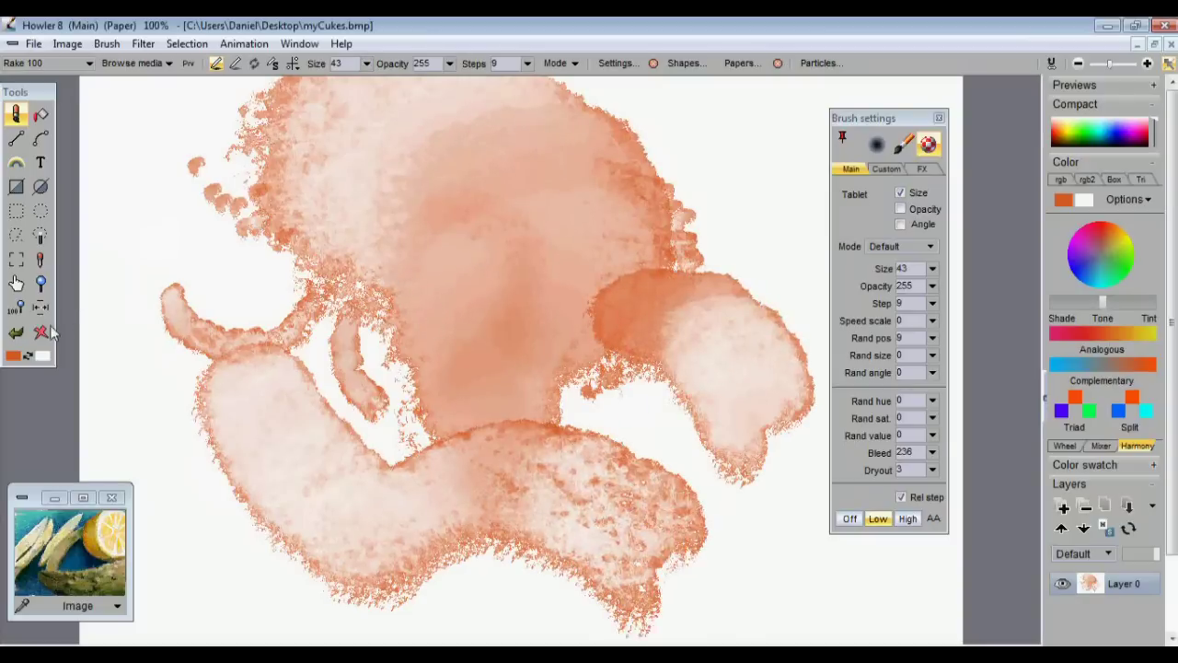
left_click(42, 334)
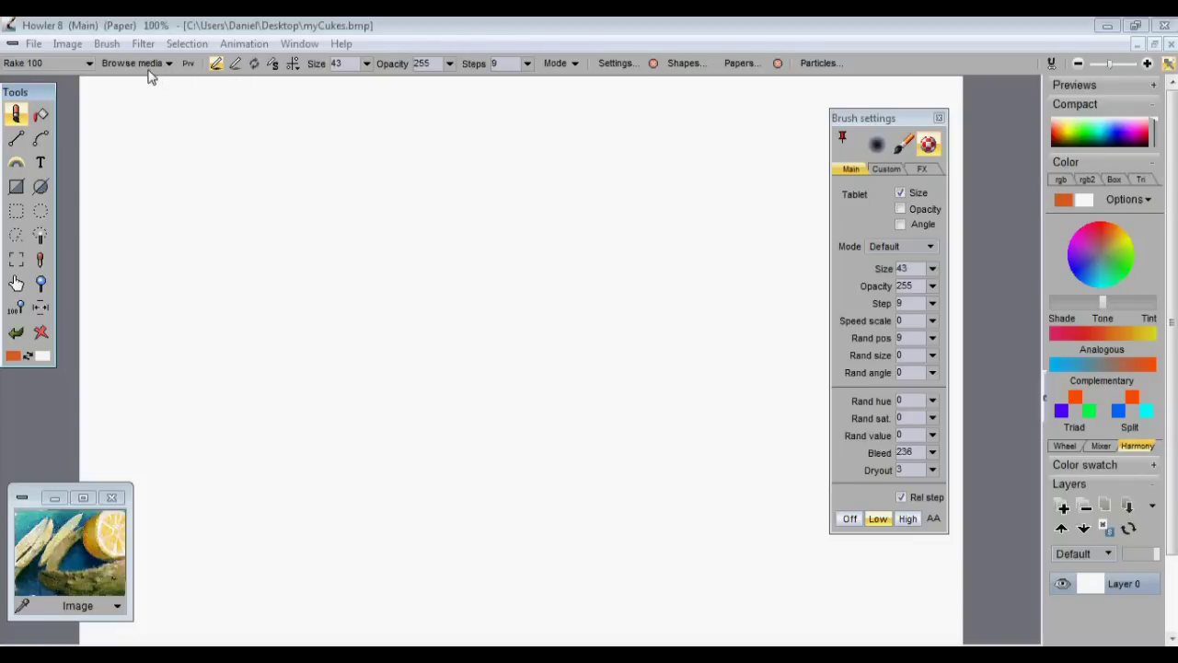
left_click(106, 44)
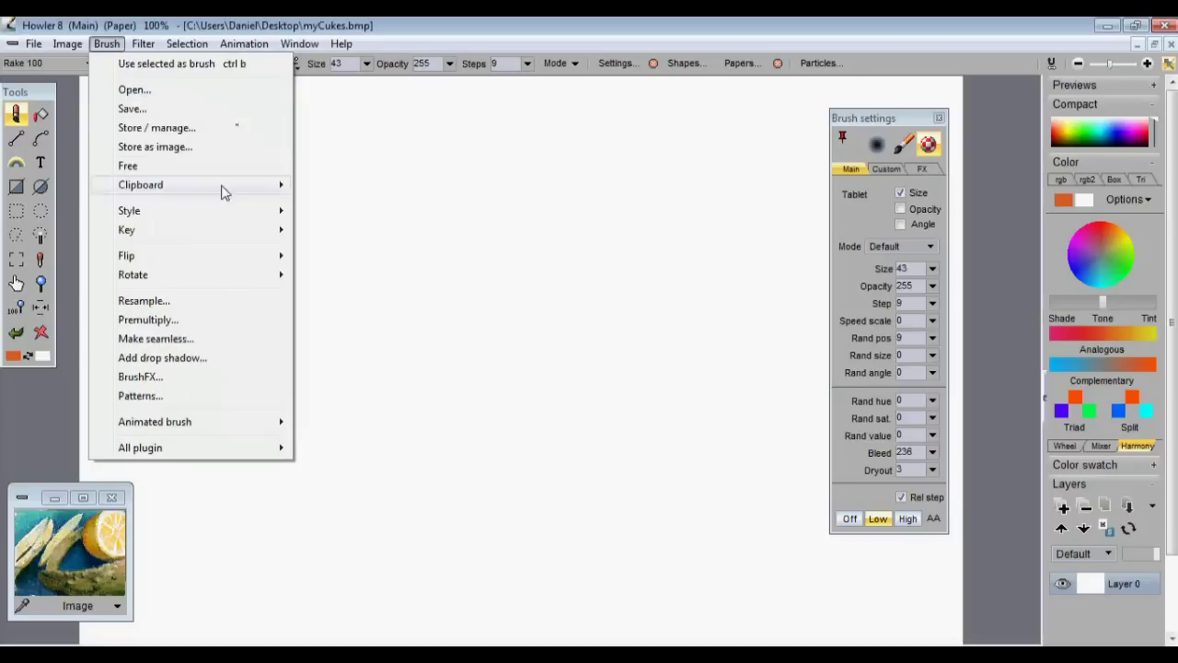
left_click(253, 341)
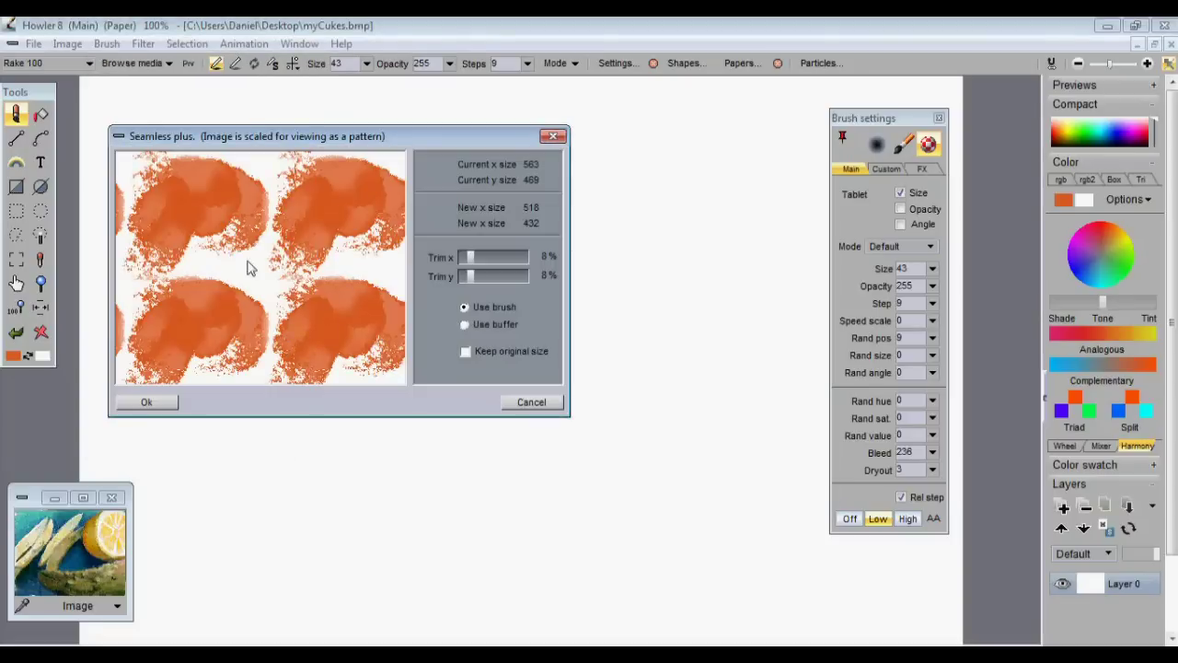
left_click_drag(477, 258, 490, 275)
left_click(528, 402)
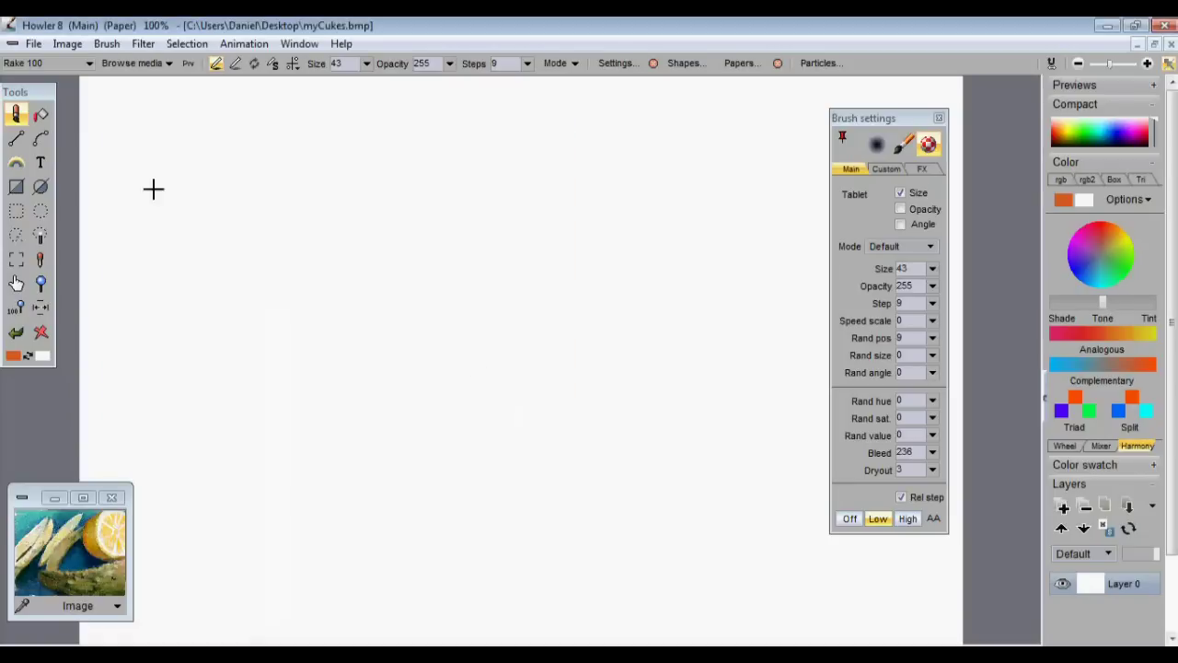
Create a 10-frame animated brush from the current custom brush
left_click(107, 44)
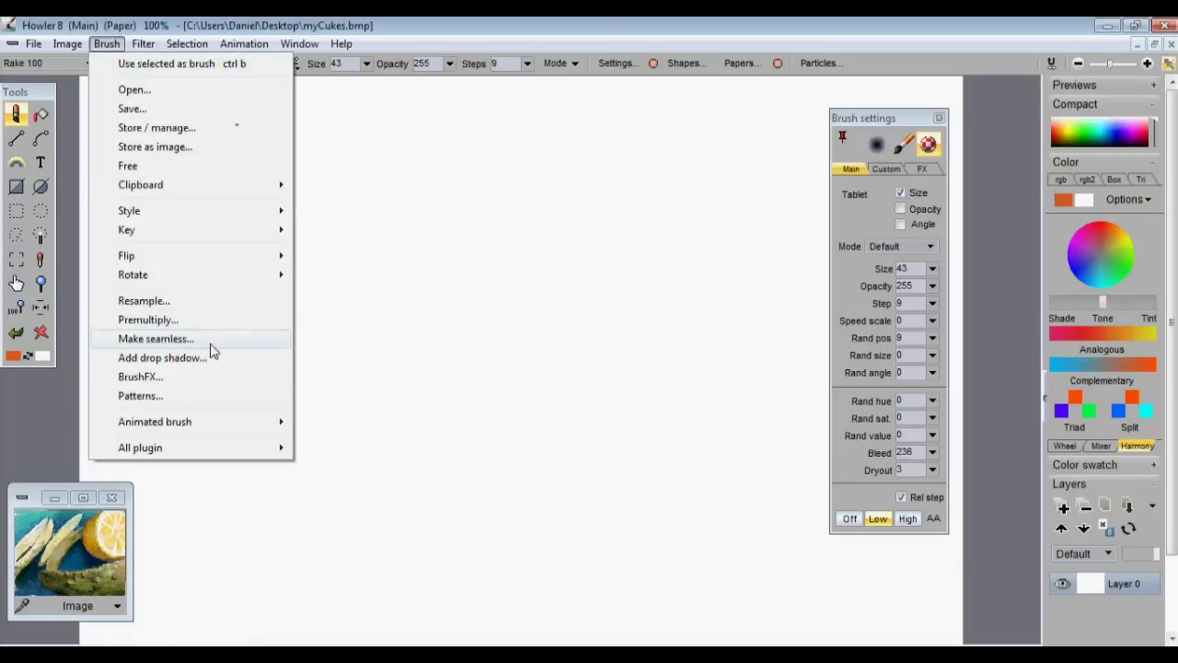
mouse_move(221, 429)
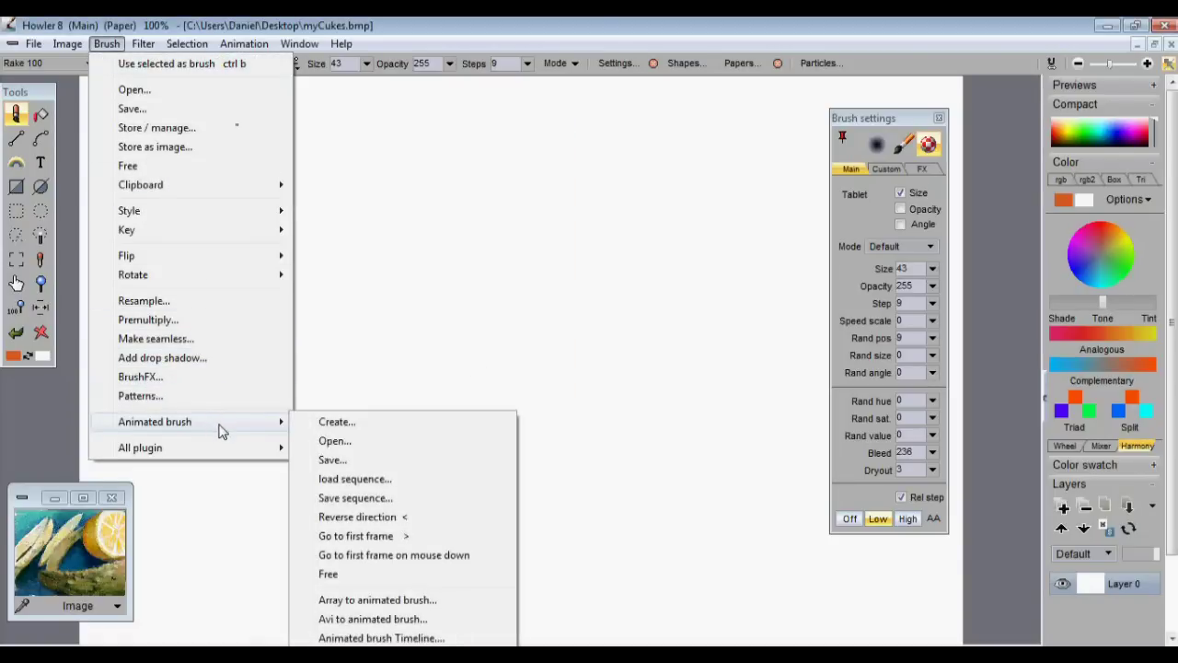
left_click(333, 425)
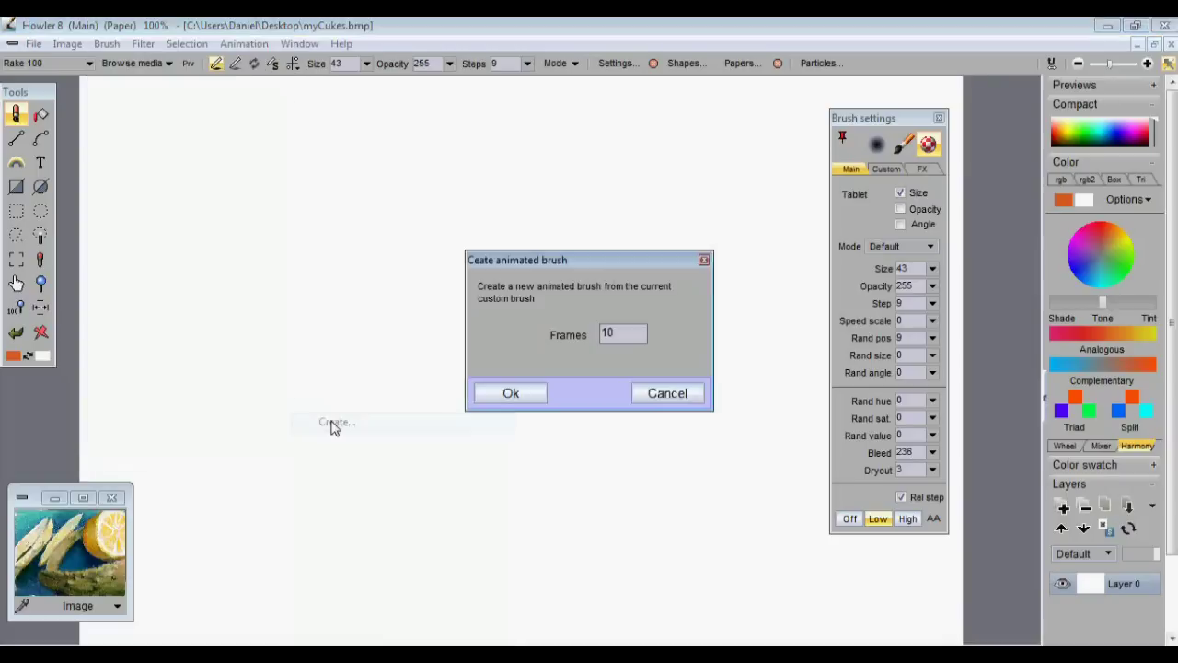
left_click(514, 396)
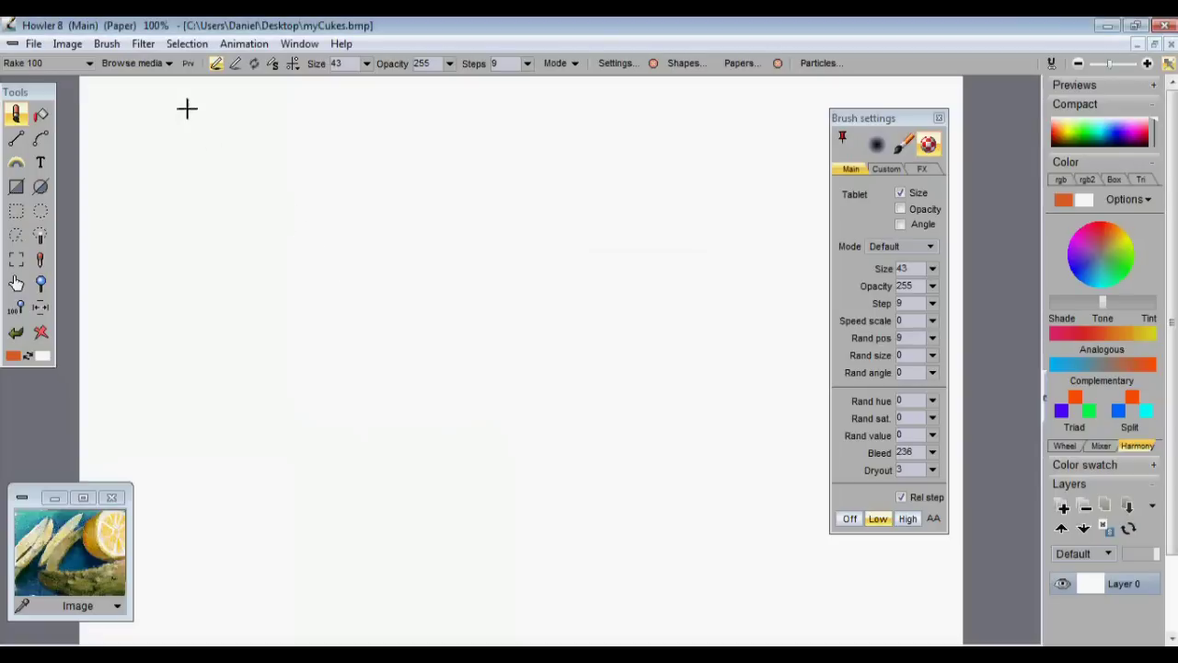
Open the animated brush timeline editor, move it higher, and choose the Hue / Sat / Value adjustment
left_click(107, 45)
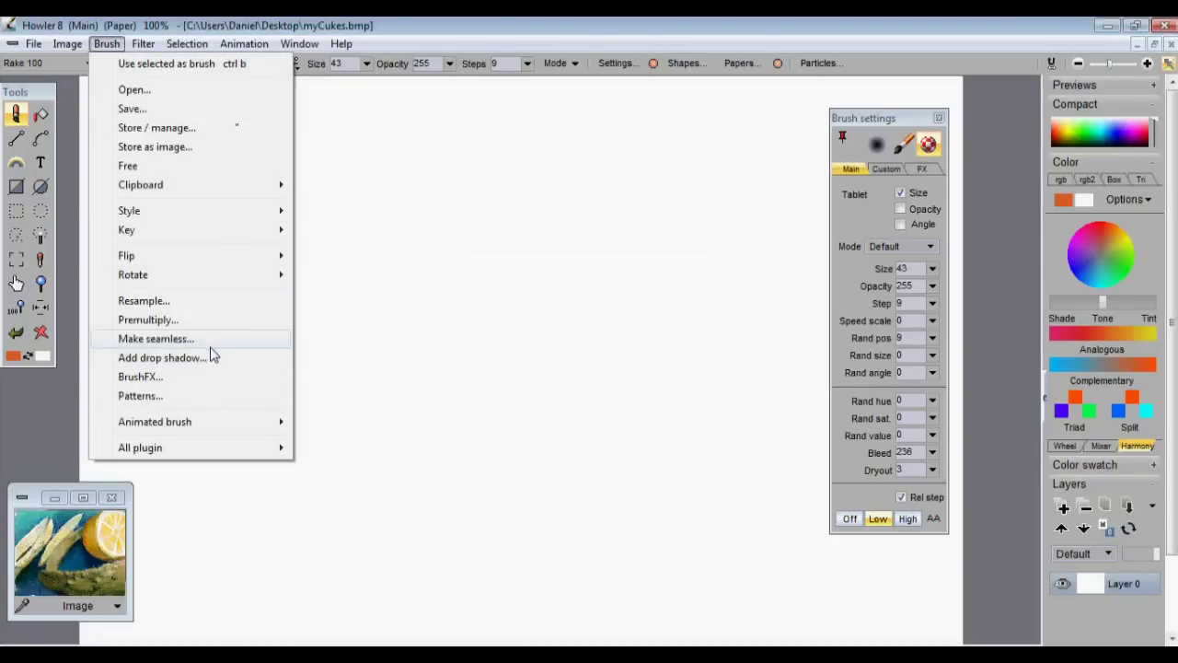
mouse_move(218, 423)
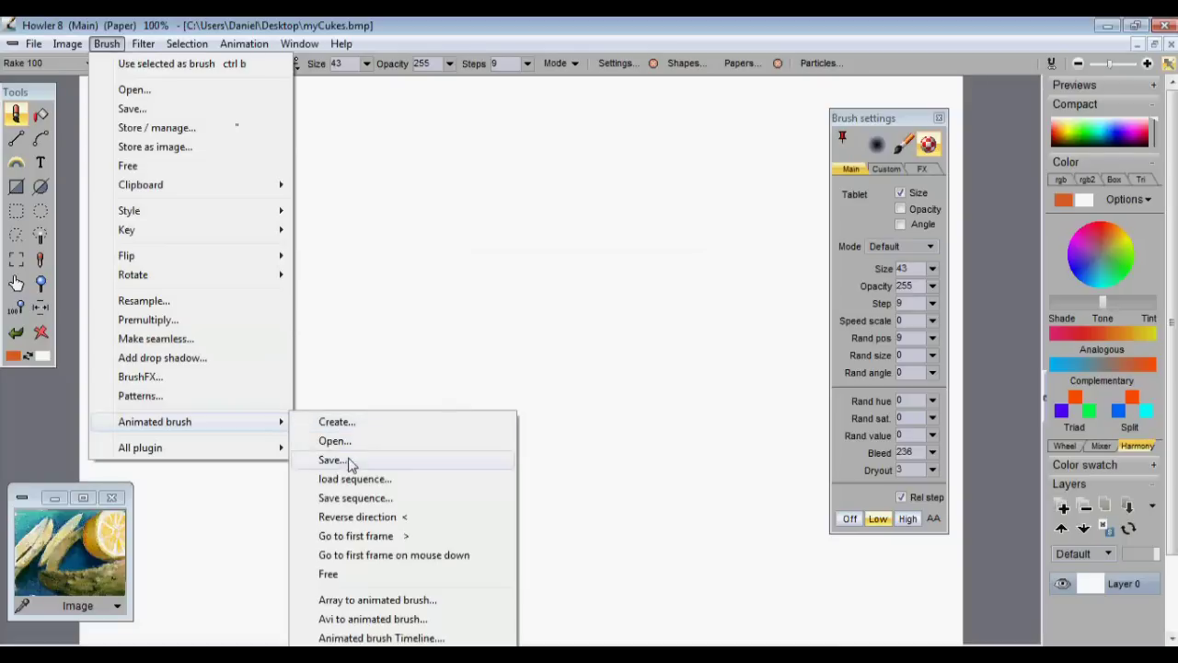
left_click(381, 638)
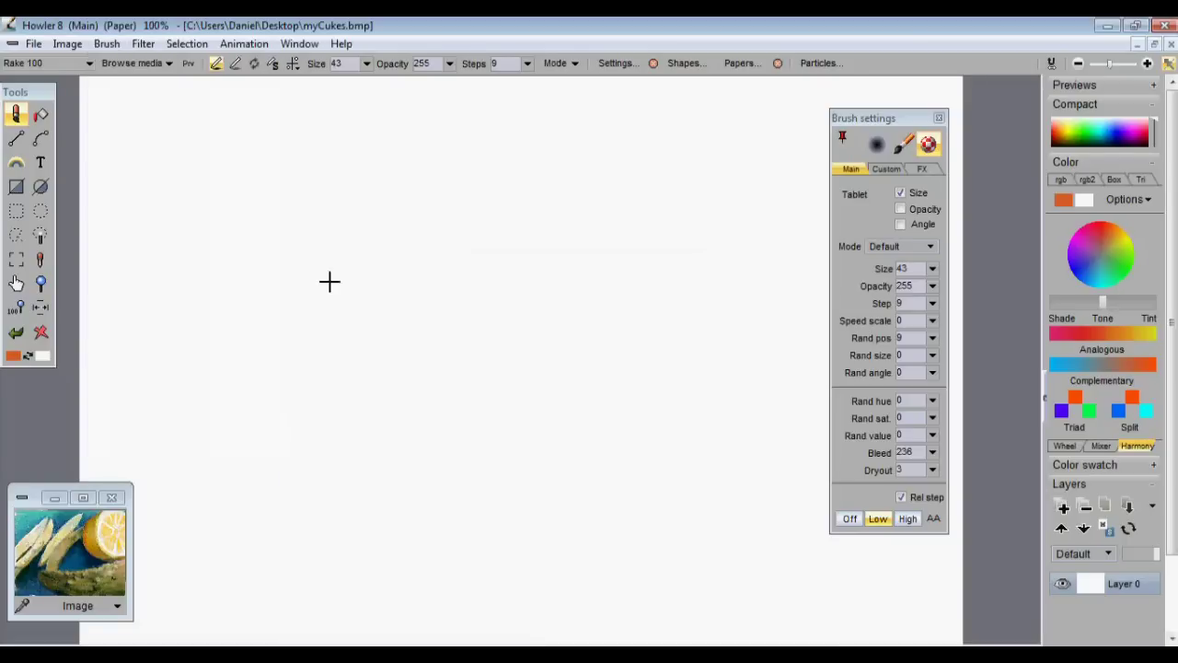
left_click_drag(362, 162, 498, 131)
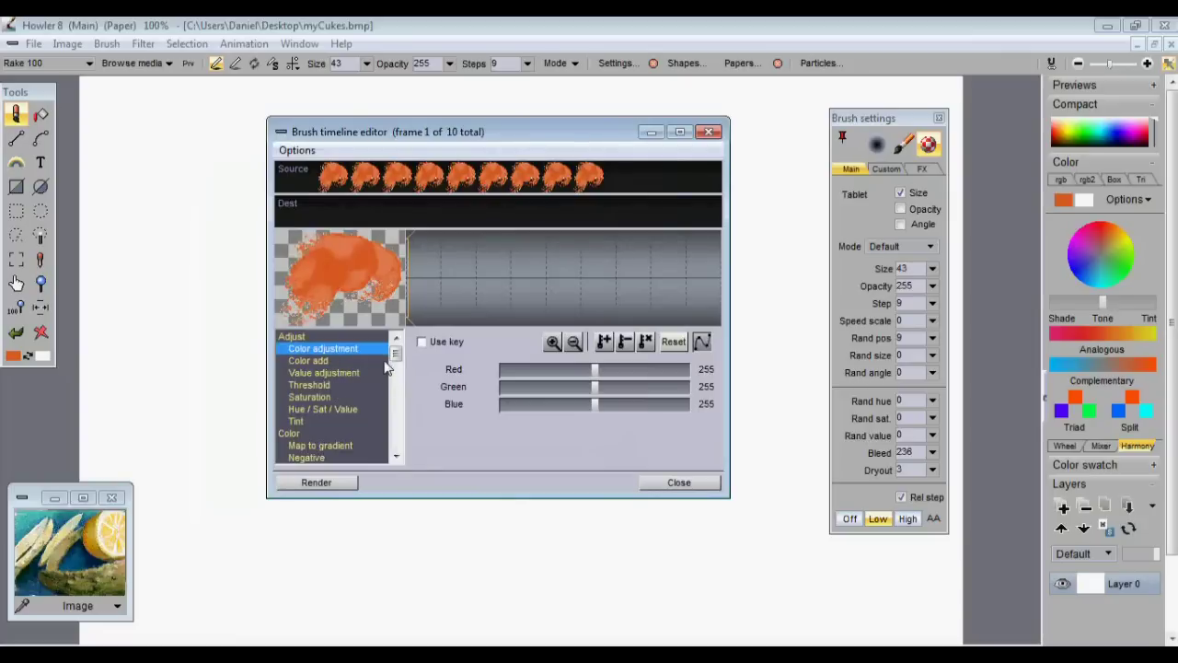
left_click(337, 410)
mouse_move(397, 354)
left_mouse_down()
mouse_move(402, 394)
mouse_move(394, 359)
left_mouse_up()
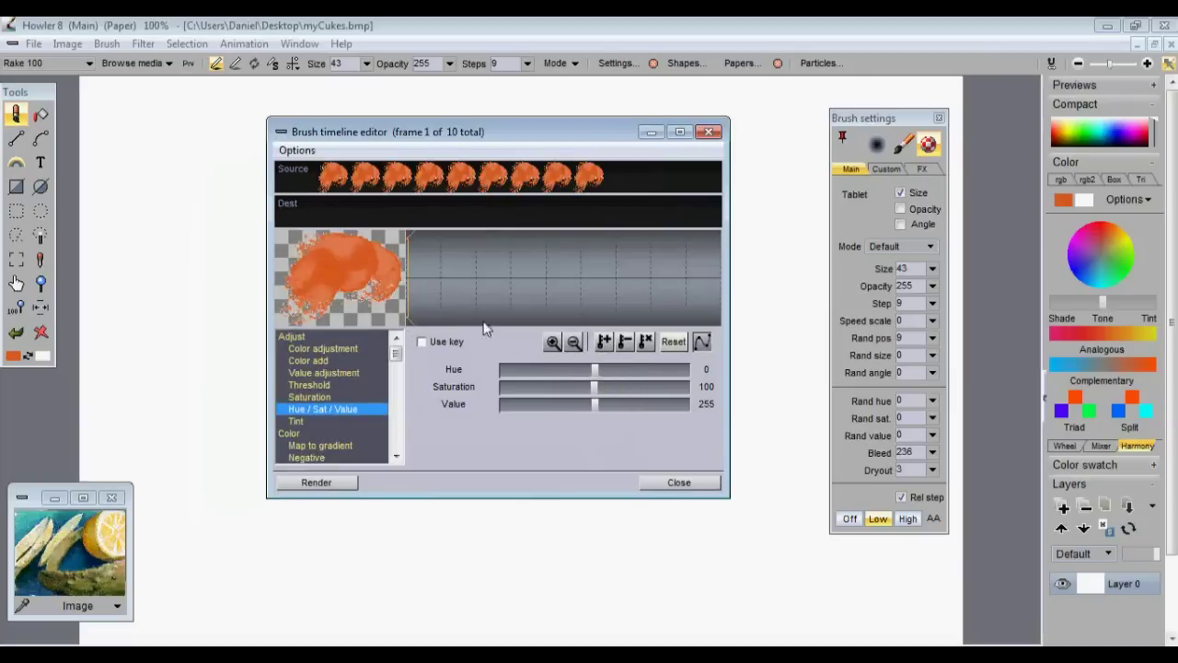
Set a key on frame 10 of the brush timeline with hue 180 and saturation 103
left_click_drag(474, 314, 689, 287)
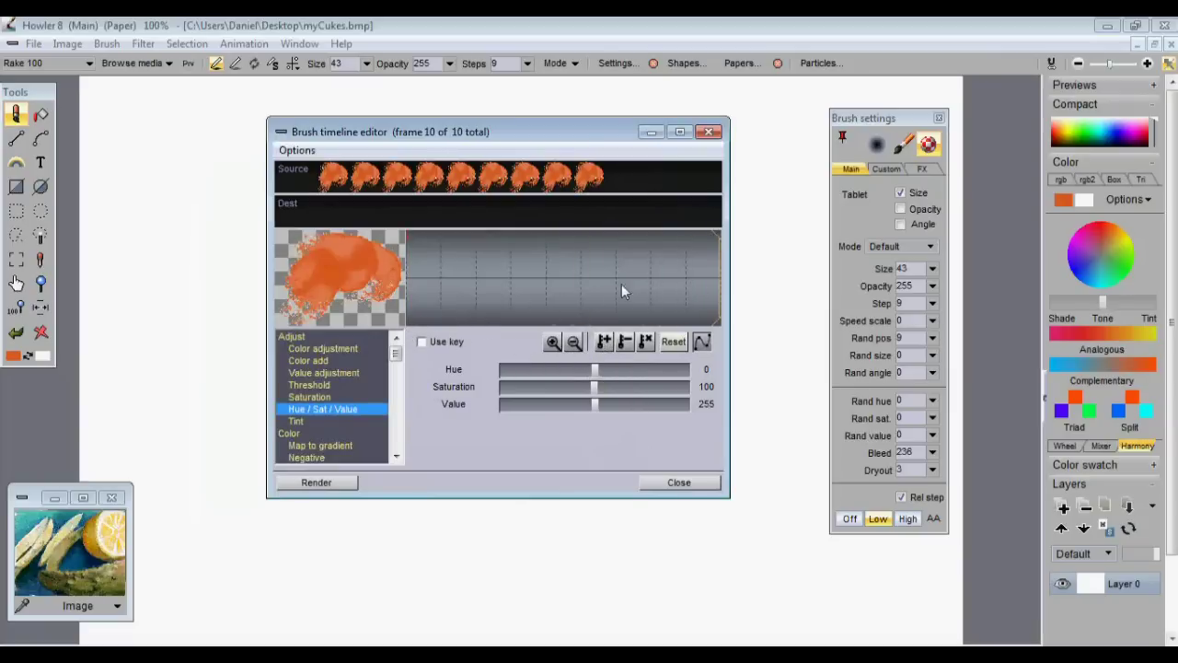
left_click(597, 387)
left_click_drag(597, 370, 699, 363)
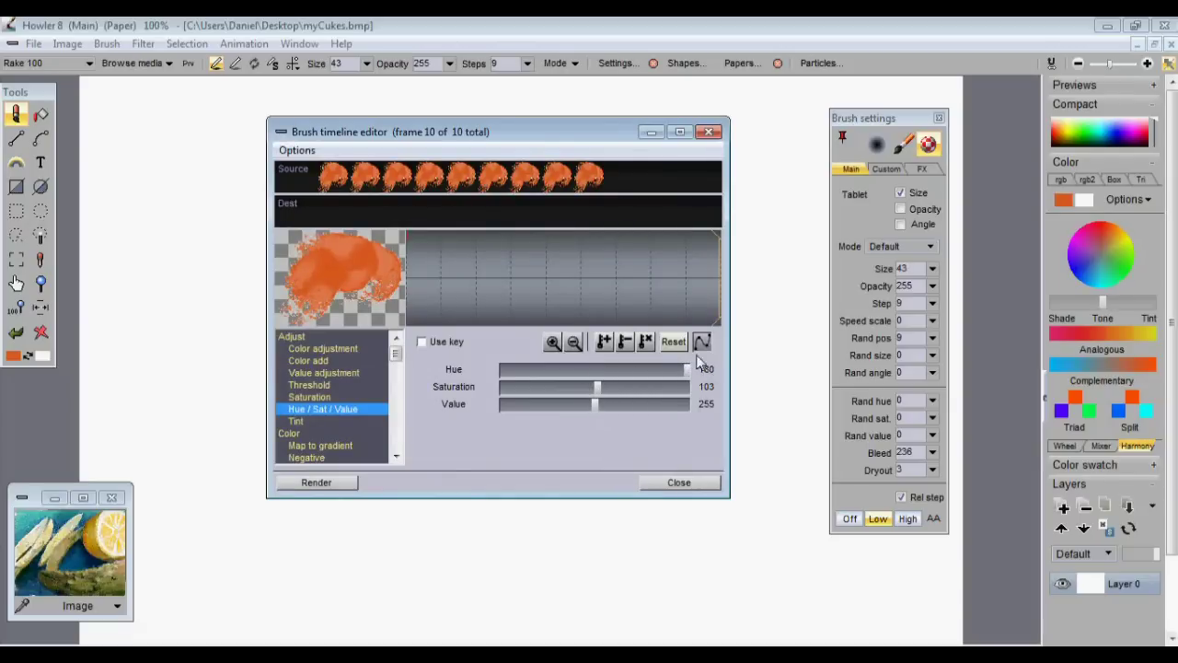
left_click(606, 343)
Key the hue at -179 on frame 1 and scrub through the brush timeline
left_click_drag(621, 369, 497, 387)
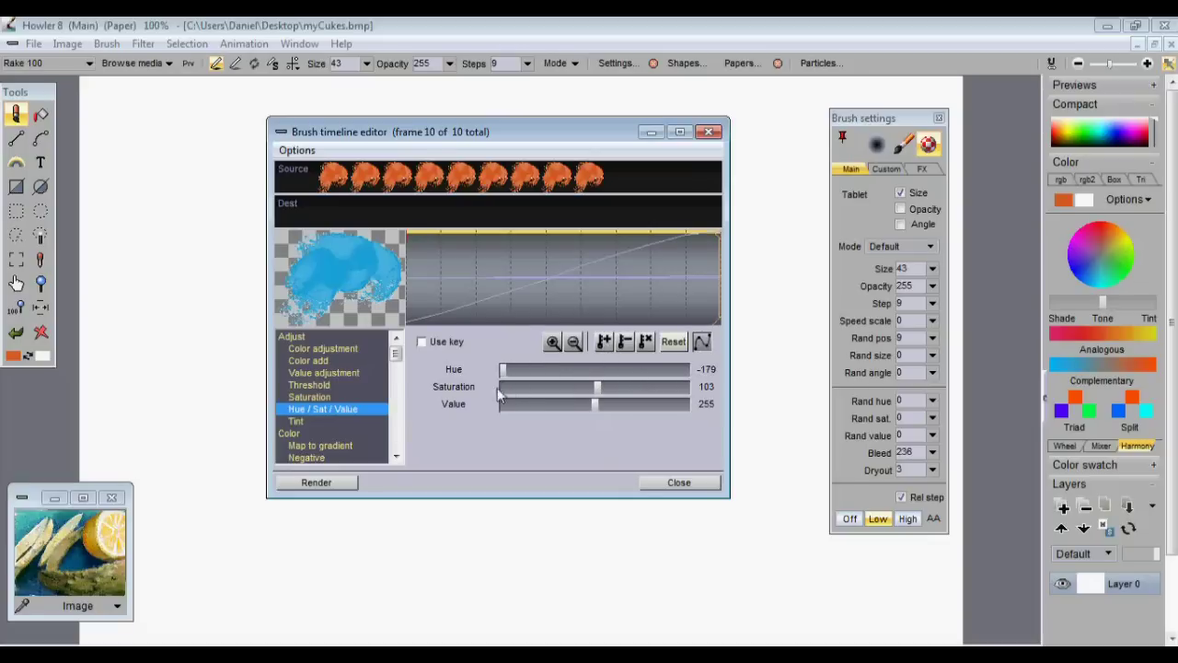
mouse_move(426, 312)
left_mouse_down()
mouse_move(386, 315)
mouse_move(408, 309)
left_mouse_up()
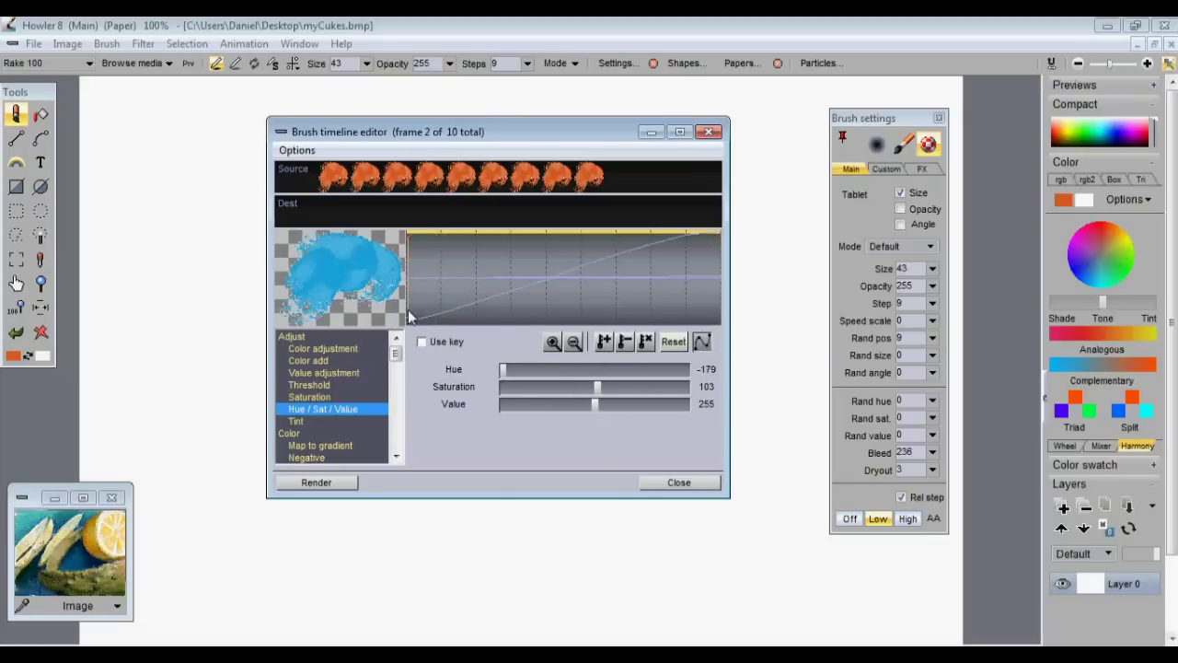
left_click(624, 343)
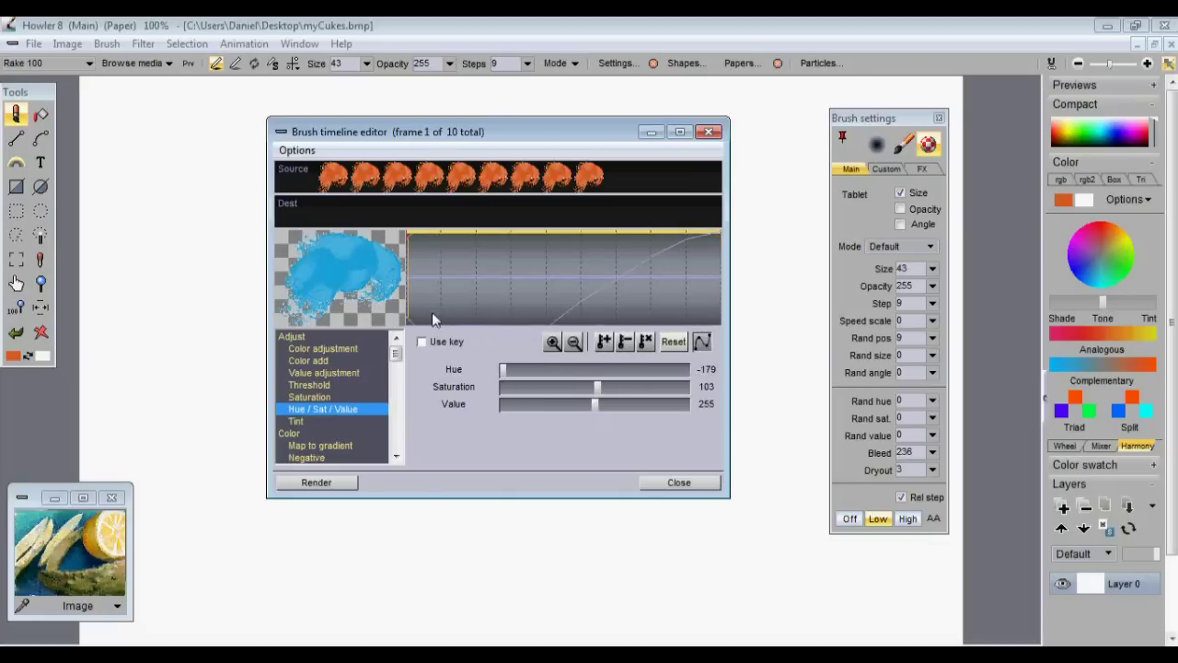
left_click_drag(417, 309, 477, 292)
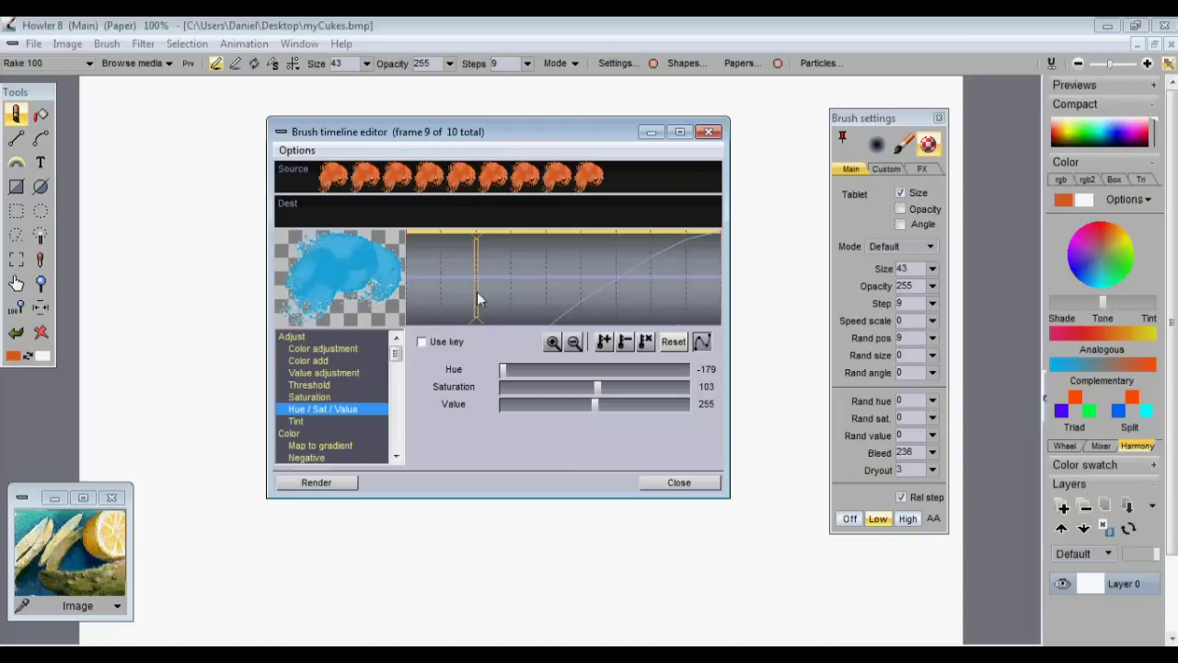
Render the hue-shifted brush frames, keep the render as the source, and close the timeline editor
left_click(342, 482)
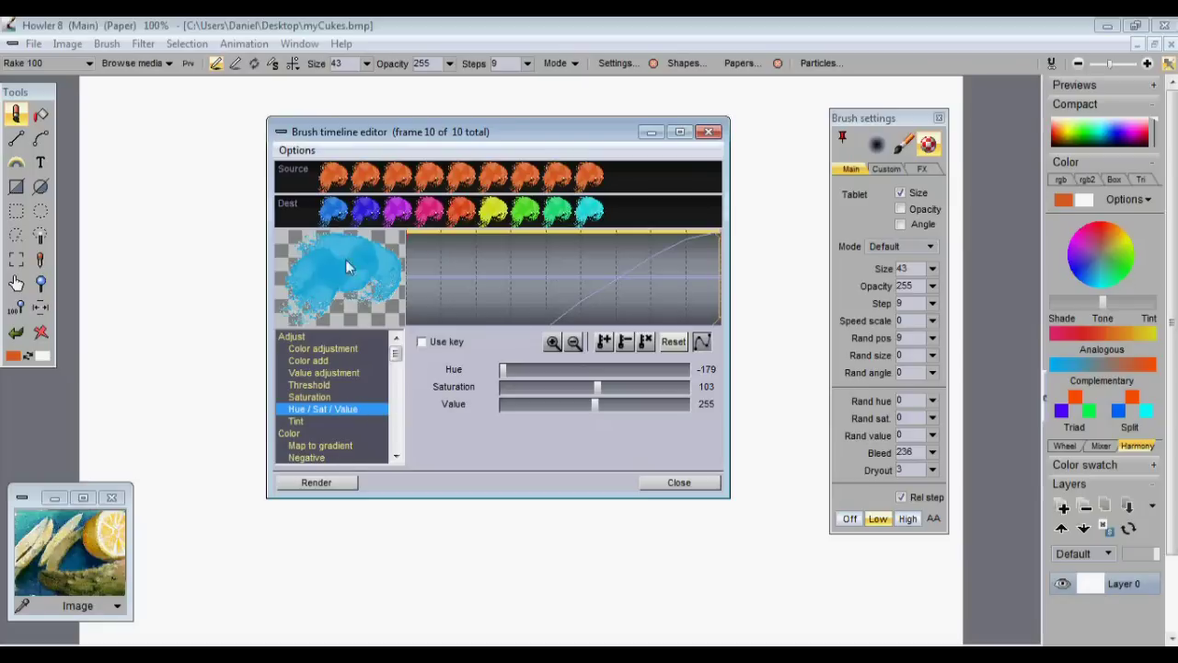
left_click(297, 150)
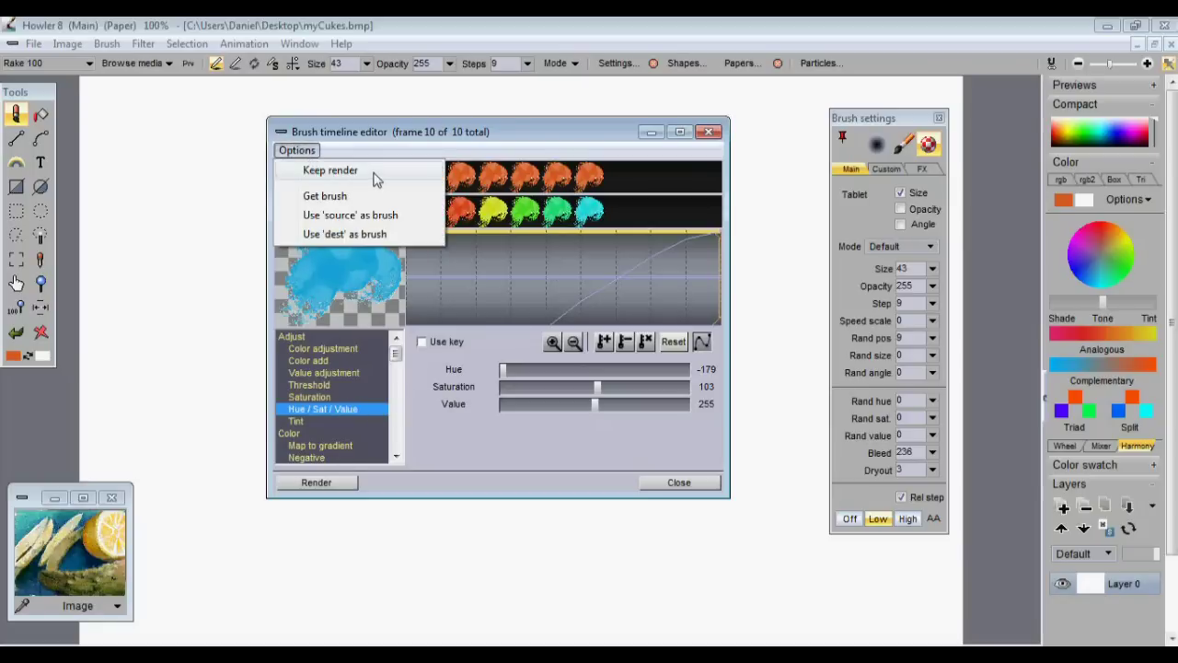
left_click(313, 167)
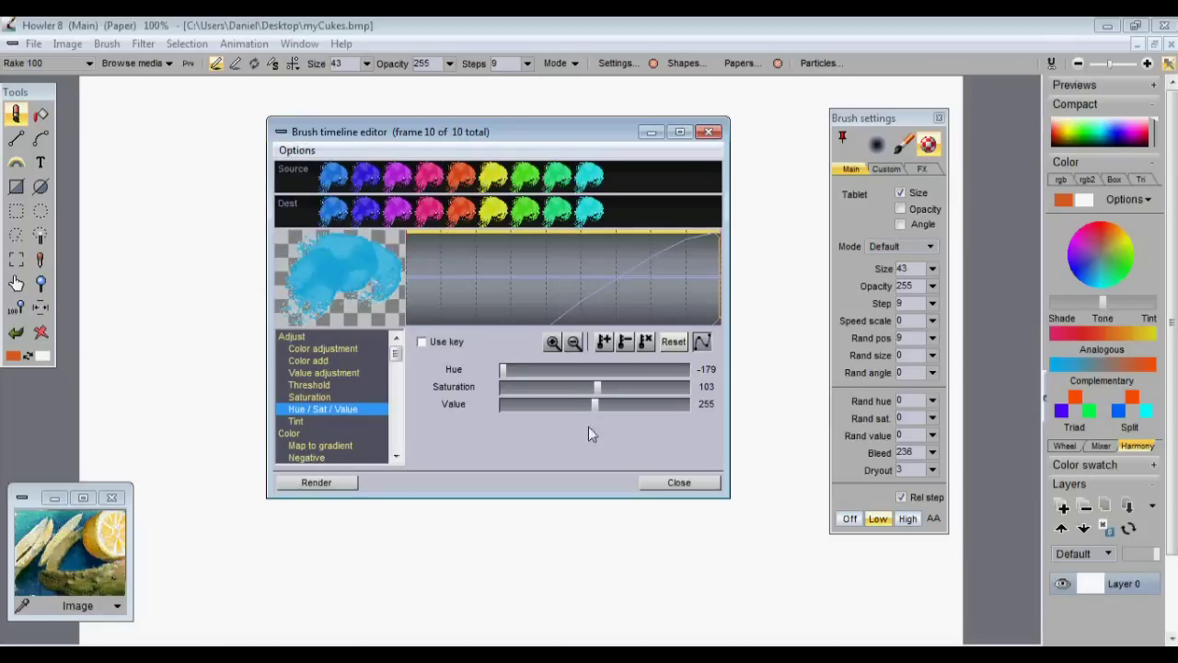
left_click(678, 482)
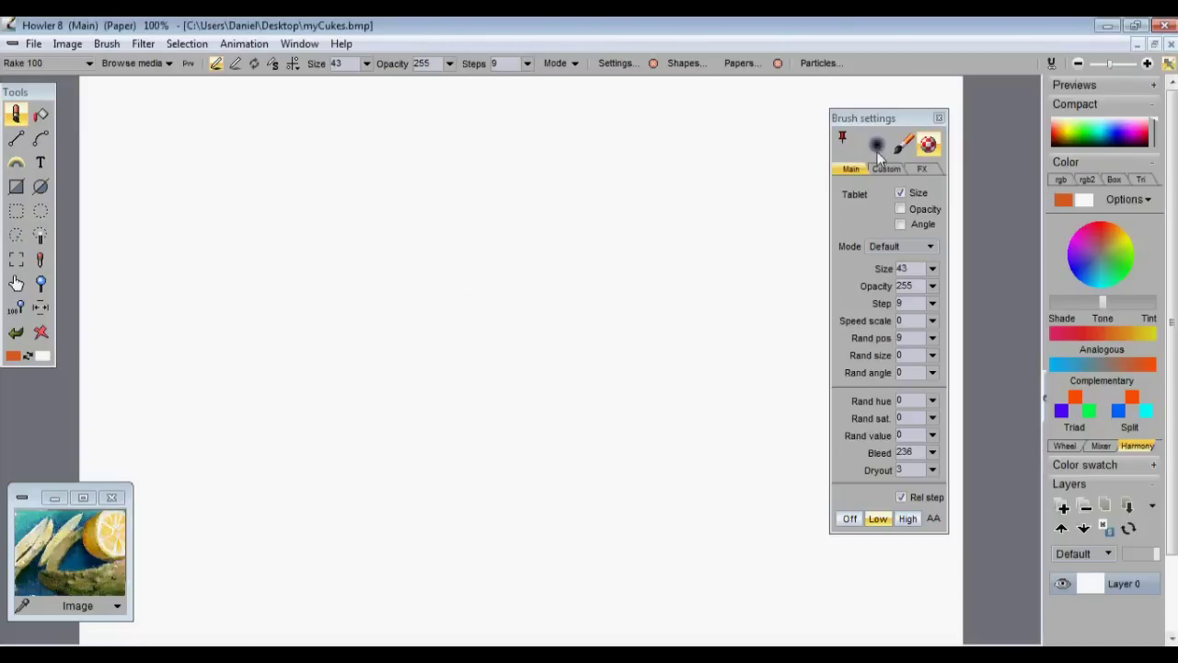
Paint a curved test stroke across the middle of the canvas with the hue-shifted animated brush in matte style
mouse_move(405, 261)
left_mouse_down()
mouse_move(576, 286)
mouse_move(602, 399)
mouse_move(519, 331)
left_mouse_up()
left_click(136, 65)
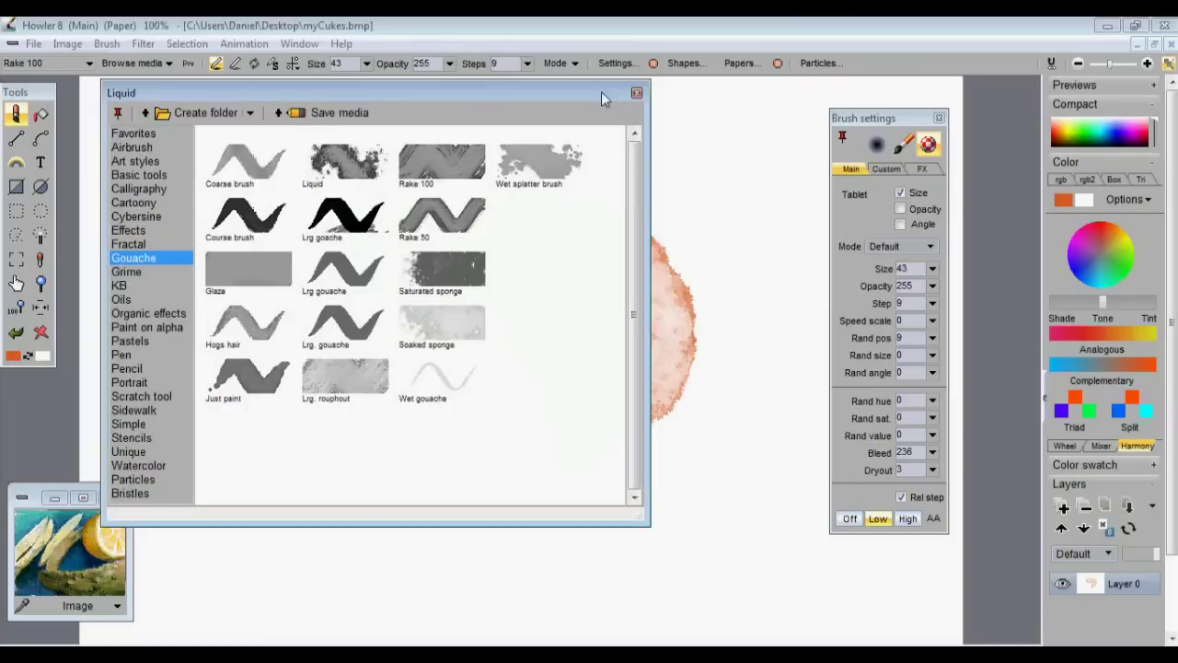
left_click(637, 95)
Switch the brush style to Color and paint long winding multicoloured strokes across the canvas
left_click(108, 45)
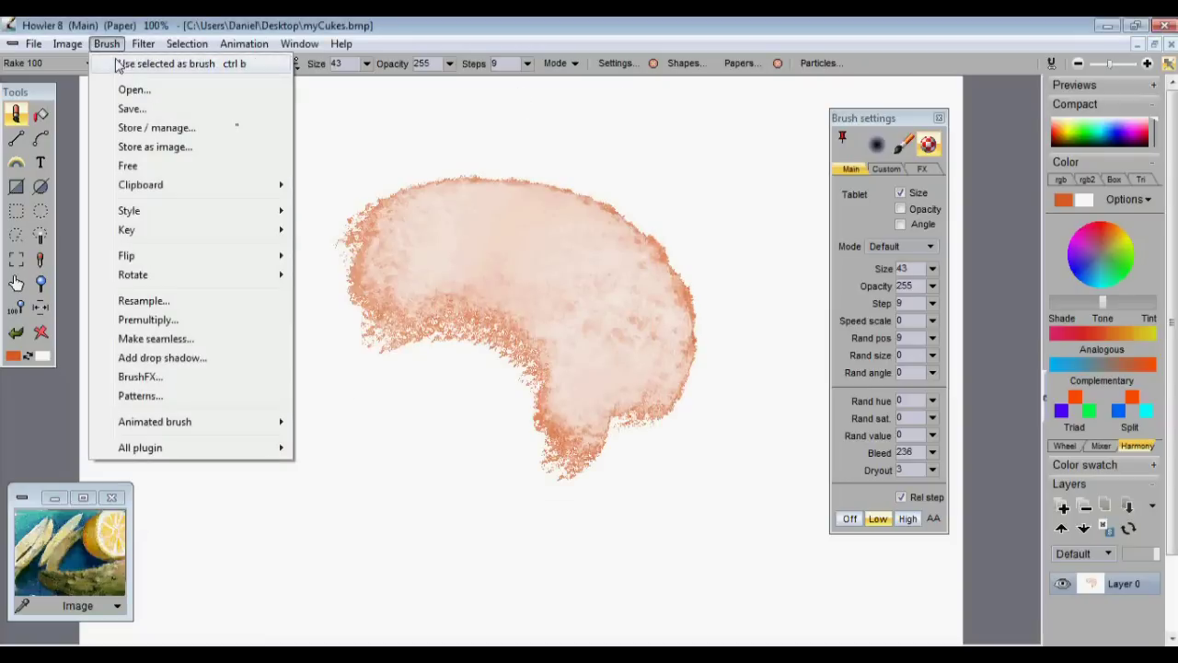
mouse_move(157, 217)
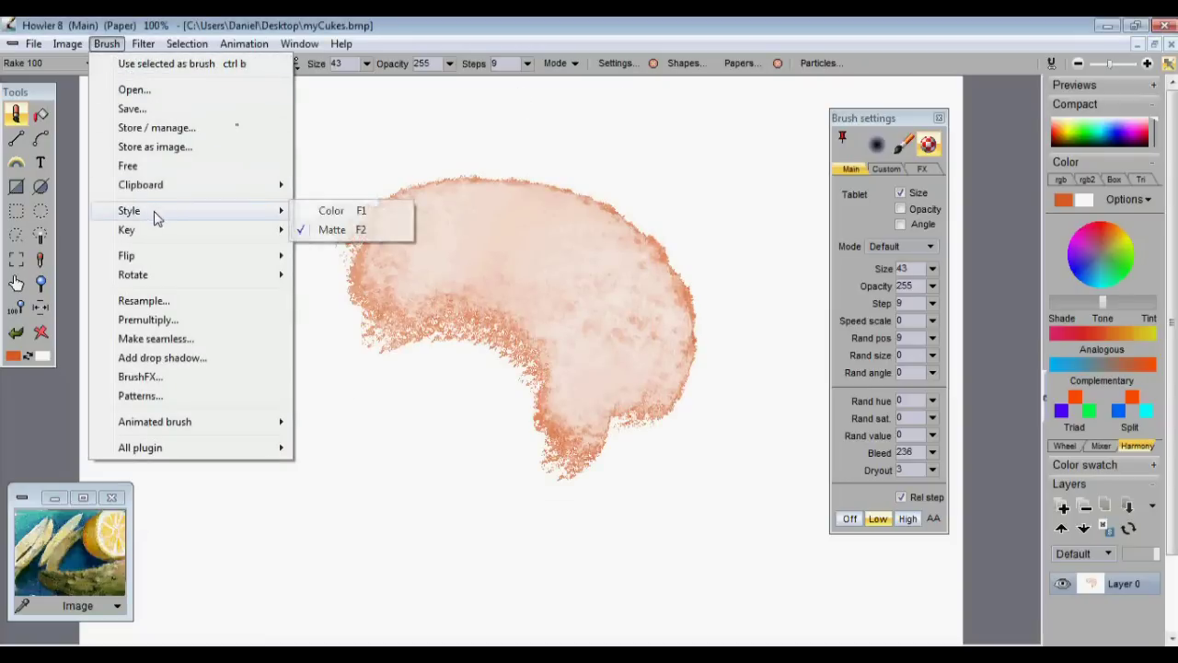
left_click(329, 211)
mouse_move(205, 205)
left_mouse_down()
mouse_move(234, 321)
mouse_move(264, 357)
mouse_move(321, 384)
mouse_move(363, 379)
mouse_move(495, 261)
mouse_move(544, 249)
mouse_move(615, 288)
mouse_move(637, 337)
mouse_move(605, 436)
mouse_move(503, 518)
mouse_move(392, 562)
left_mouse_up()
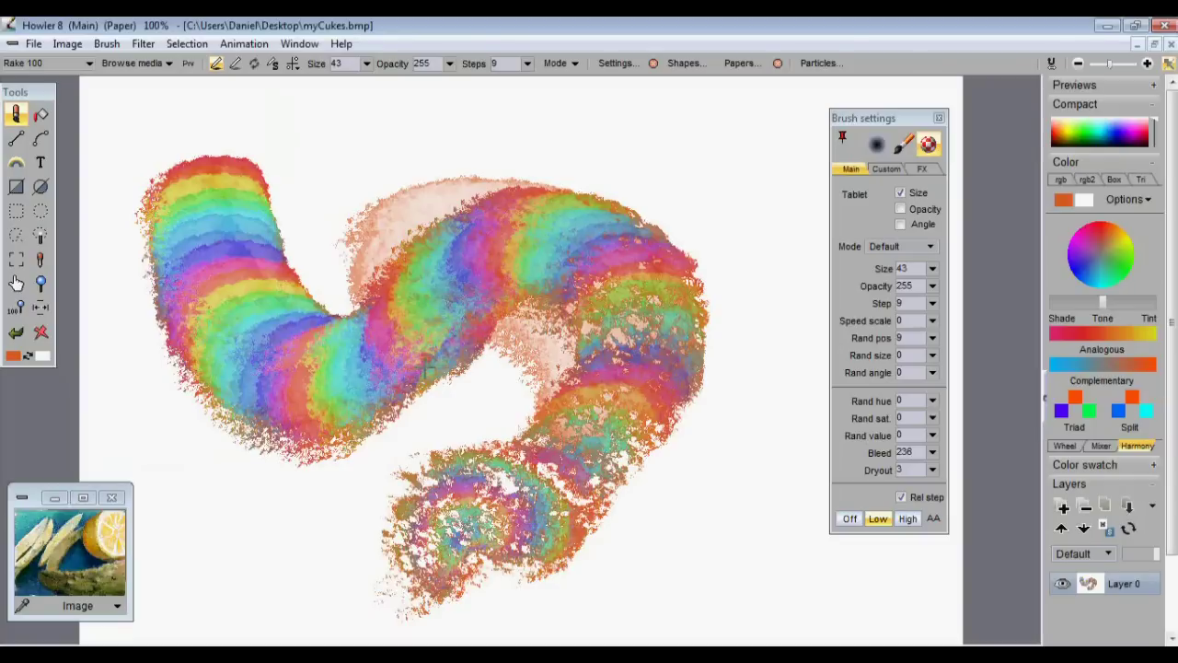
mouse_move(448, 395)
left_mouse_down()
mouse_move(357, 282)
mouse_move(400, 217)
mouse_move(459, 199)
mouse_move(548, 246)
mouse_move(566, 339)
mouse_move(546, 398)
mouse_move(443, 416)
left_mouse_up()
Load the Organs2 brush from the Unique media category and paint winding strokes over the rainbow artwork
left_click(134, 63)
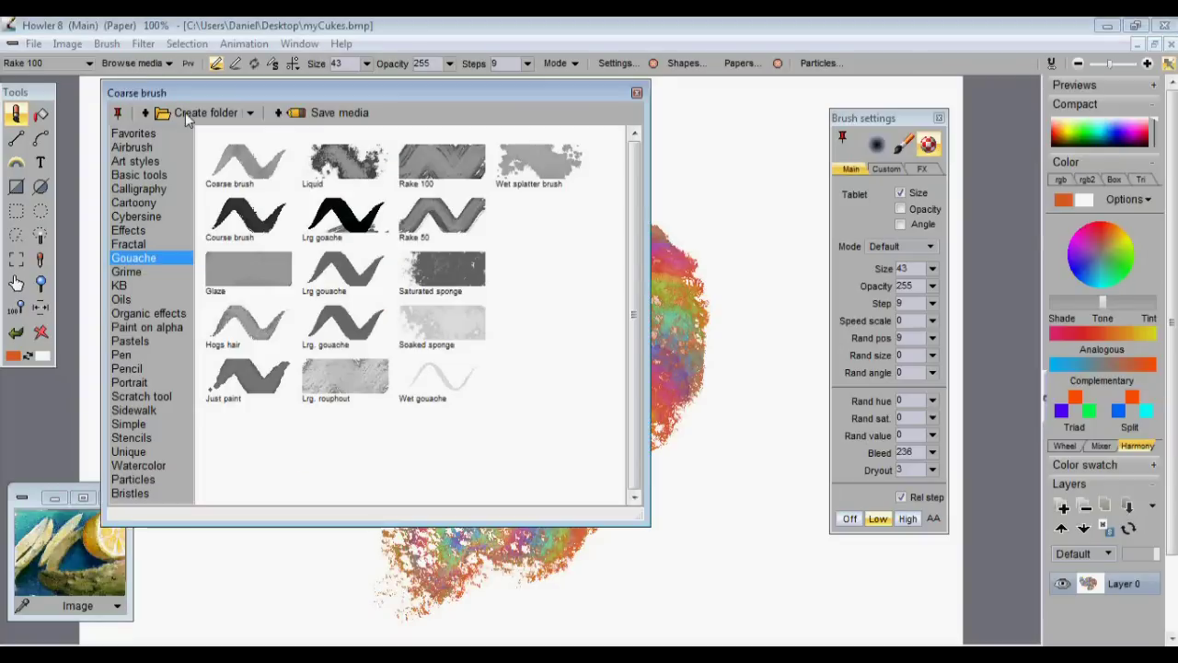
left_click(144, 453)
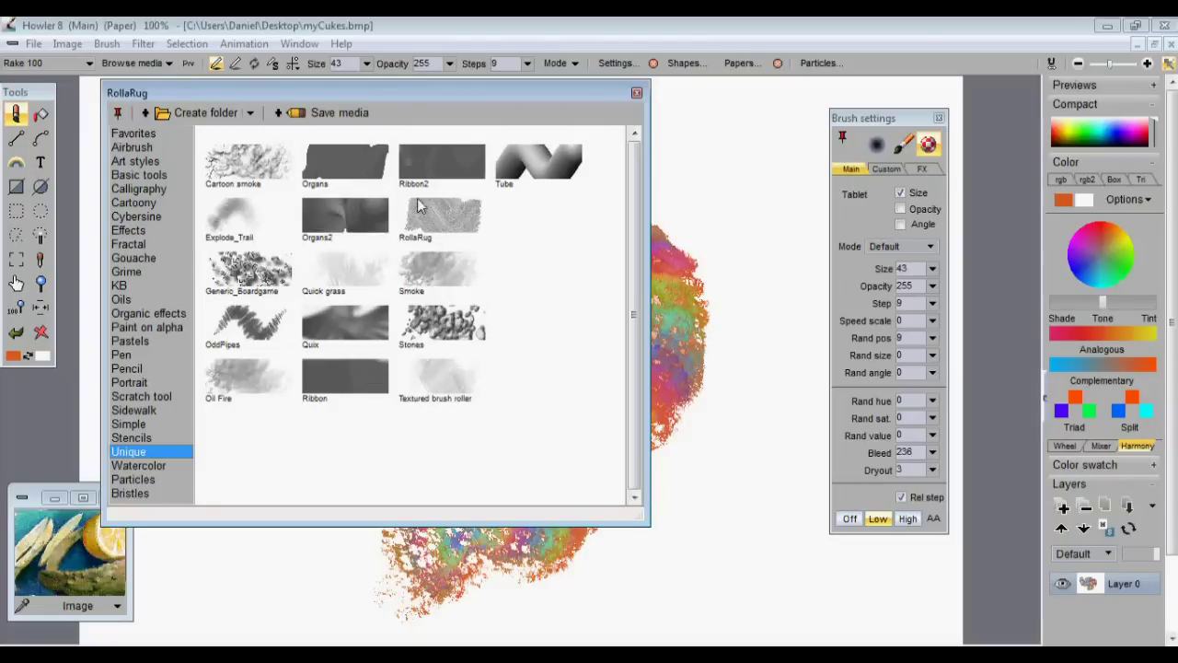
left_click(354, 221)
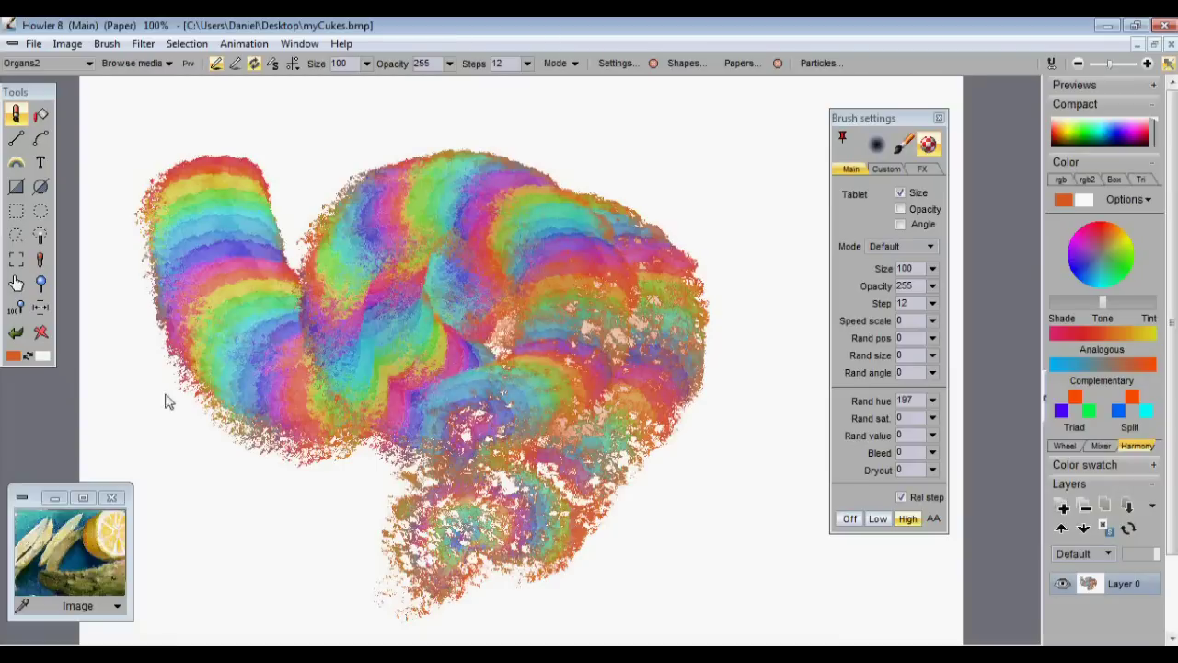
mouse_move(164, 400)
left_mouse_down()
mouse_move(160, 425)
mouse_move(298, 447)
mouse_move(380, 247)
mouse_move(632, 432)
mouse_move(713, 192)
mouse_move(362, 166)
left_mouse_up()
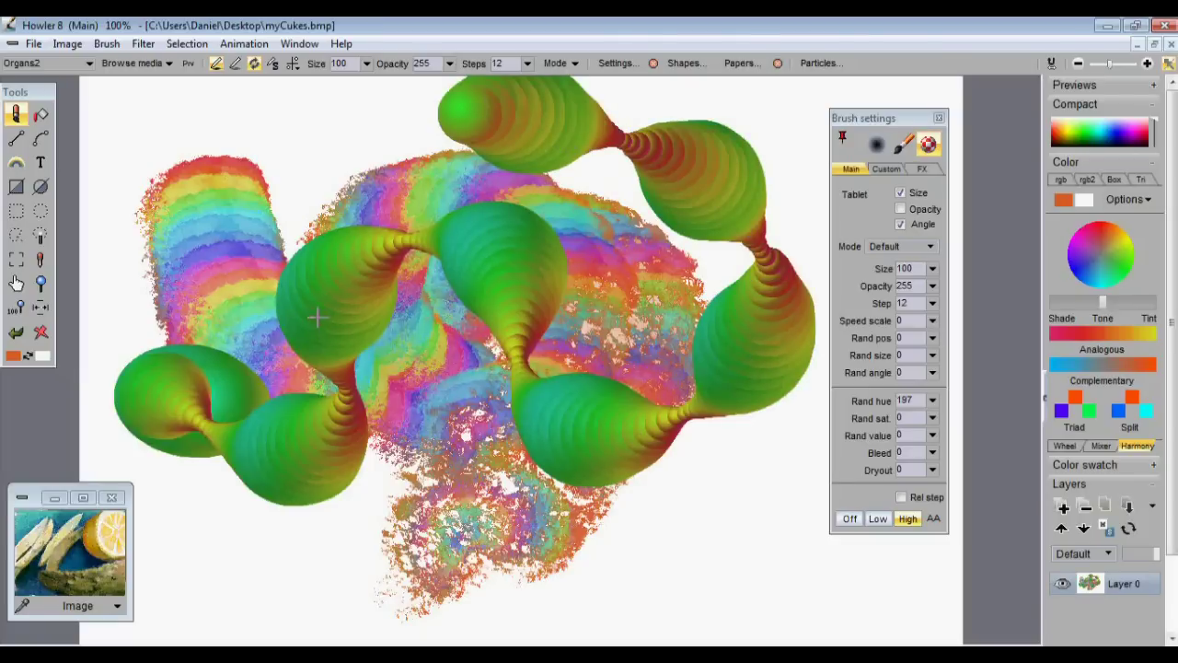
mouse_move(226, 518)
left_mouse_down()
mouse_move(341, 540)
mouse_move(789, 513)
mouse_move(820, 405)
left_mouse_up()
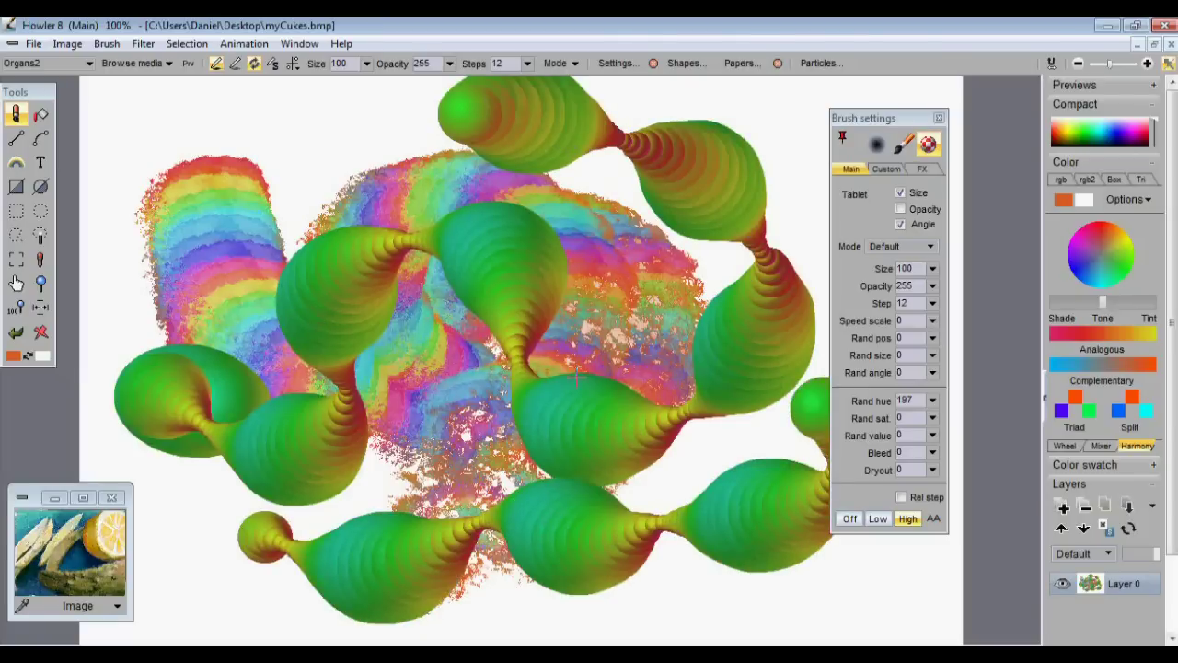
Look over the Unique brush presets and the available animated brush commands
left_click(138, 62)
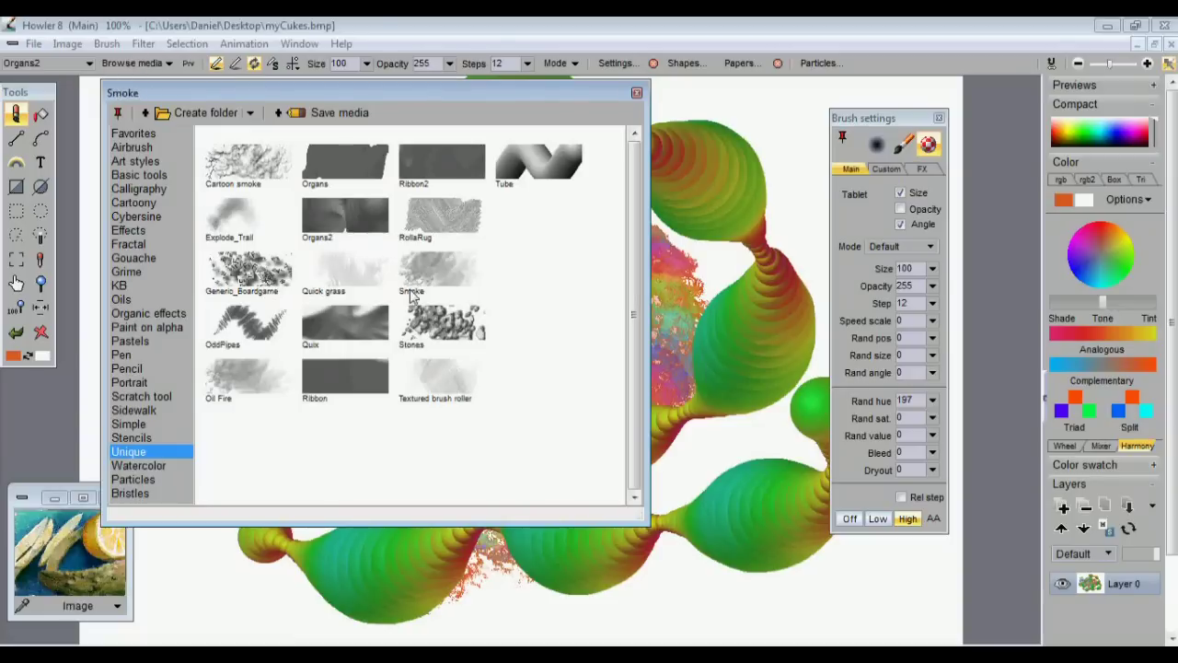
left_click(636, 94)
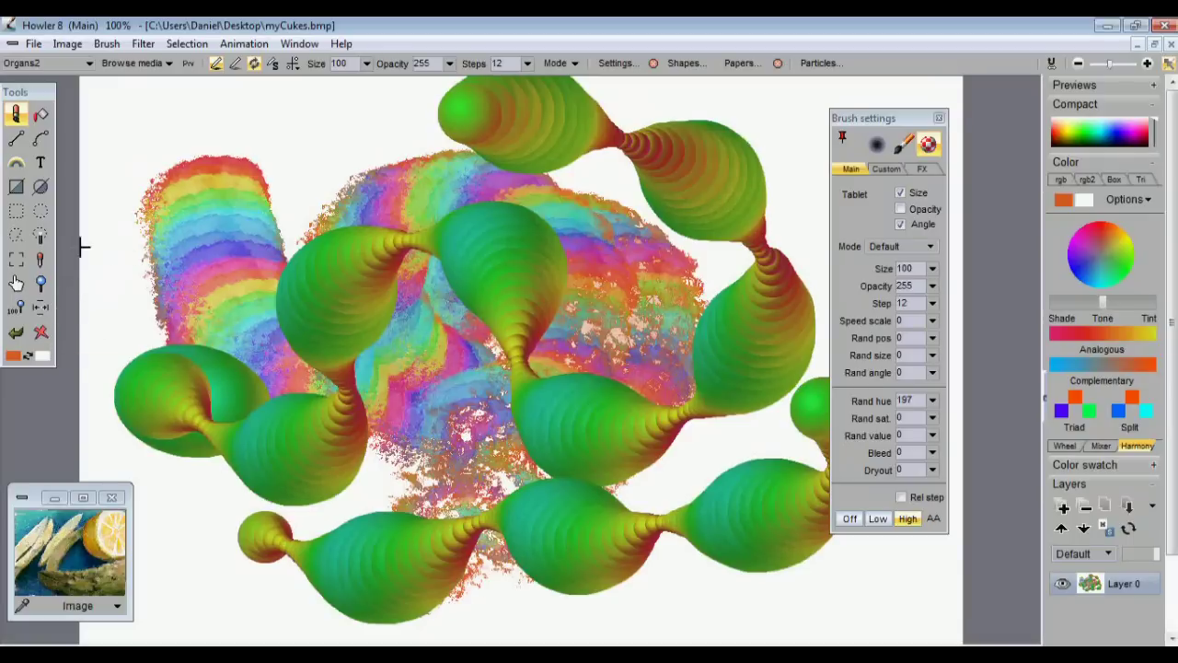
left_click(108, 44)
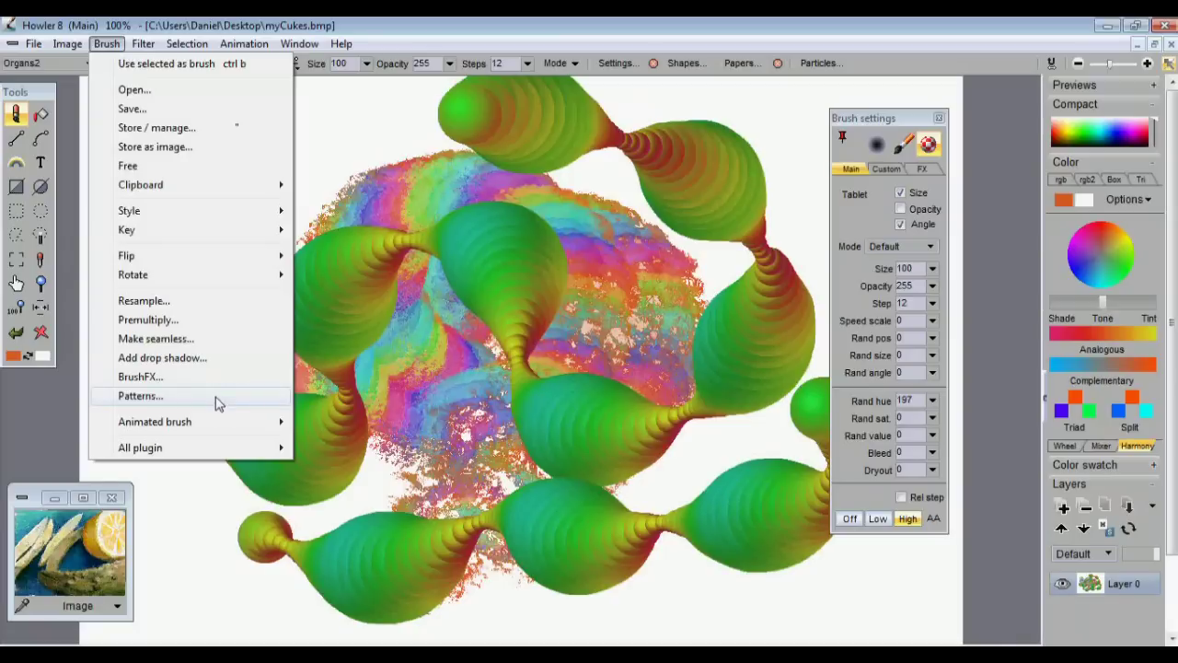
mouse_move(222, 423)
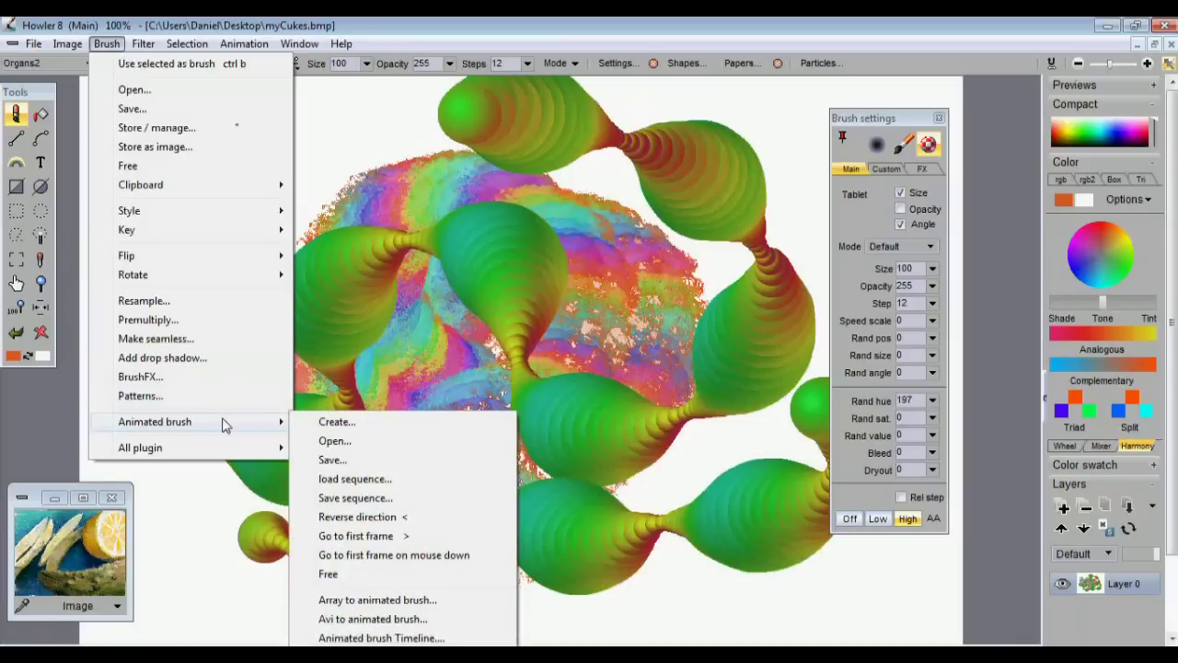